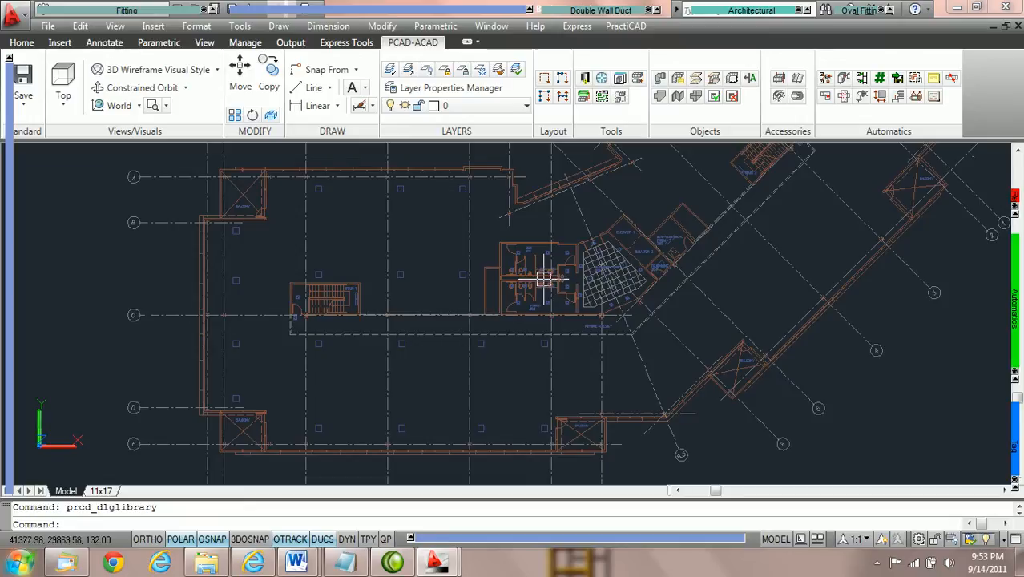
# Step: Review the Ductwork settings in the PractiCAD library, leave Specification by geometry enabled, save the settings and close the library
pyautogui.click(585, 79)
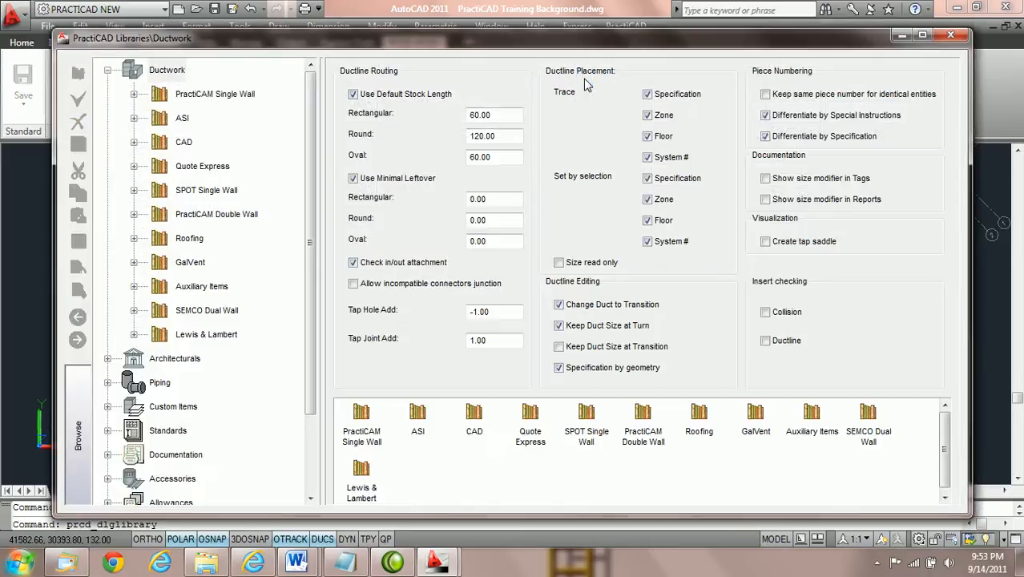
pyautogui.click(168, 70)
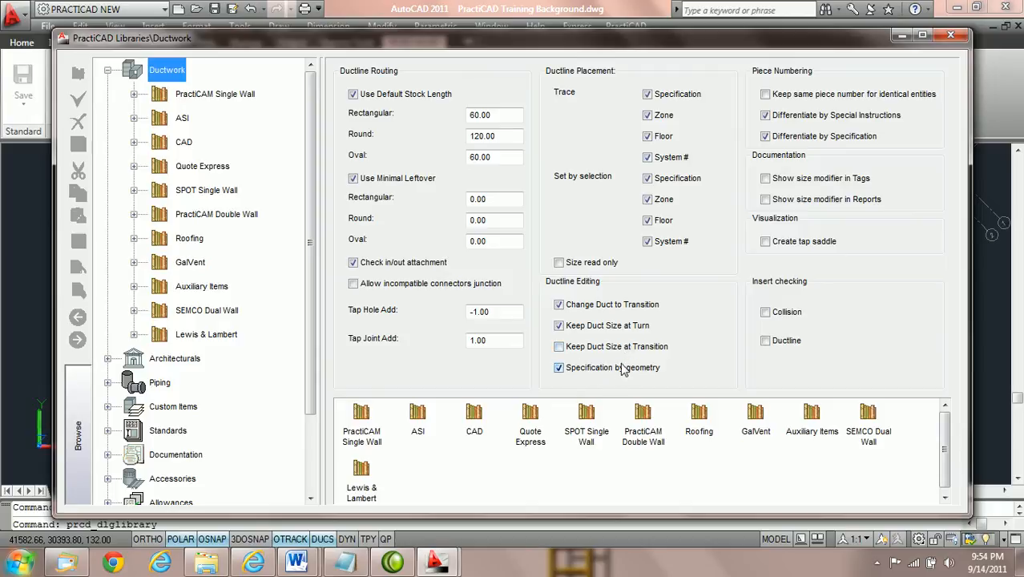
pyautogui.click(560, 368)
pyautogui.click(559, 368)
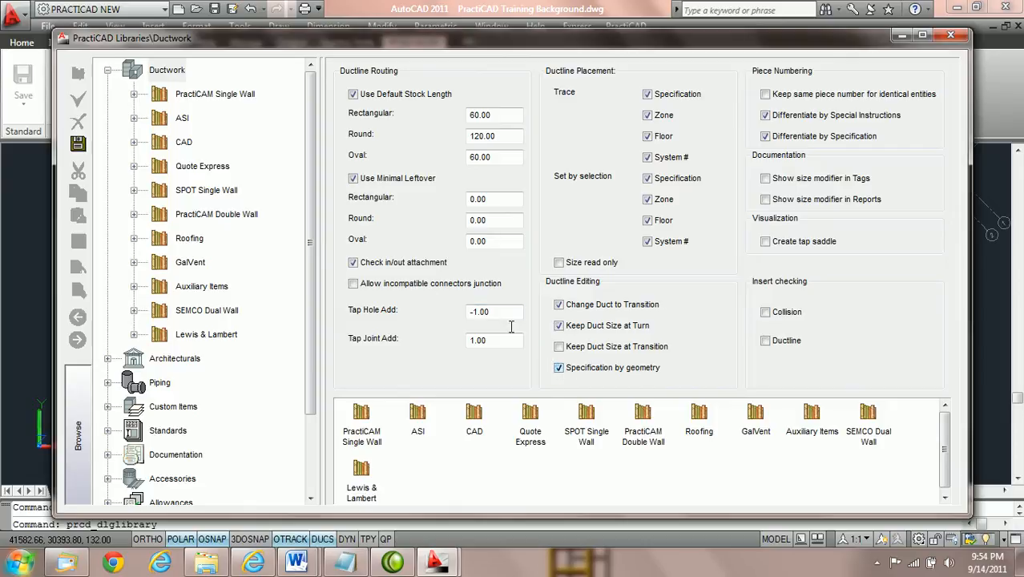
pyautogui.click(78, 145)
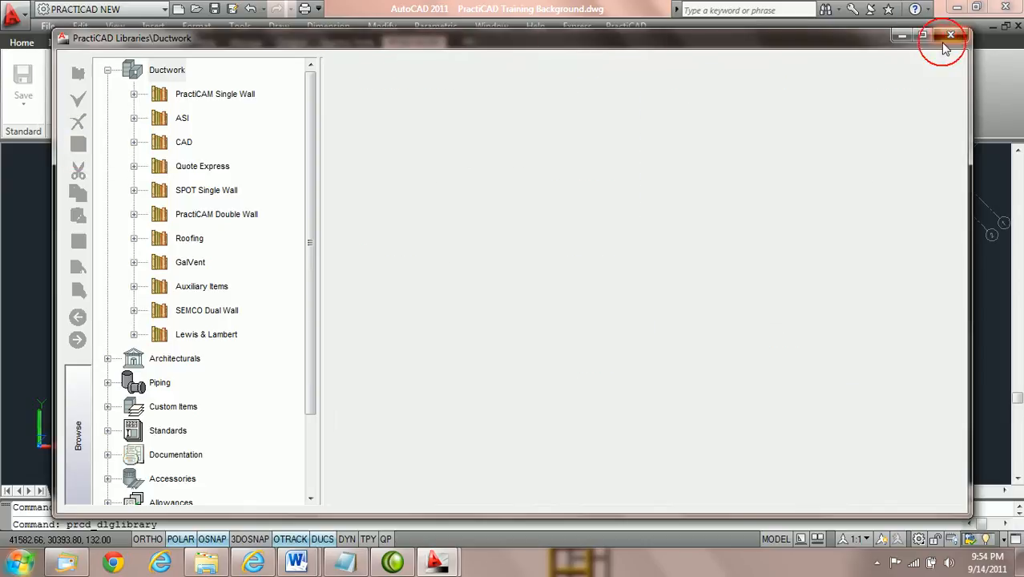
pyautogui.click(950, 38)
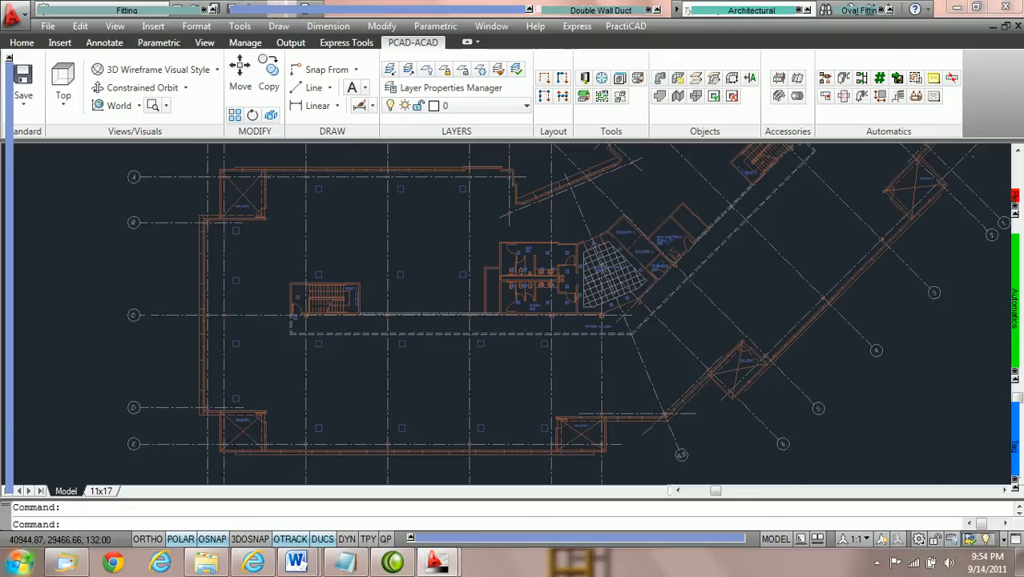
# Step: Set the duct zone to Supply and the specification to 6" WG
pyautogui.scroll(3, 434, 380)
pyautogui.moveTo(489, 358); pyautogui.dragTo(525, 234, button='middle')
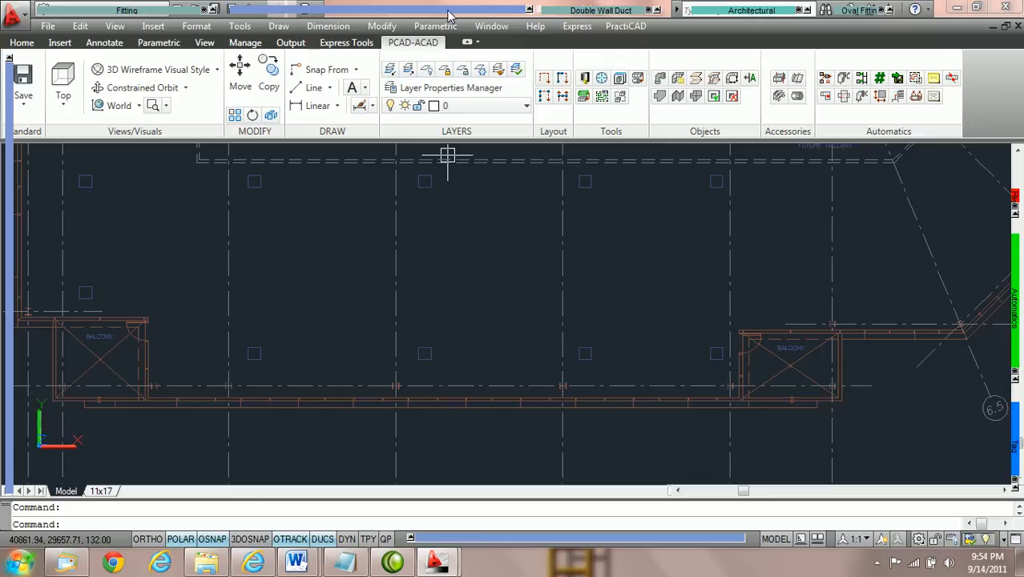
pyautogui.moveTo(451, 13)
pyautogui.click(512, 70)
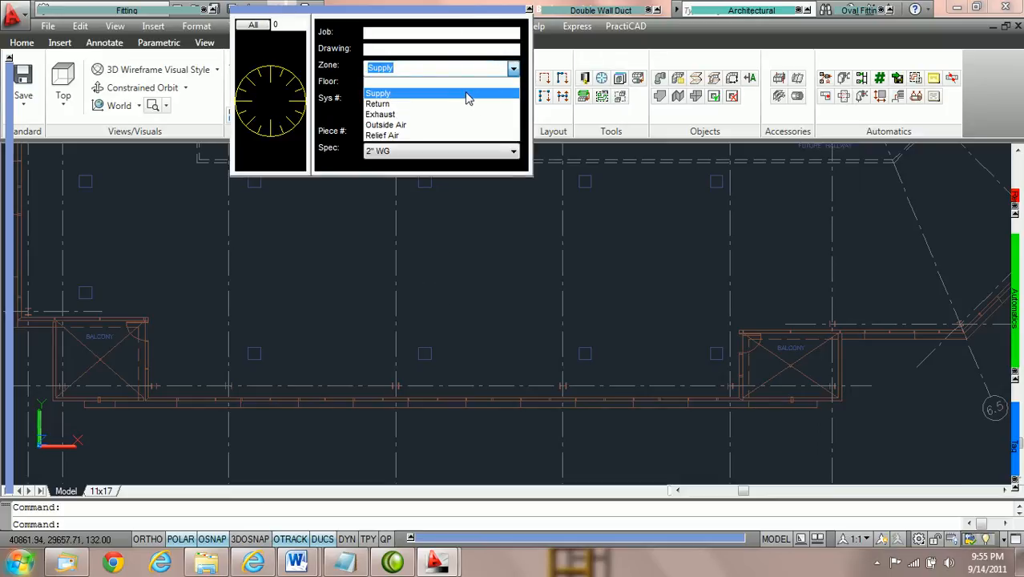
pyautogui.click(468, 95)
pyautogui.click(513, 151)
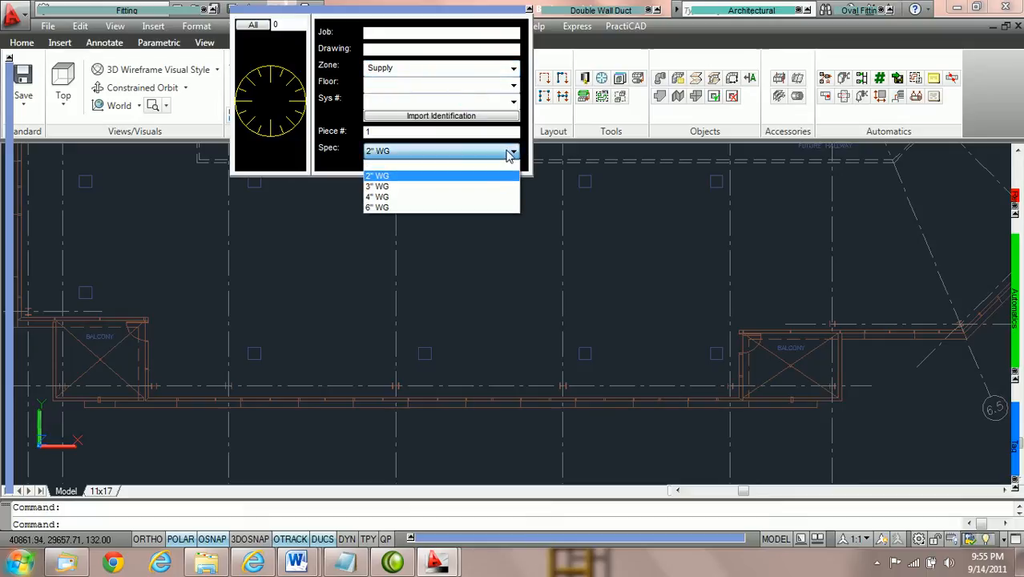
pyautogui.click(431, 207)
pyautogui.click(564, 164)
pyautogui.click(556, 163)
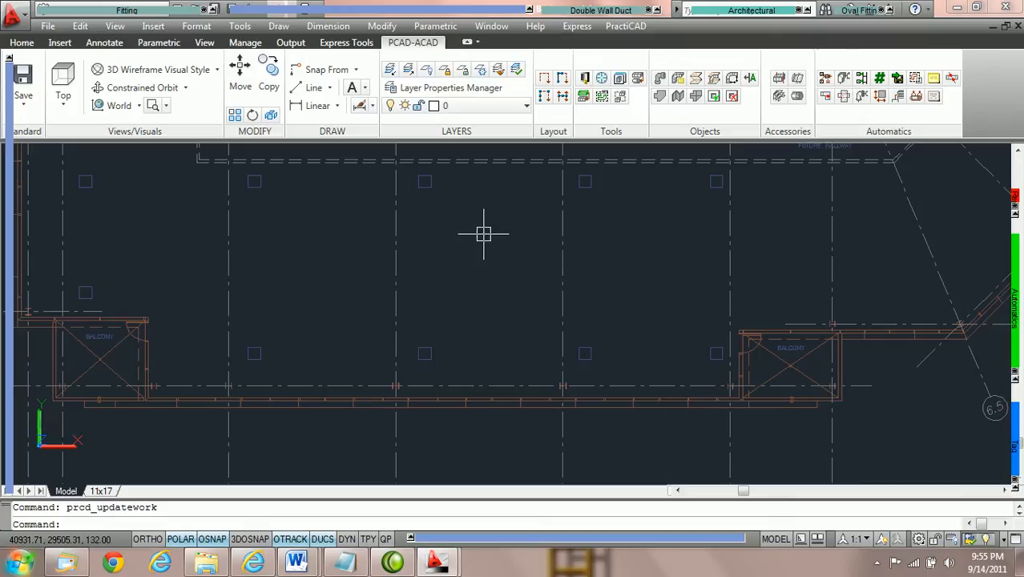
# Step: Begin a PractiCAM Single Wall rectangular duct with a width of 42 and a depth of 24
pyautogui.moveTo(71, 11)
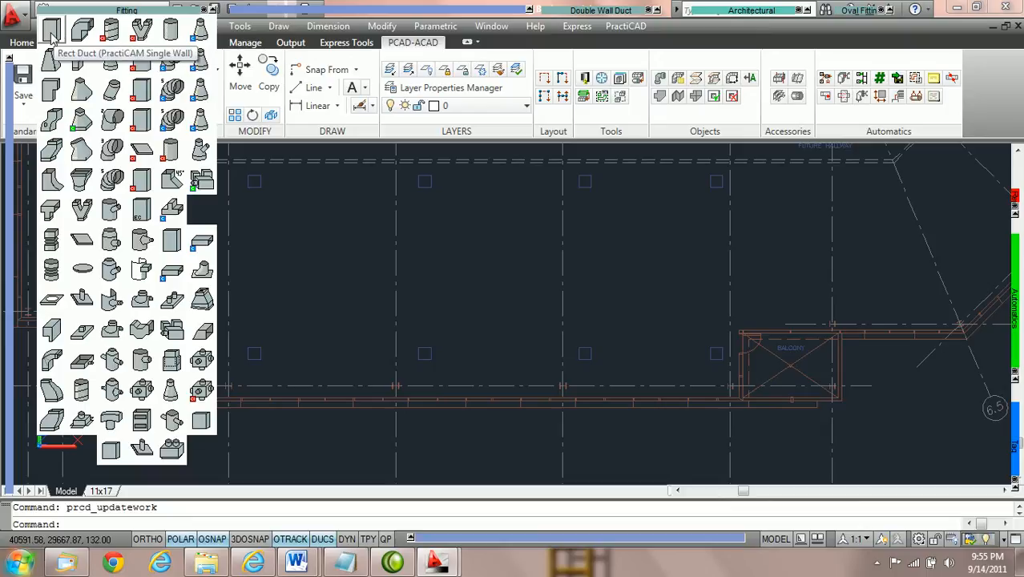
pyautogui.click(51, 32)
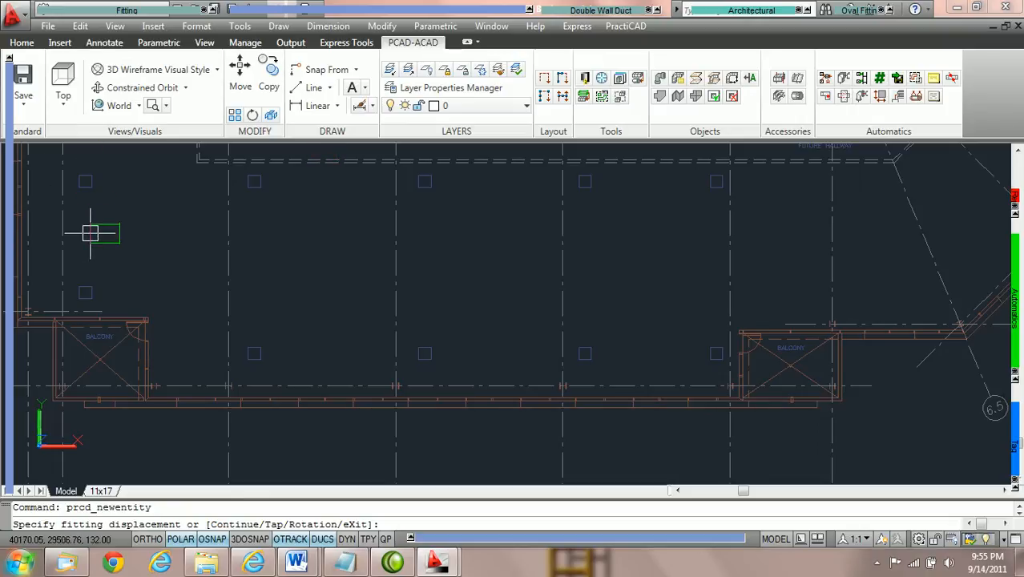
pyautogui.moveTo(15, 257)
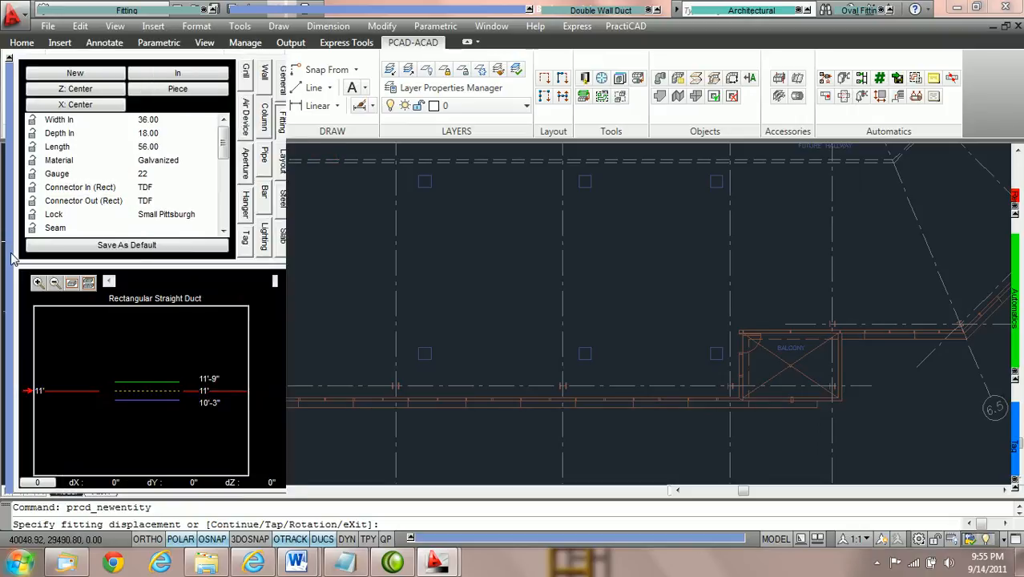
pyautogui.click(171, 120)
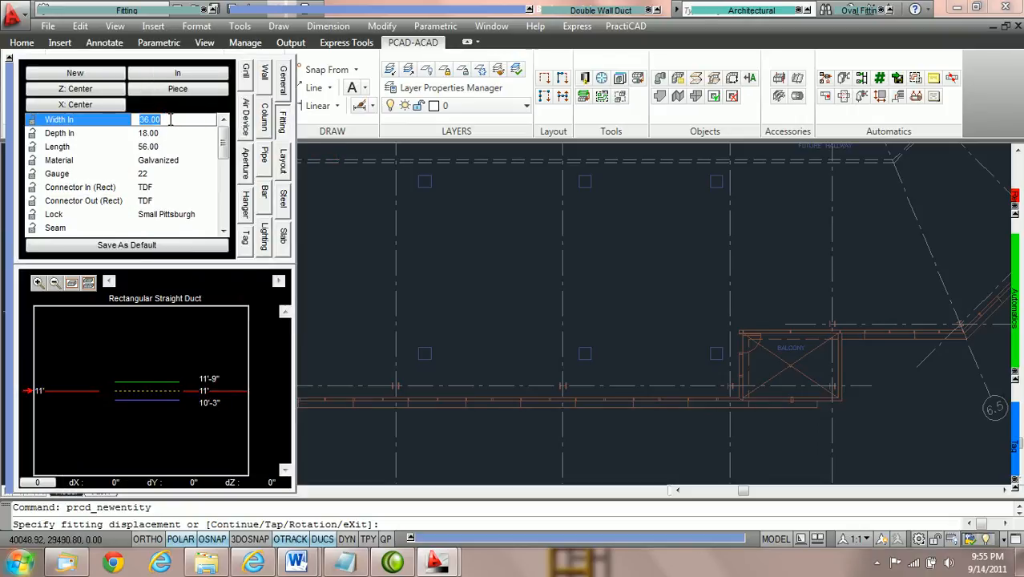
pyautogui.write('42')
pyautogui.press('Return')
pyautogui.write('24')
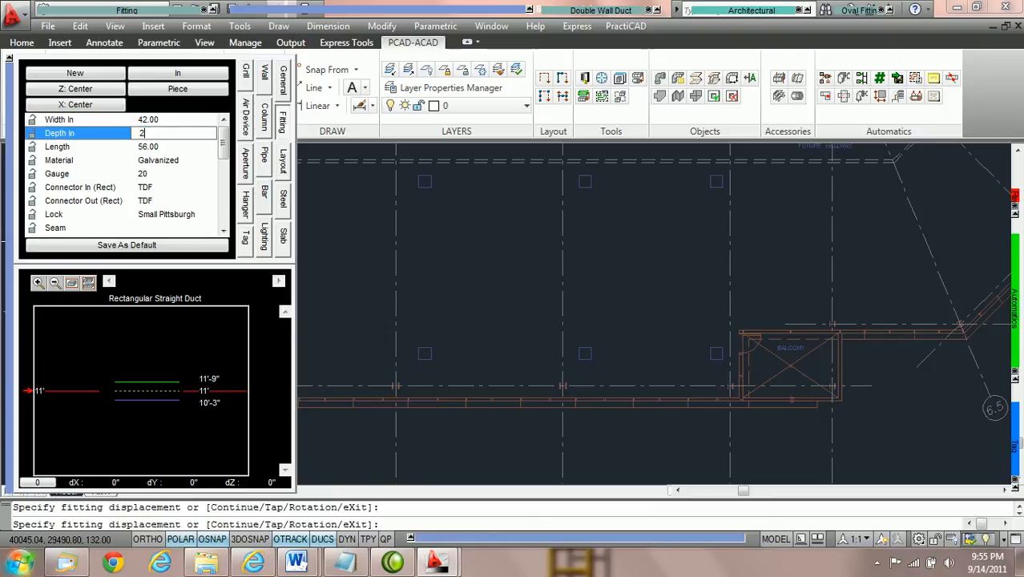
pyautogui.press('Return')
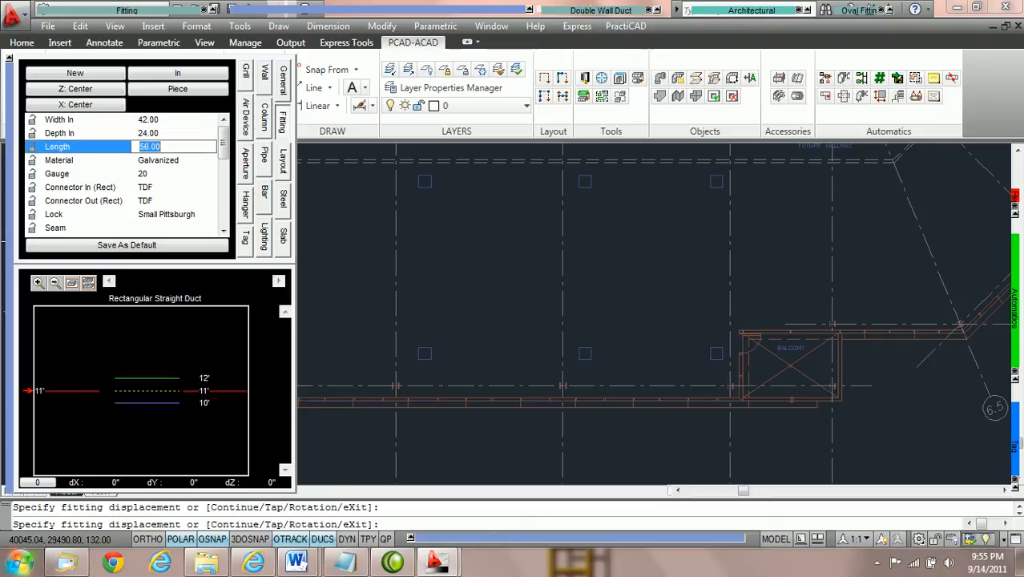
# Step: Set the rectangular duct's bottom elevation to 15'
pyautogui.click(213, 403)
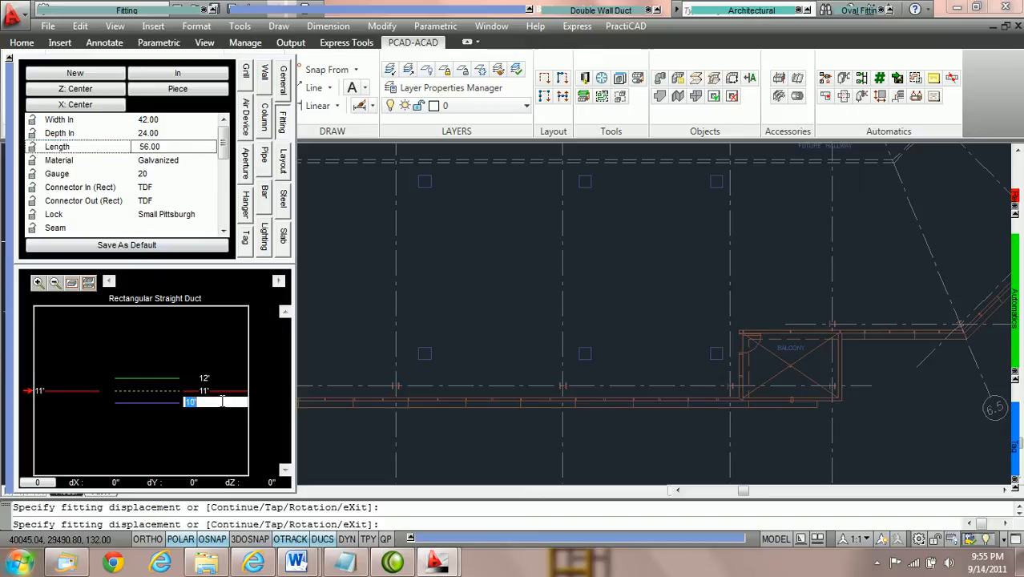
pyautogui.write('15')
pyautogui.press('Return')
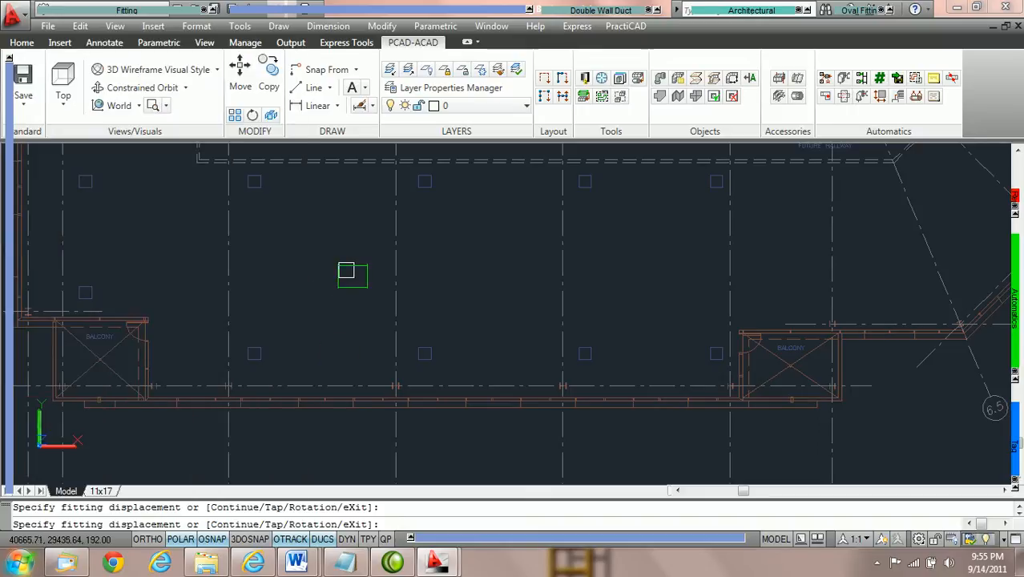
# Step: Place the first straight duct horizontally in the open bay above the lower exterior wall, using the Piece placement method
pyautogui.scroll(3, 295, 278)
pyautogui.moveTo(288, 264); pyautogui.dragTo(276, 325, button='middle')
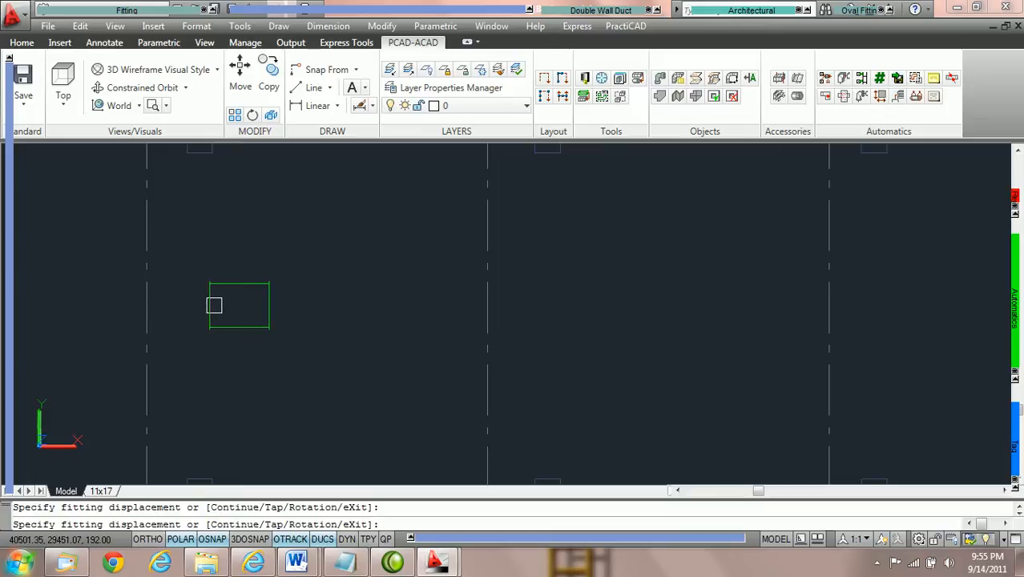
pyautogui.click(207, 299)
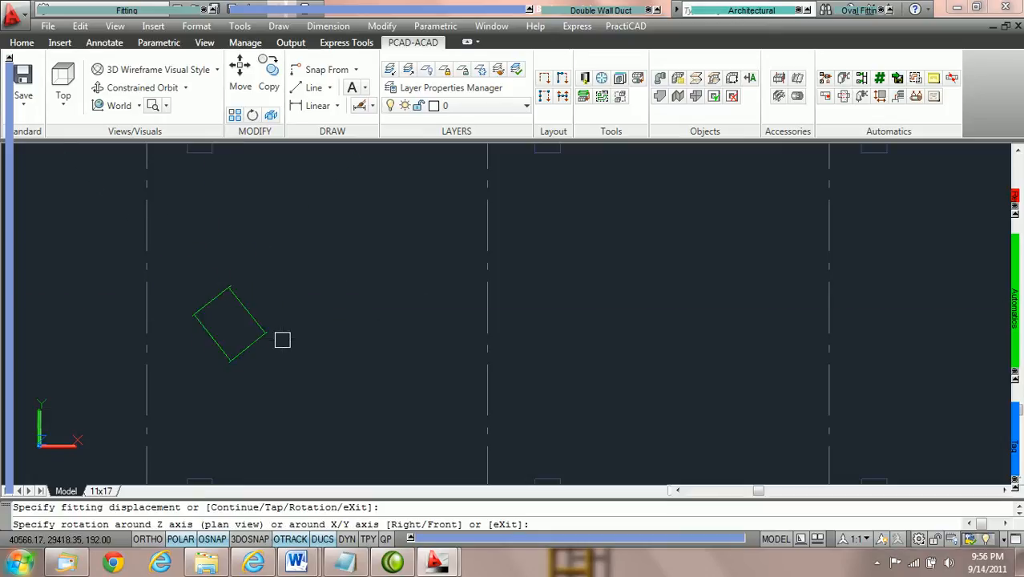
pyautogui.click(297, 302)
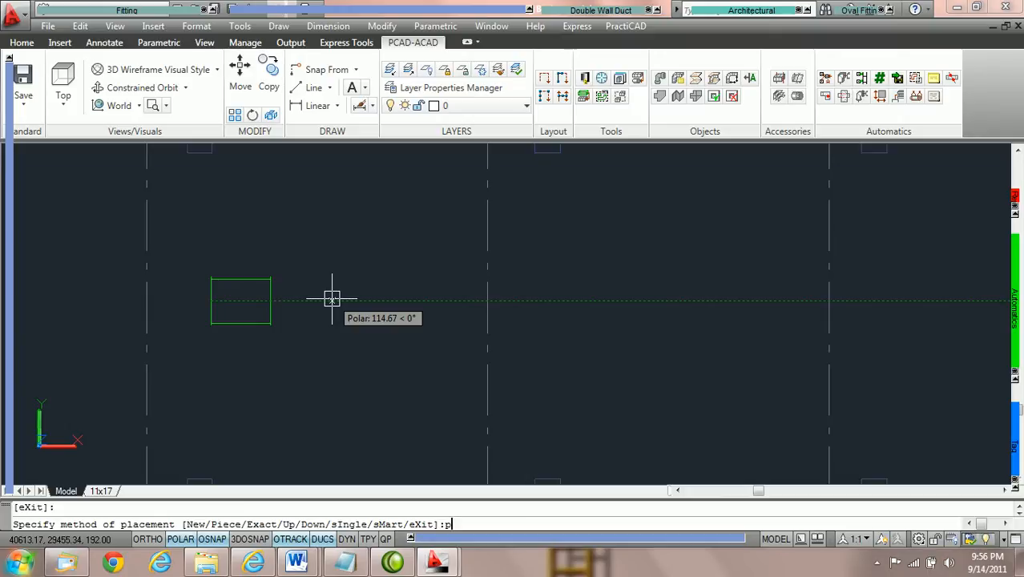
pyautogui.write('p')
pyautogui.press('Return')
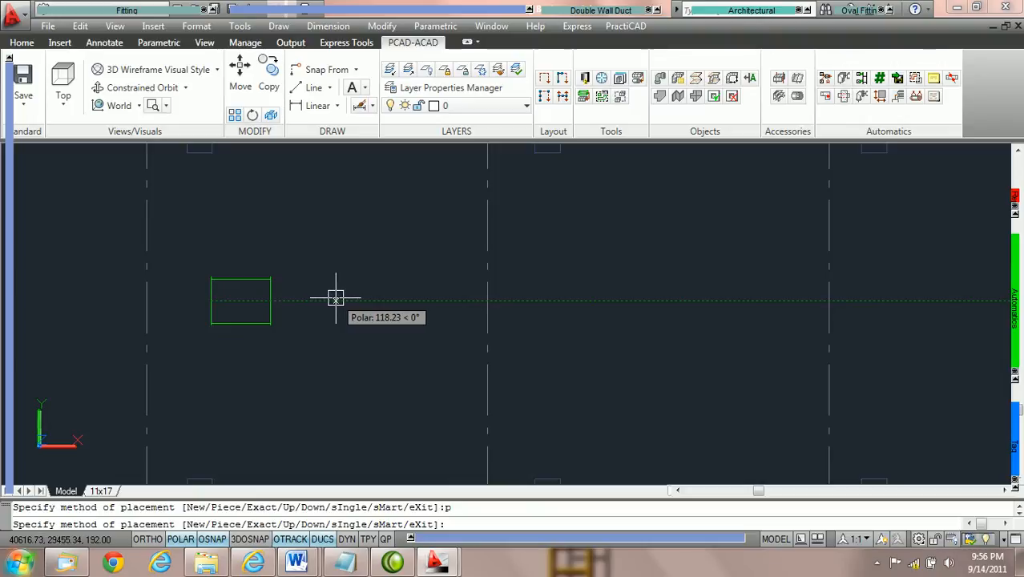
pyautogui.click(336, 298)
# Step: Continue the run from the end of the first duct with two more straight pieces of the same size
pyautogui.scroll(1, 311, 305)
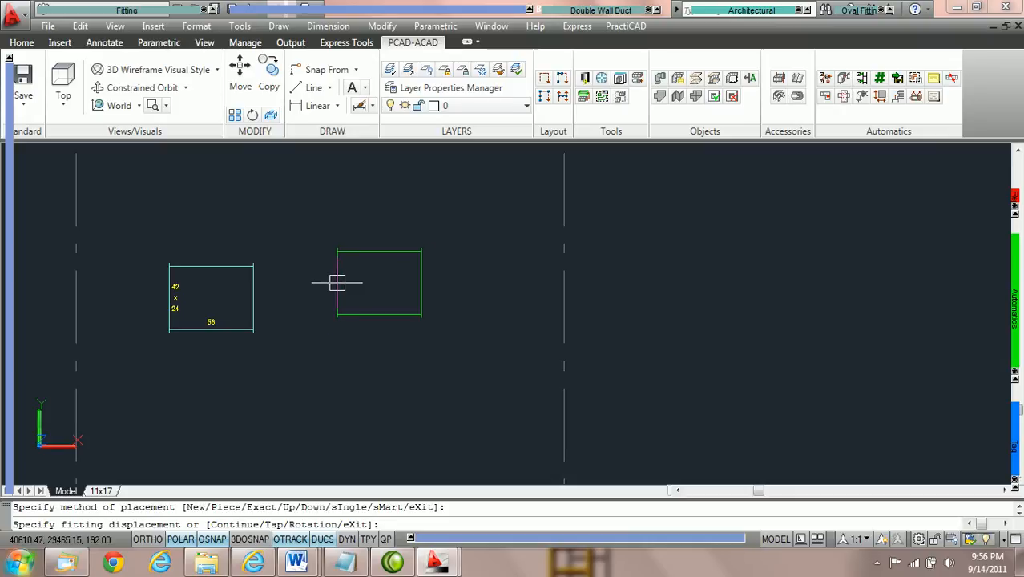
pyautogui.write('c')
pyautogui.press('Return')
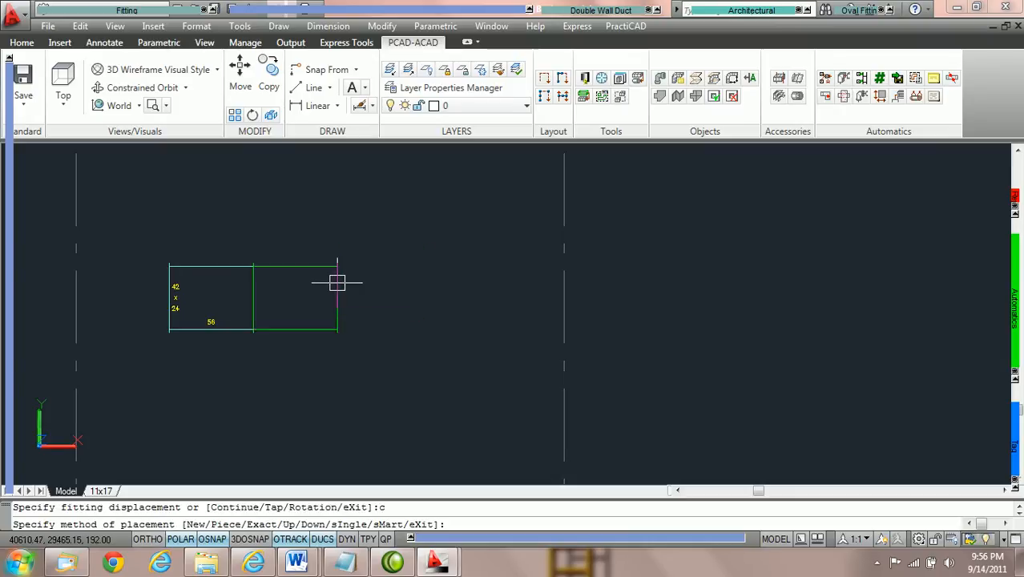
pyautogui.click(235, 214)
pyautogui.click(236, 215)
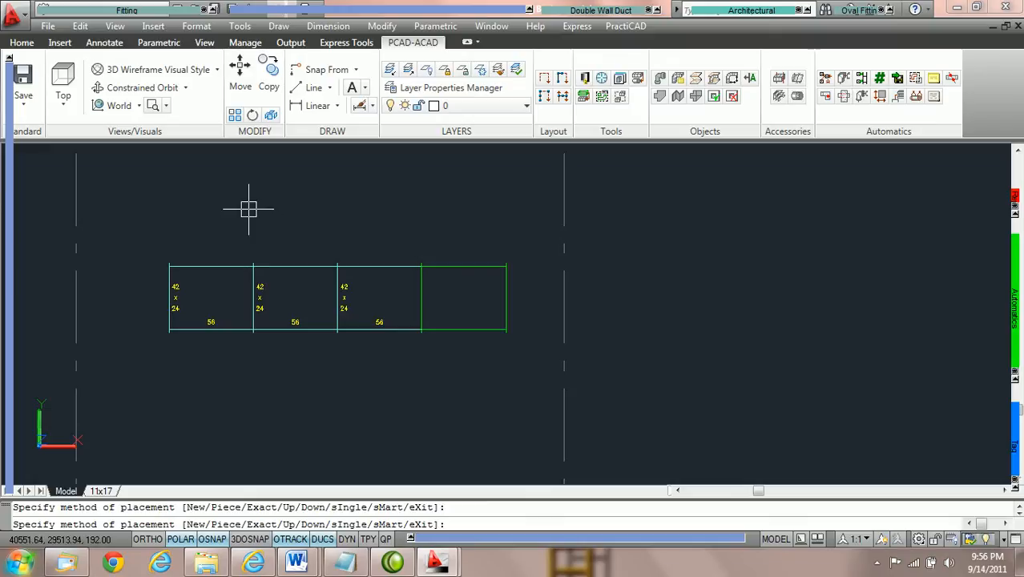
# Step: Add a PractiCAM Single Wall Finished Length Transition to the open end of the third straight duct
pyautogui.click(112, 16)
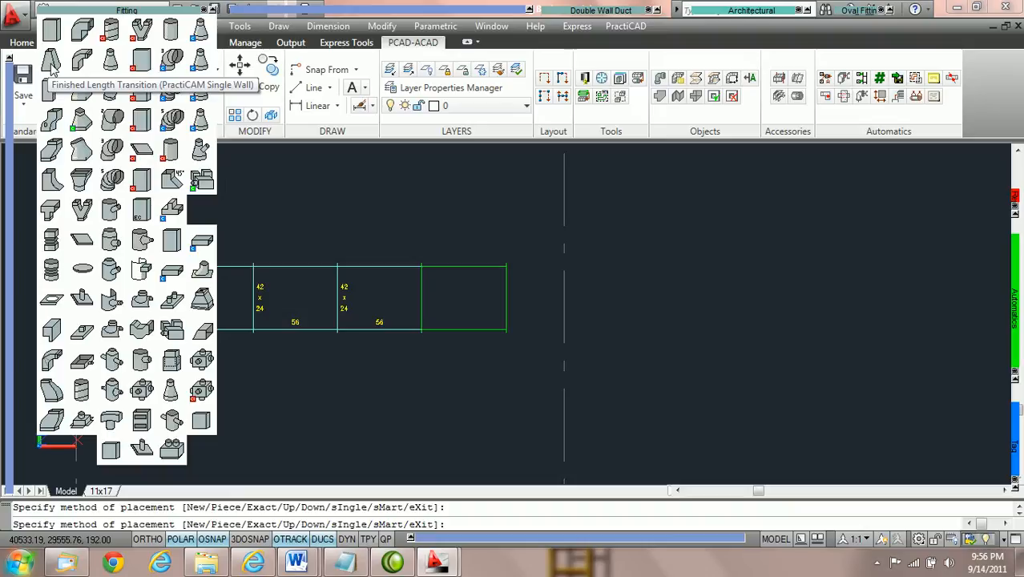
pyautogui.click(51, 64)
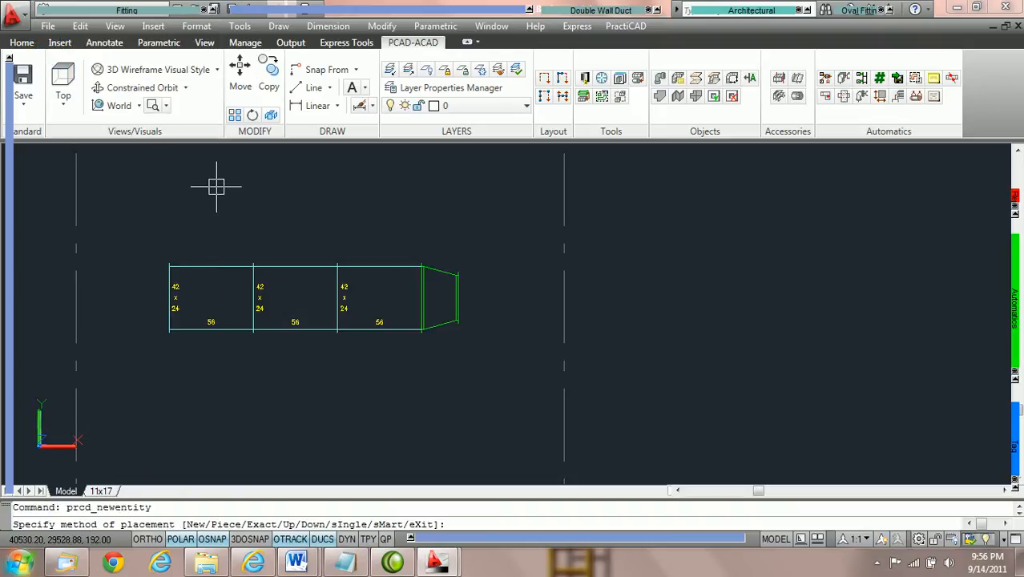
pyautogui.press('Return')
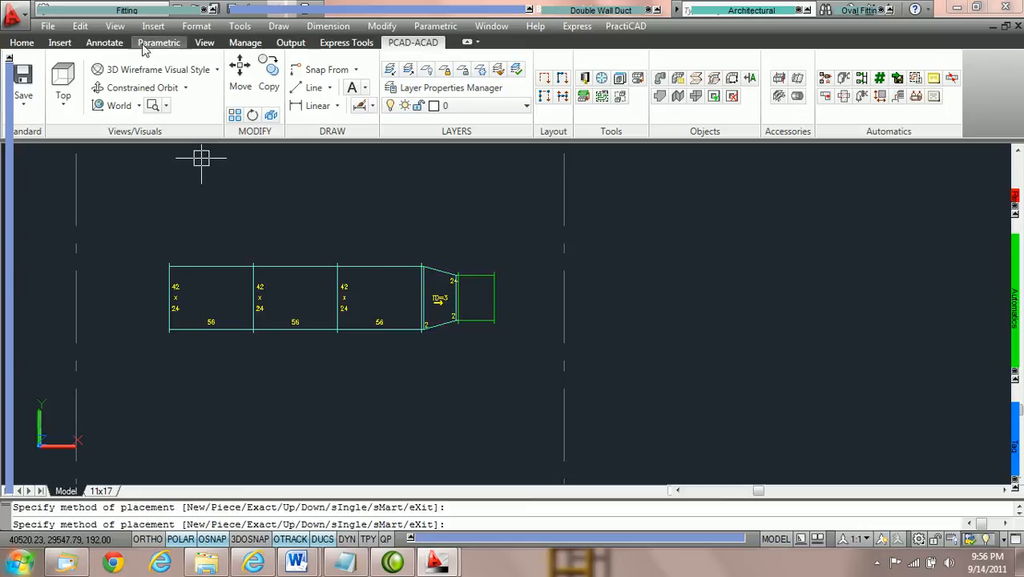
# Step: Add a radius elbow after the transition with the Up placement option, including straight ducts before and after the turn, and end placement
pyautogui.click(107, 12)
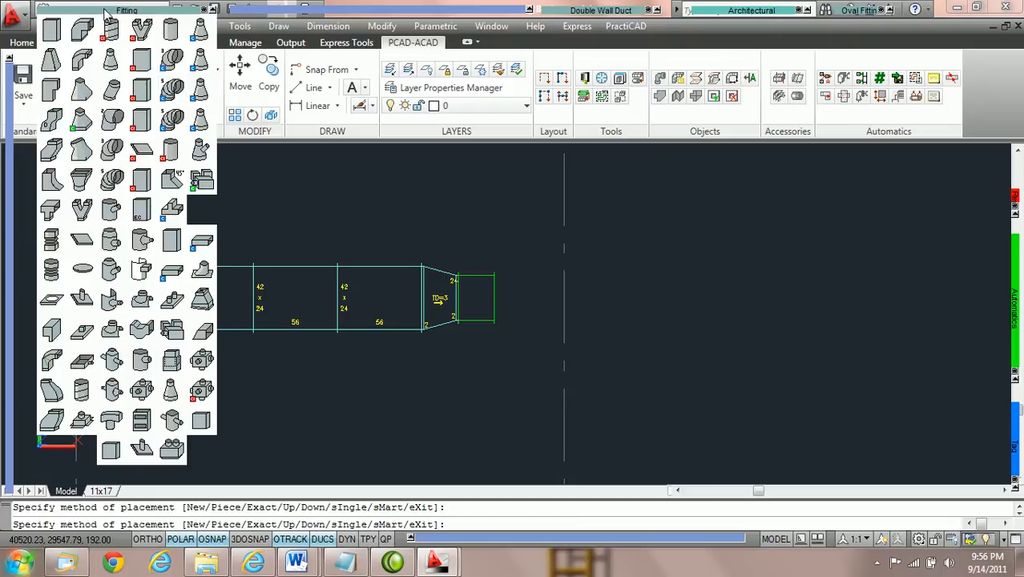
pyautogui.click(81, 69)
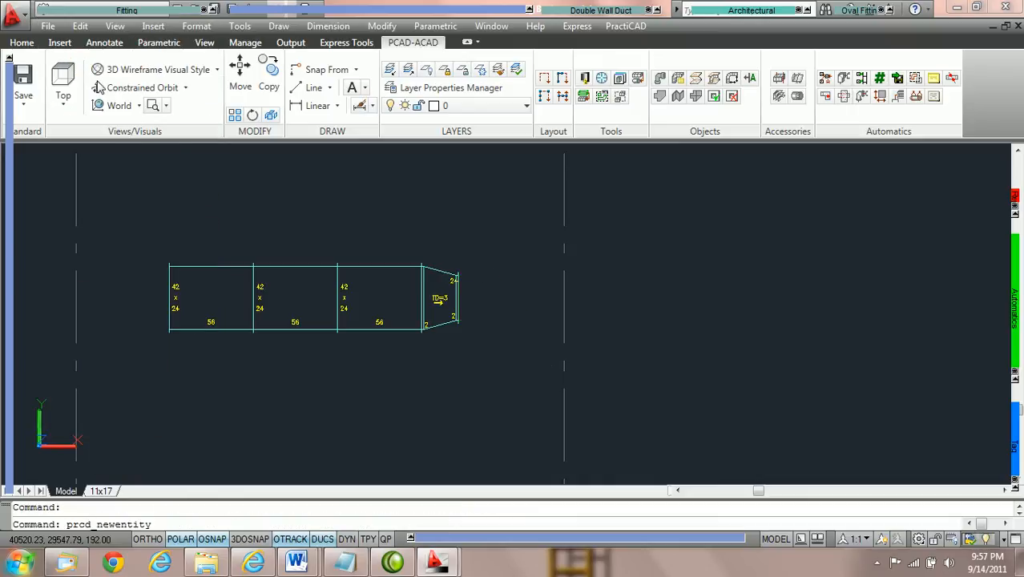
pyautogui.moveTo(302, 205); pyautogui.dragTo(168, 169, button='middle')
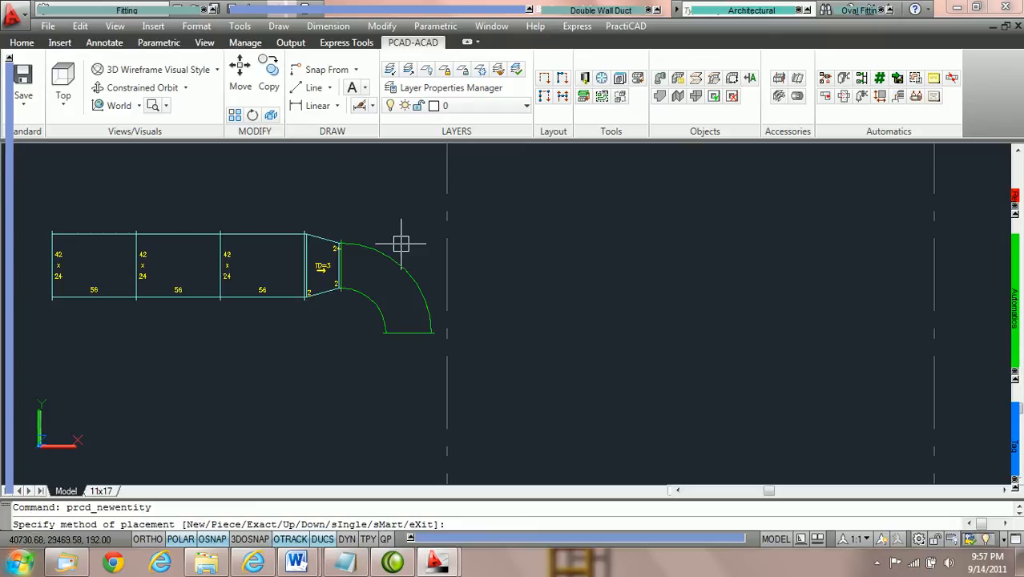
pyautogui.press('Return')
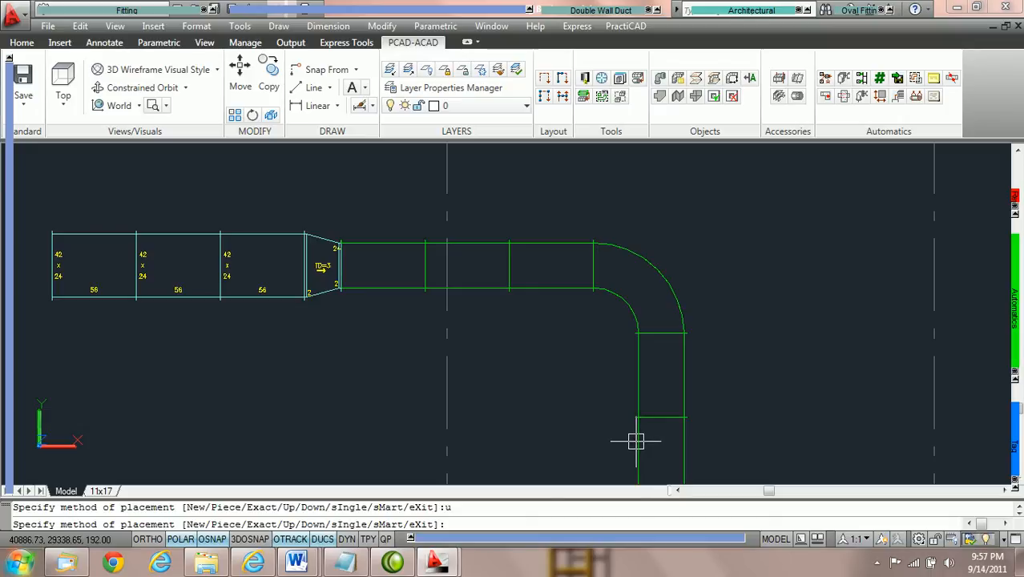
pyautogui.click(636, 441)
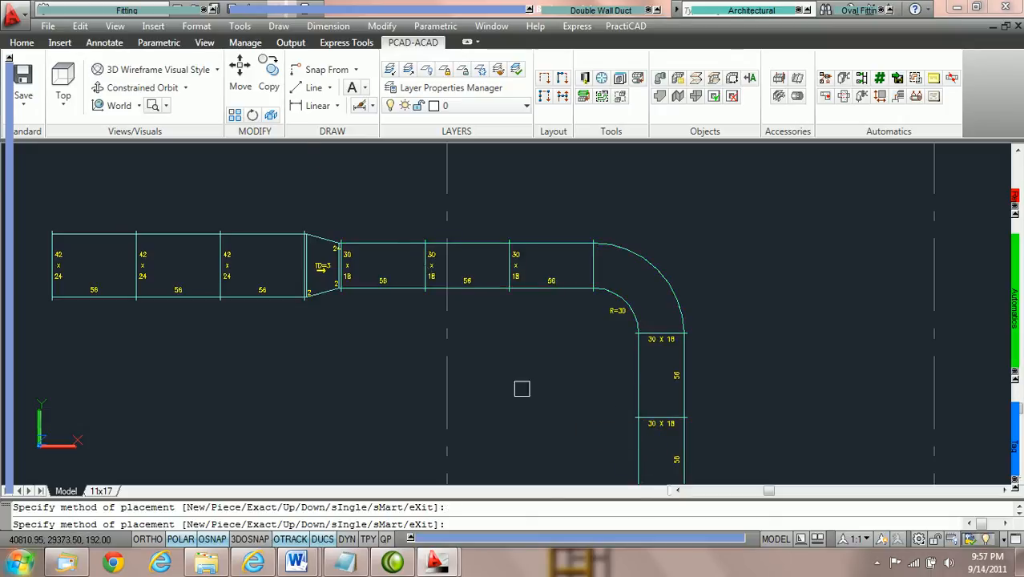
pyautogui.moveTo(546, 408); pyautogui.dragTo(556, 313, button='middle')
pyautogui.press('Escape')
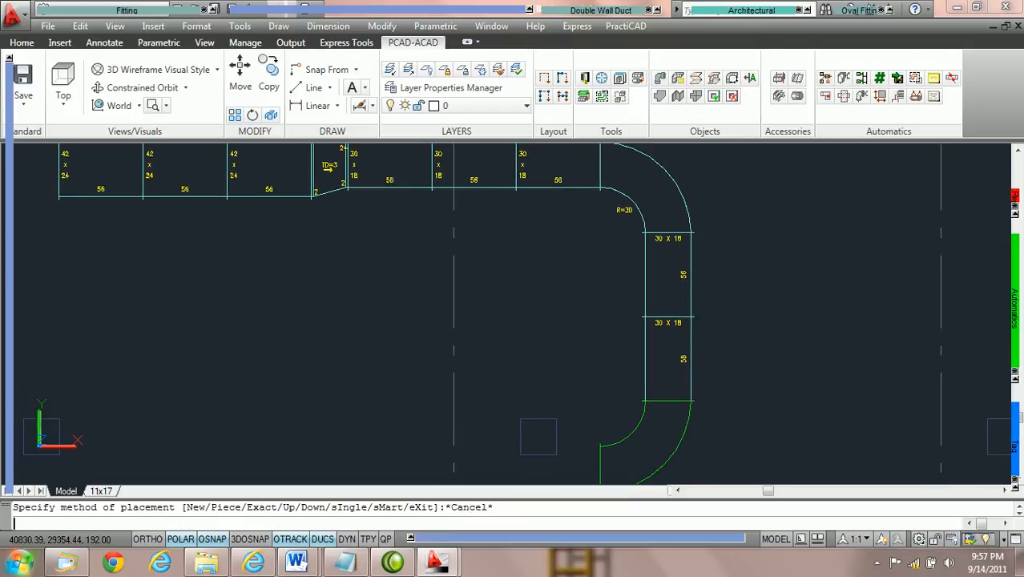
pyautogui.moveTo(498, 300); pyautogui.dragTo(583, 388, button='middle')
pyautogui.click(536, 375)
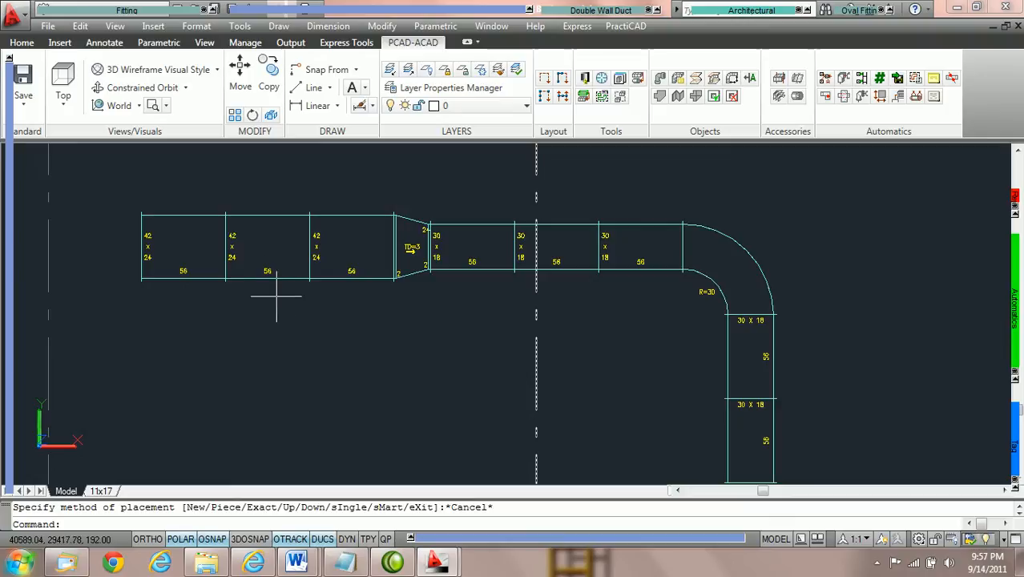
pyautogui.click(185, 260)
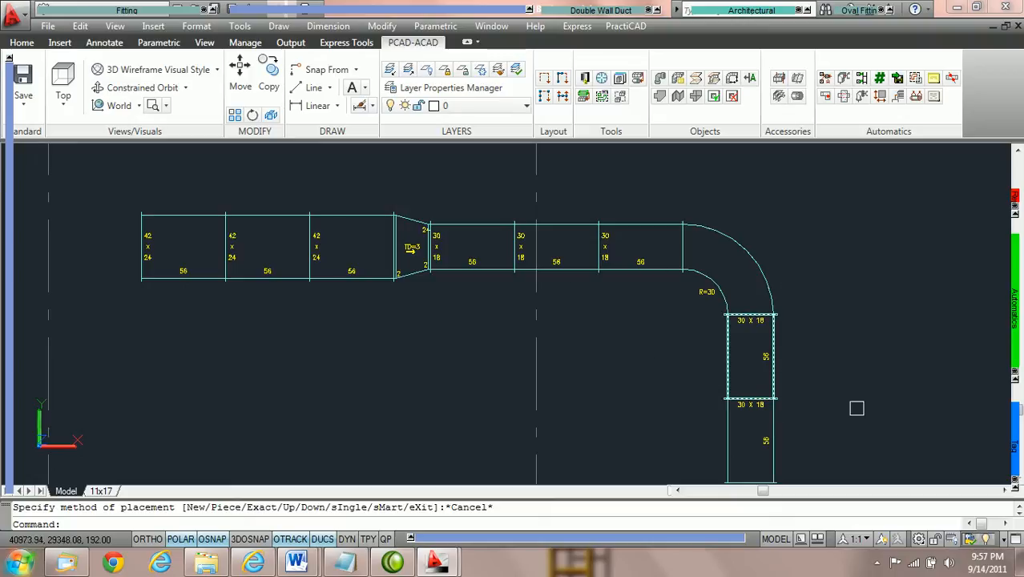
# Step: Place an Elevation 0 NL tag inside the first 42 x 24 duct of the run with a rotation of 0
pyautogui.moveTo(1017, 447)
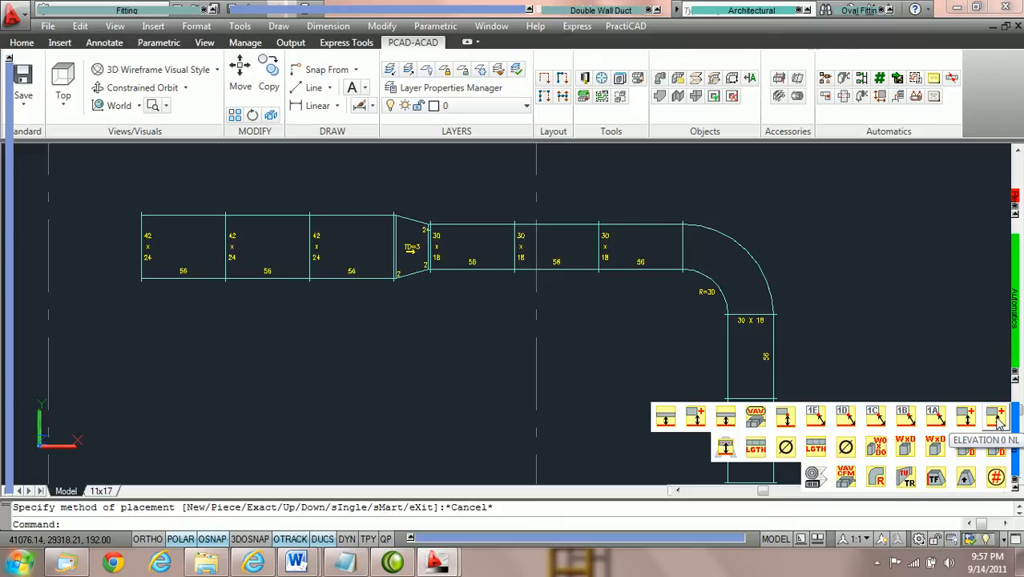
pyautogui.click(997, 422)
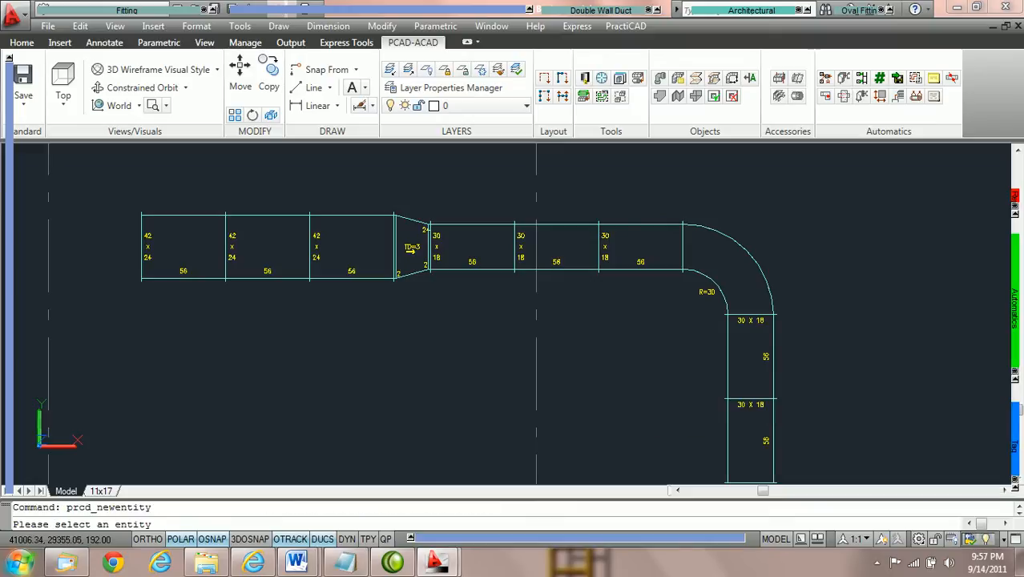
pyautogui.click(172, 217)
pyautogui.scroll(8, 161, 245)
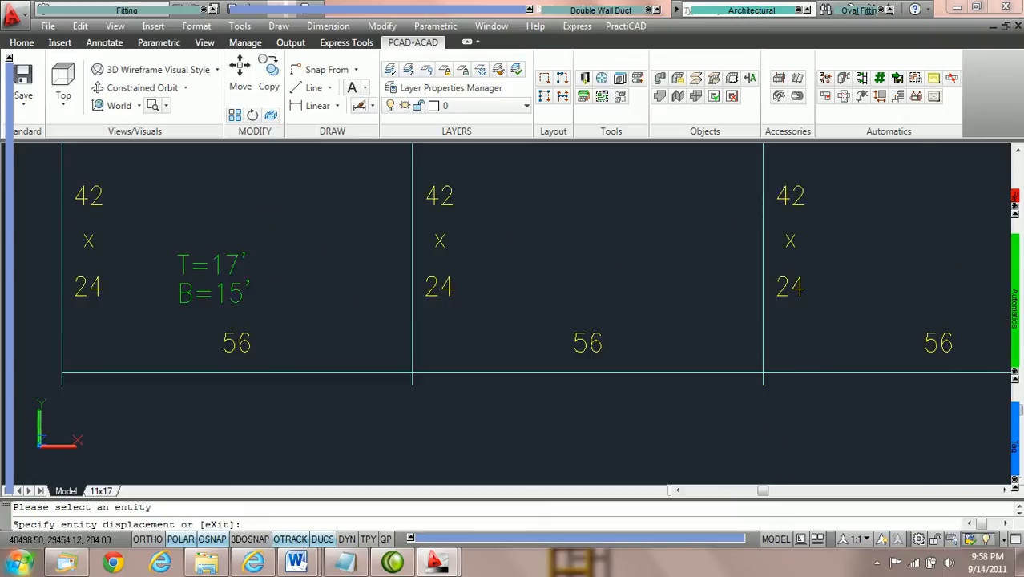
pyautogui.click(218, 217)
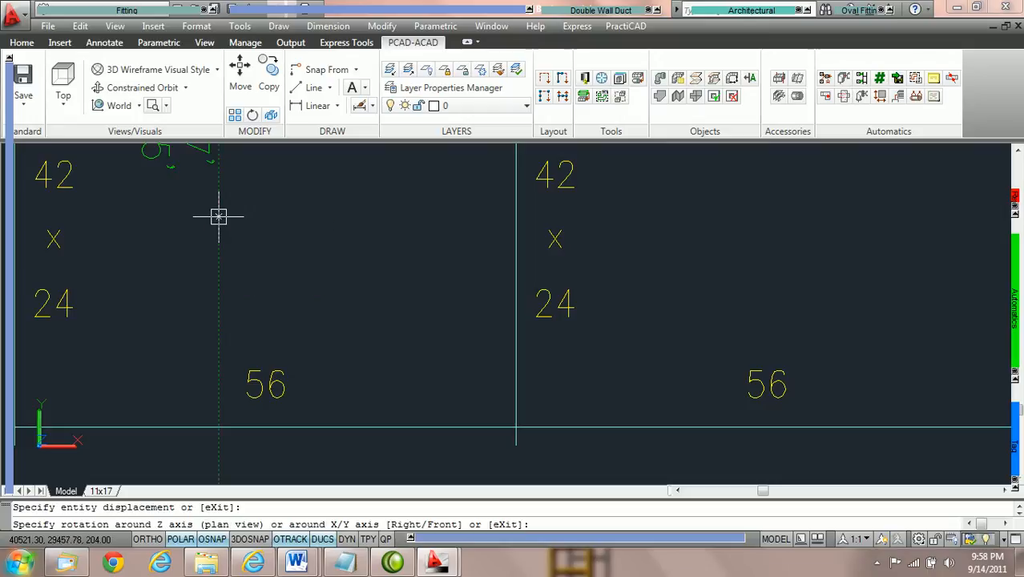
pyautogui.write('0')
pyautogui.press('Return')
pyautogui.moveTo(339, 201)
pyautogui.mouseDown(button='middle')
pyautogui.moveTo(425, 358)
pyautogui.moveTo(375, 291)
pyautogui.mouseUp(button='middle')
pyautogui.scroll(-2, 427, 322)
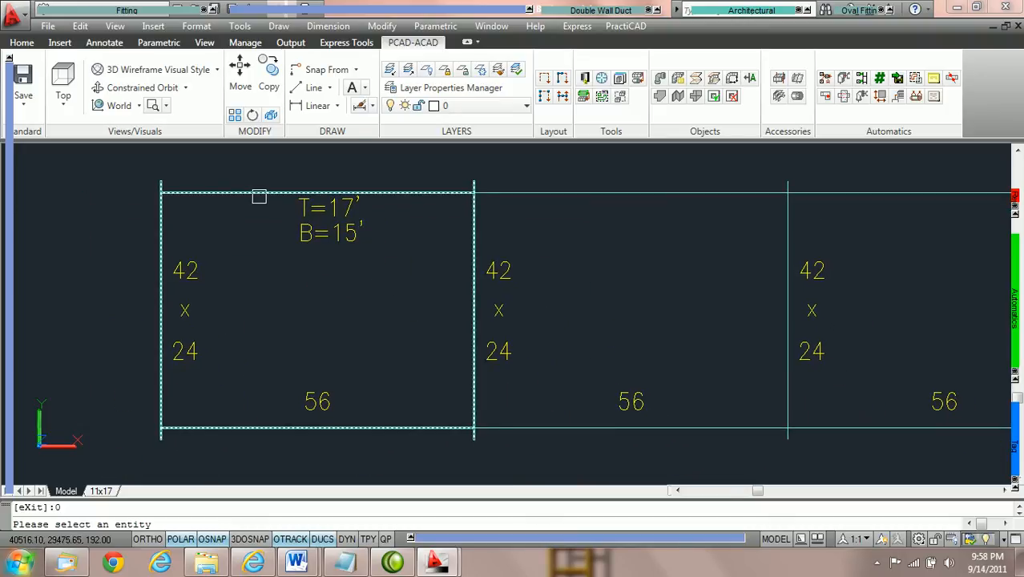
# Step: Tag the first 30 x 18 duct after the transition with a horizontal elevation label, turning object snap off only while placing it, and end tagging
pyautogui.moveTo(744, 350); pyautogui.dragTo(382, 327, button='middle')
pyautogui.scroll(-2, 497, 328)
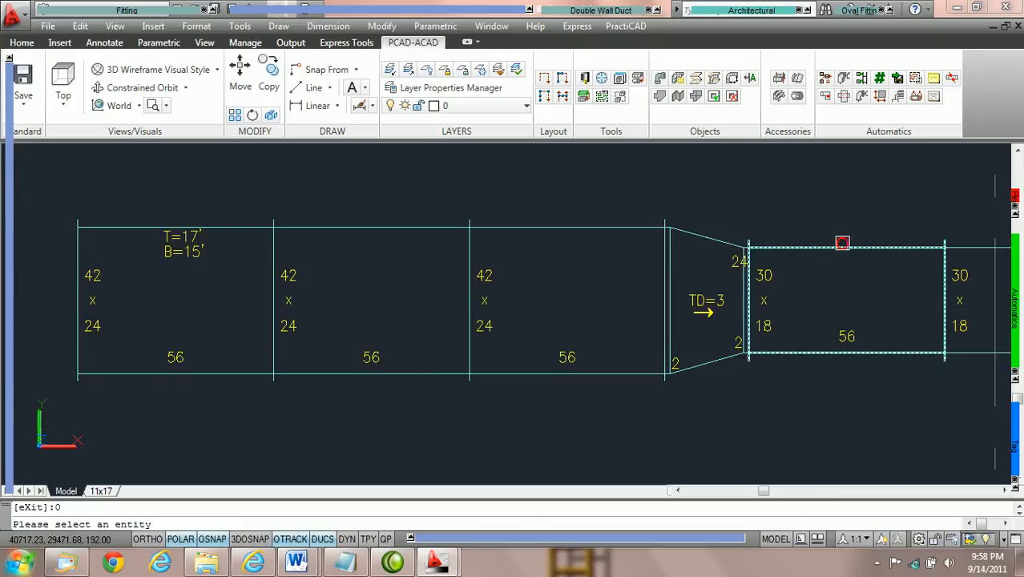
pyautogui.click(843, 243)
pyautogui.moveTo(828, 296); pyautogui.dragTo(660, 290, button='middle')
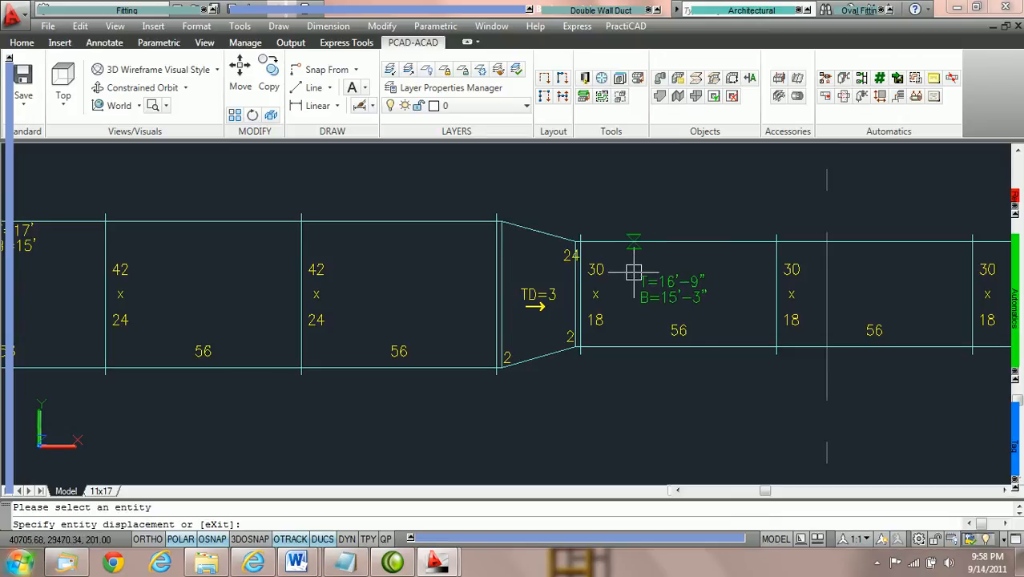
pyautogui.press('F3')
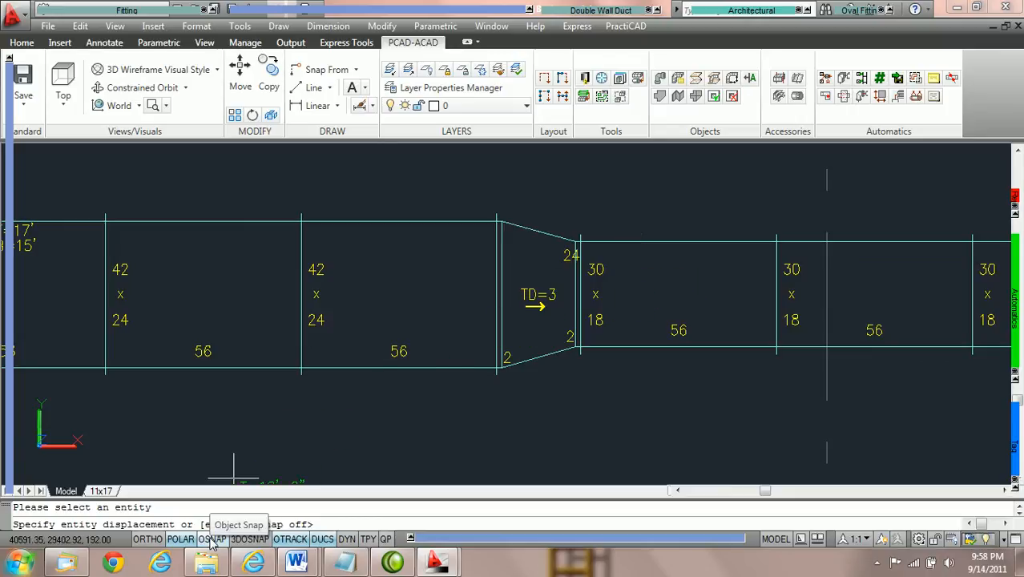
pyautogui.click(646, 274)
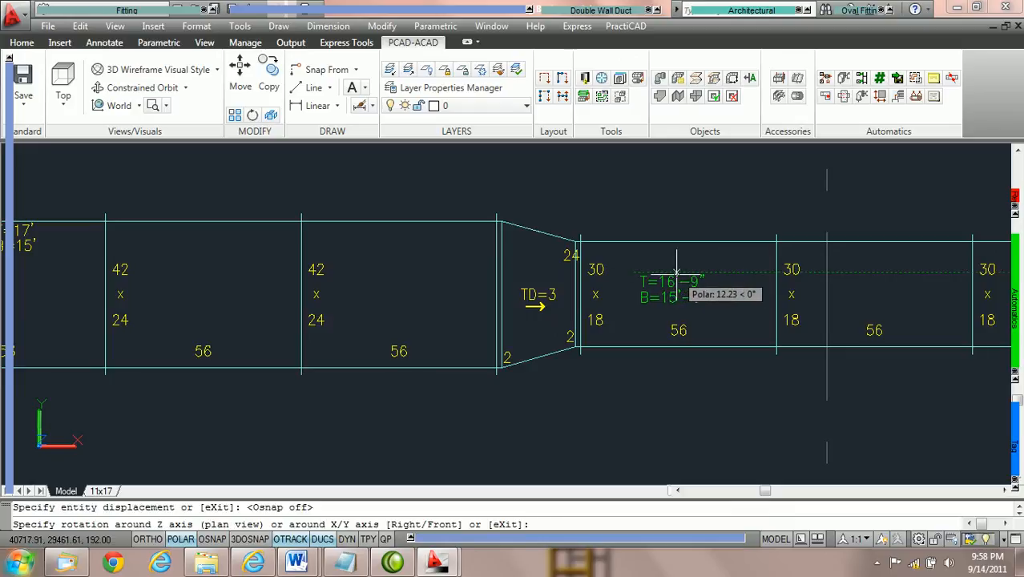
pyautogui.click(685, 274)
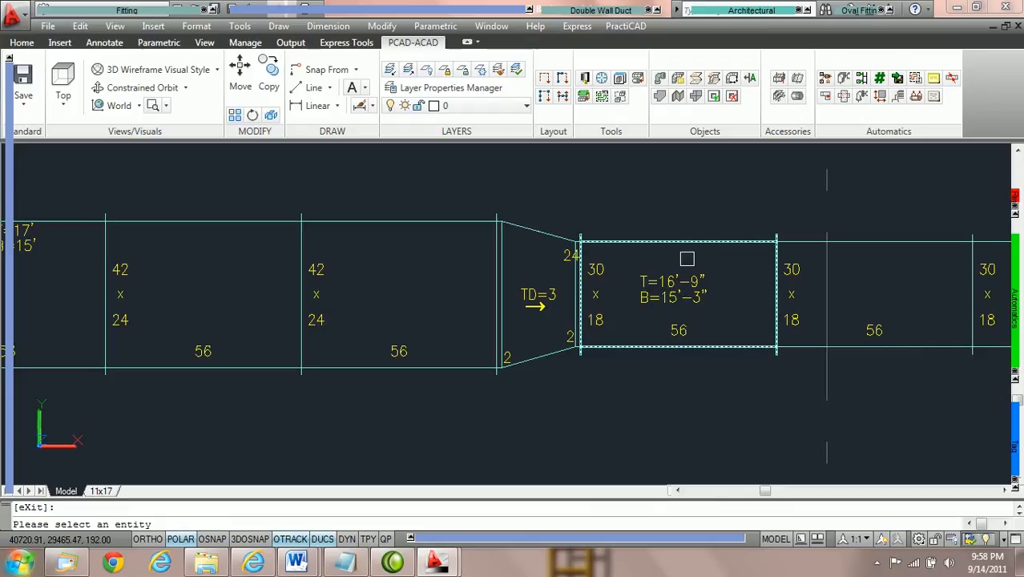
pyautogui.press('F3')
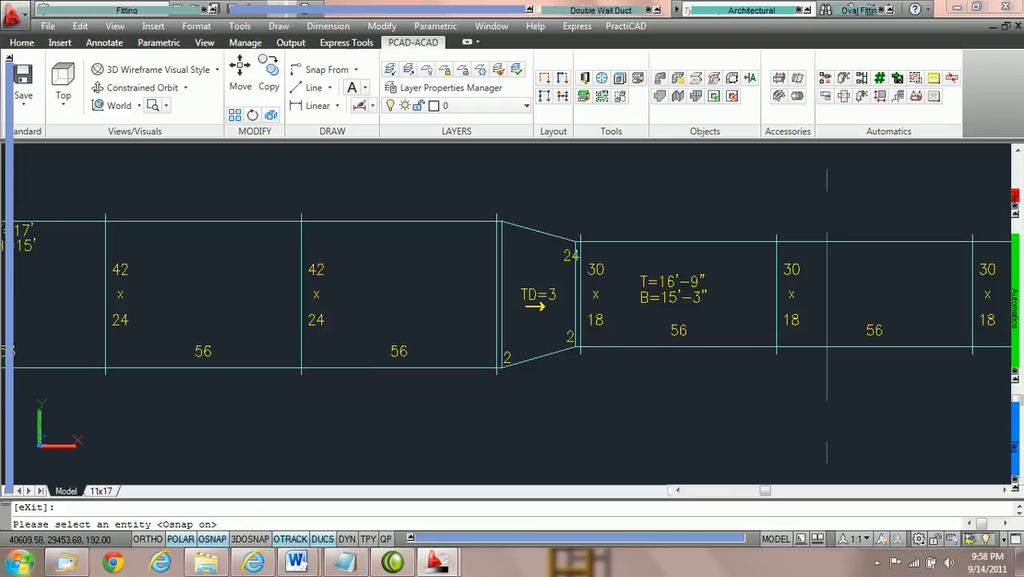
pyautogui.moveTo(333, 300); pyautogui.dragTo(434, 289, button='middle')
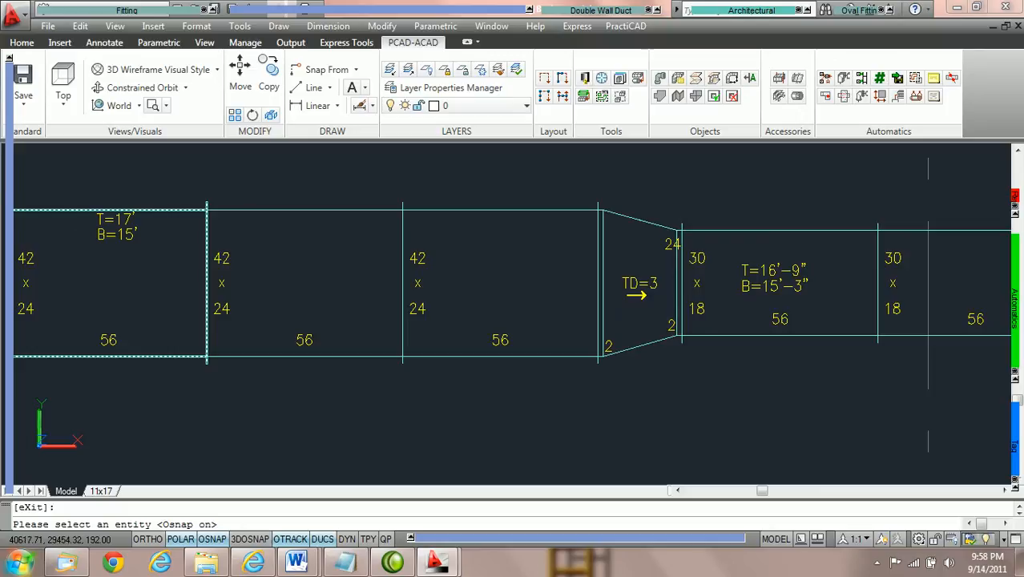
pyautogui.scroll(-1, 457, 301)
pyautogui.moveTo(571, 314); pyautogui.dragTo(469, 249, button='middle')
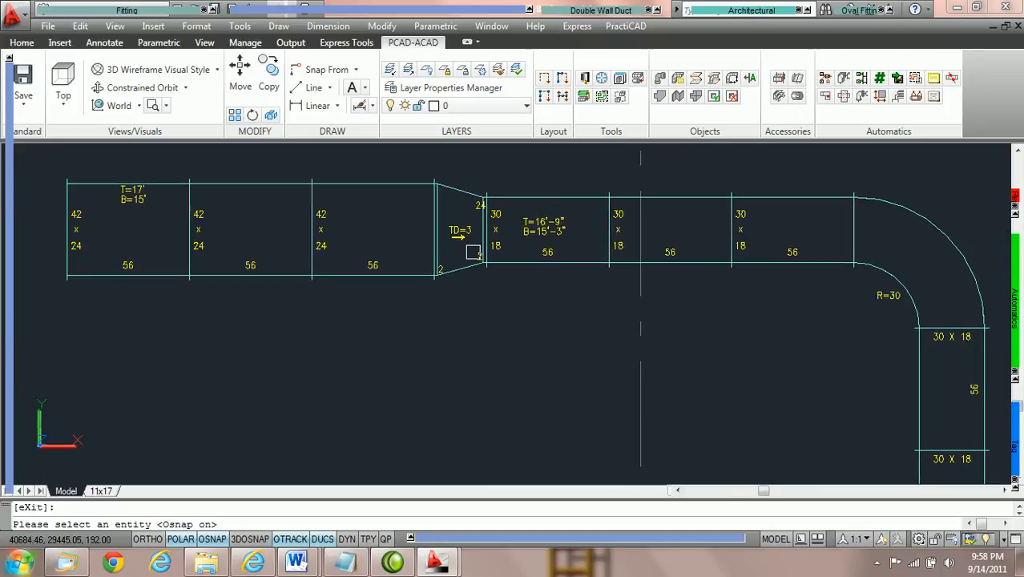
pyautogui.press('Escape')
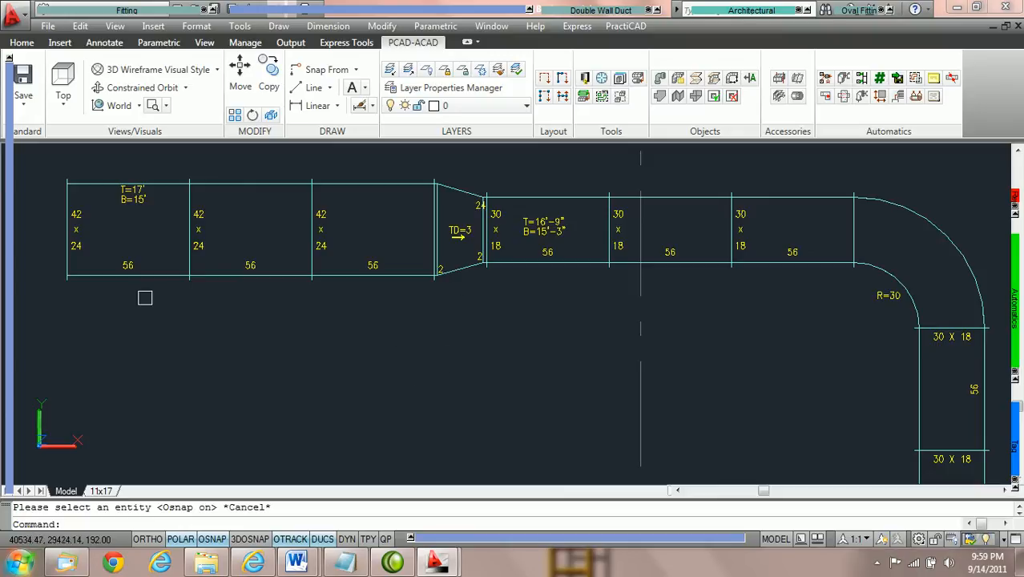
# Step: Set the bottom elevation of the first 42 x 24 duct to 10' and deselect the duct
pyautogui.click(162, 277)
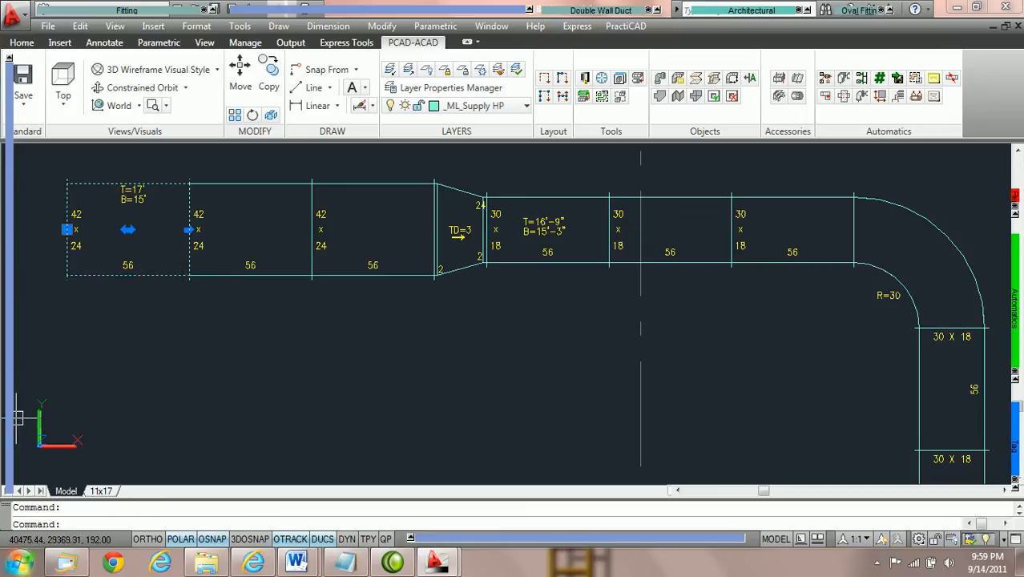
pyautogui.moveTo(14, 416)
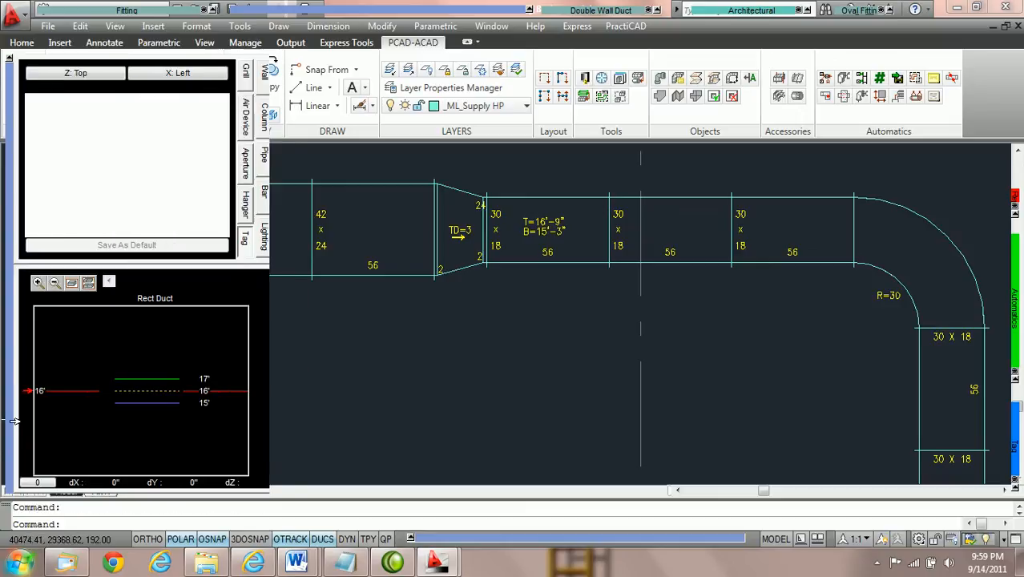
pyautogui.doubleClick(209, 405)
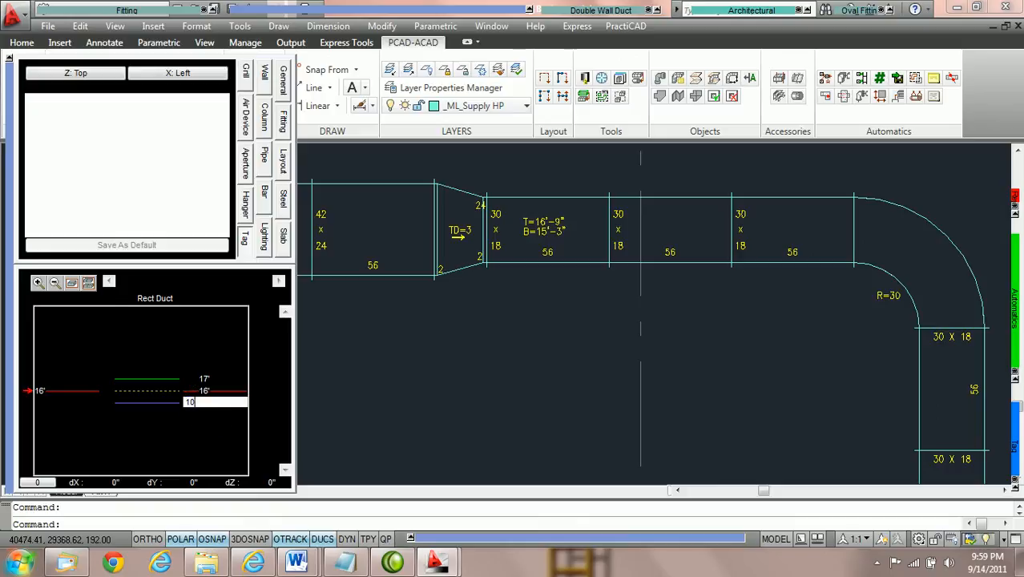
pyautogui.write('10')
pyautogui.press('Return')
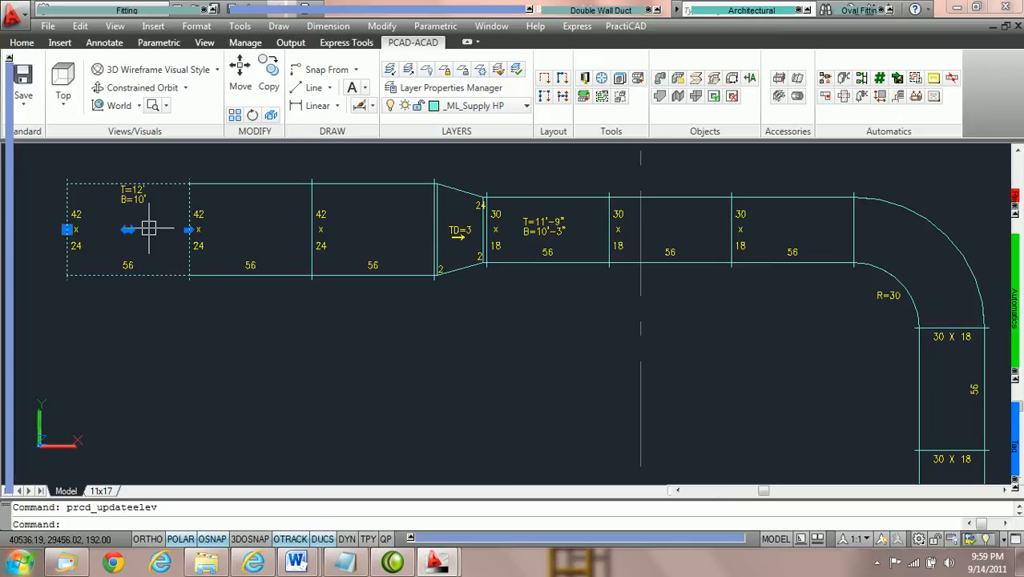
pyautogui.scroll(1, 151, 225)
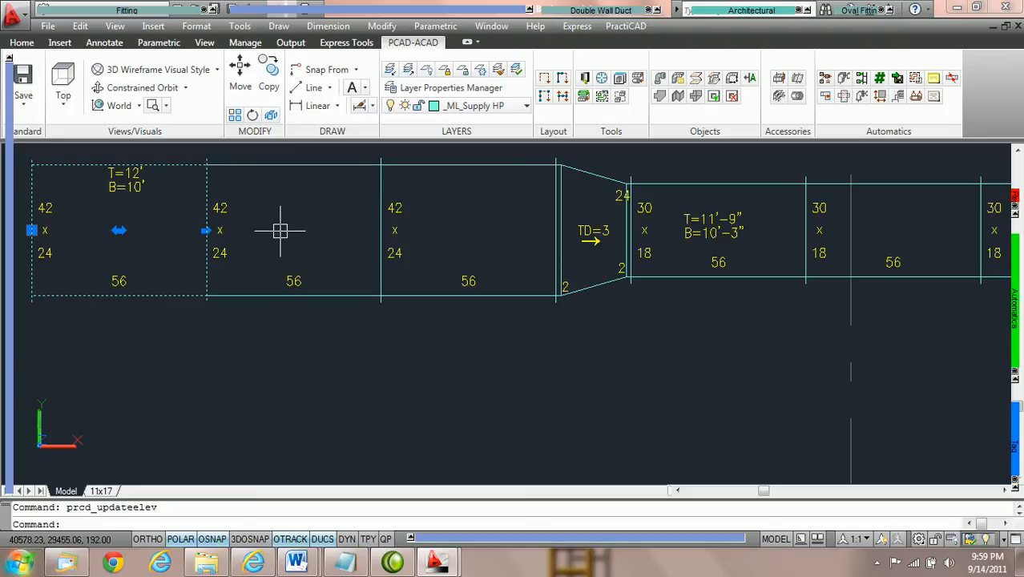
pyautogui.scroll(-3, 819, 230)
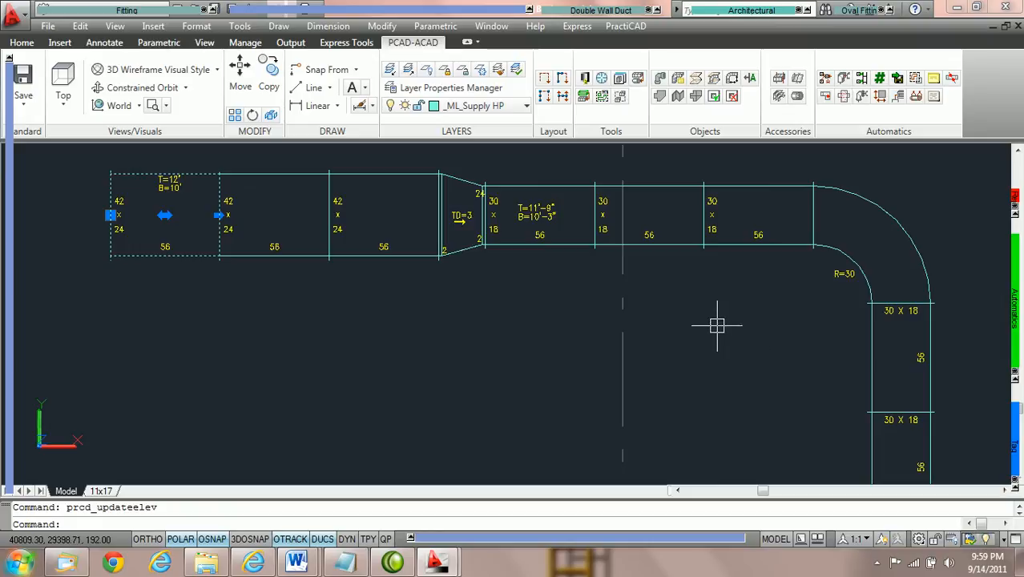
pyautogui.press('Escape')
# Step: Select the entire duct run from first duct to last and run the Ductline check CS on it, and clear the selection
pyautogui.scroll(-2, 718, 327)
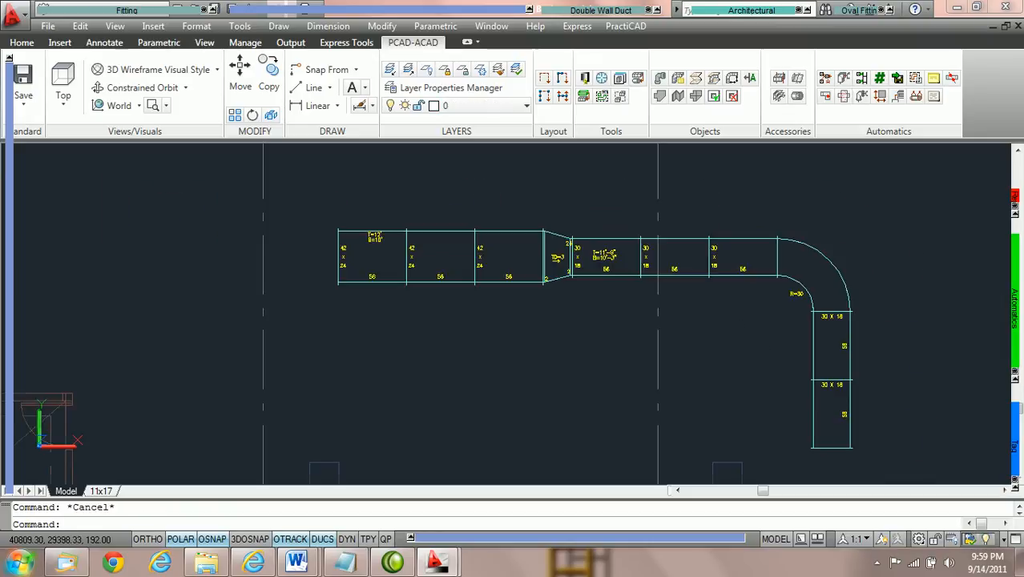
pyautogui.moveTo(722, 320); pyautogui.dragTo(626, 298, button='middle')
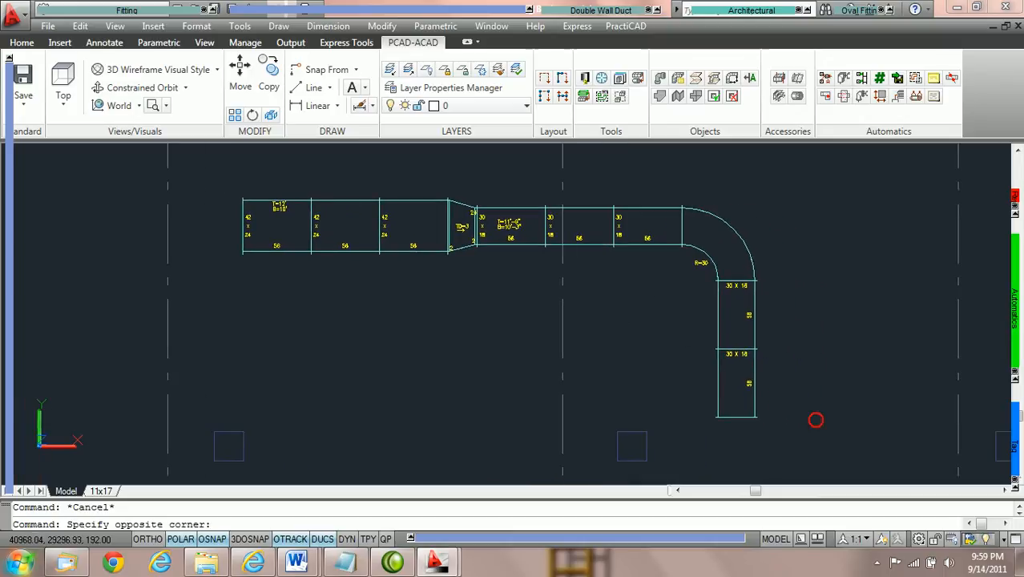
pyautogui.click(818, 418)
pyautogui.click(262, 200)
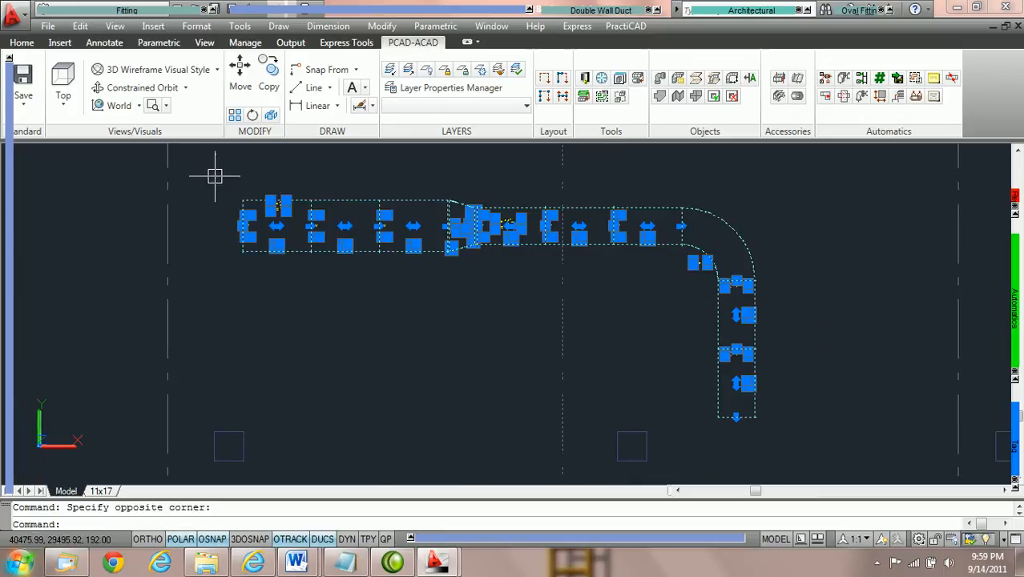
pyautogui.moveTo(1016, 321)
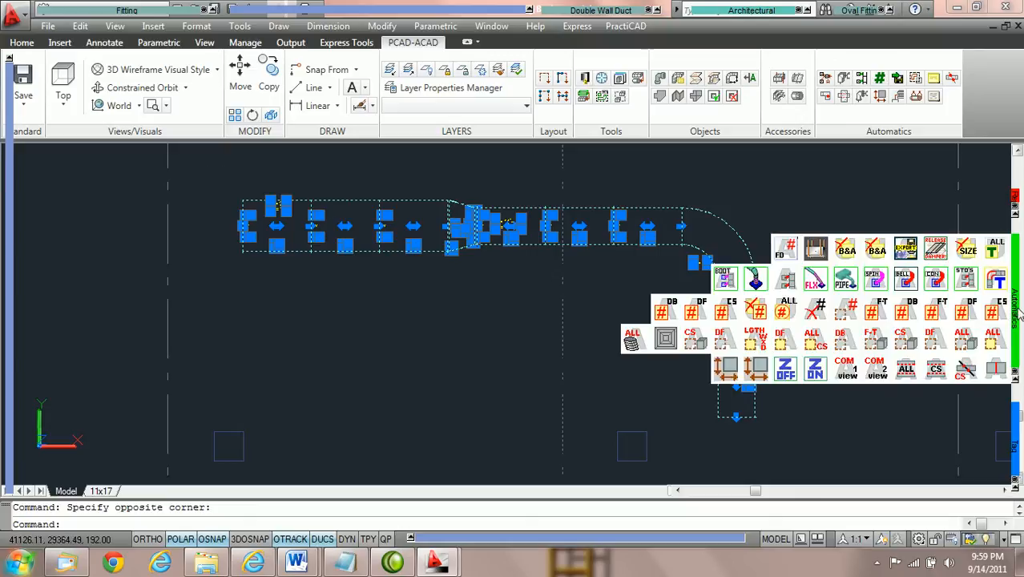
pyautogui.click(996, 373)
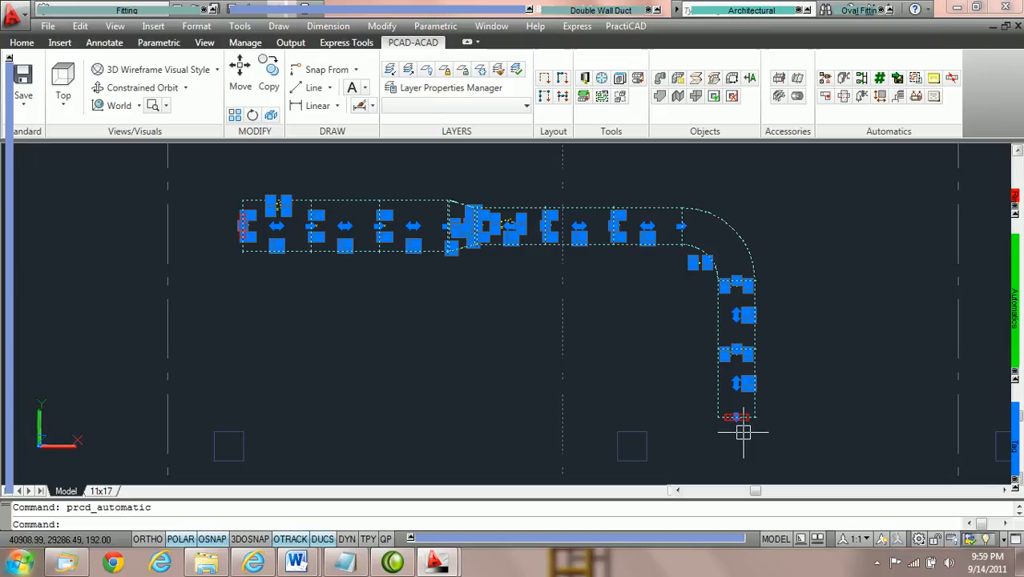
pyautogui.press('Escape')
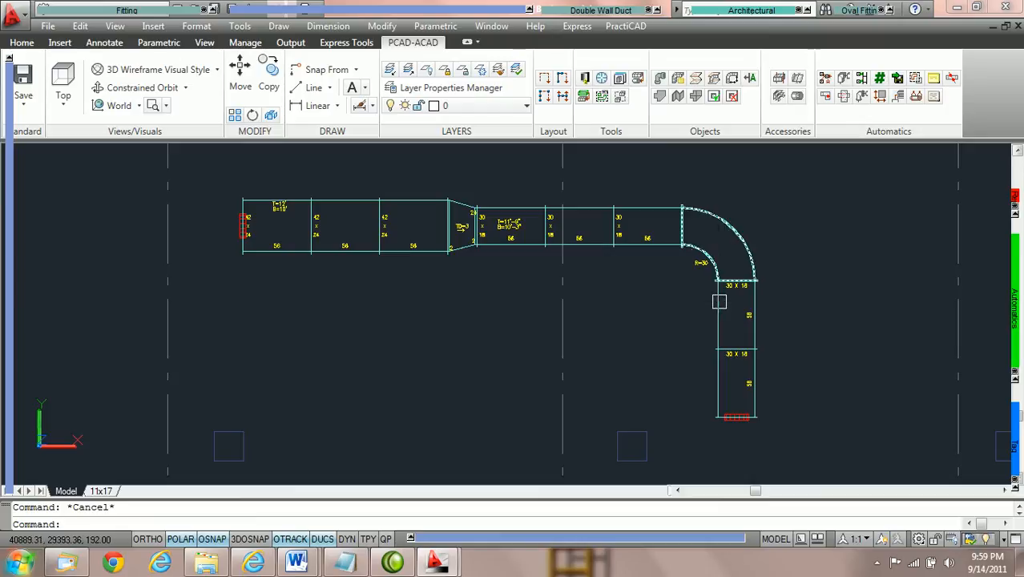
# Step: Run the Ductline check CS on only the second and third 42 x 24 ducts, and rerun it with nothing selected
pyautogui.moveTo(1018, 324)
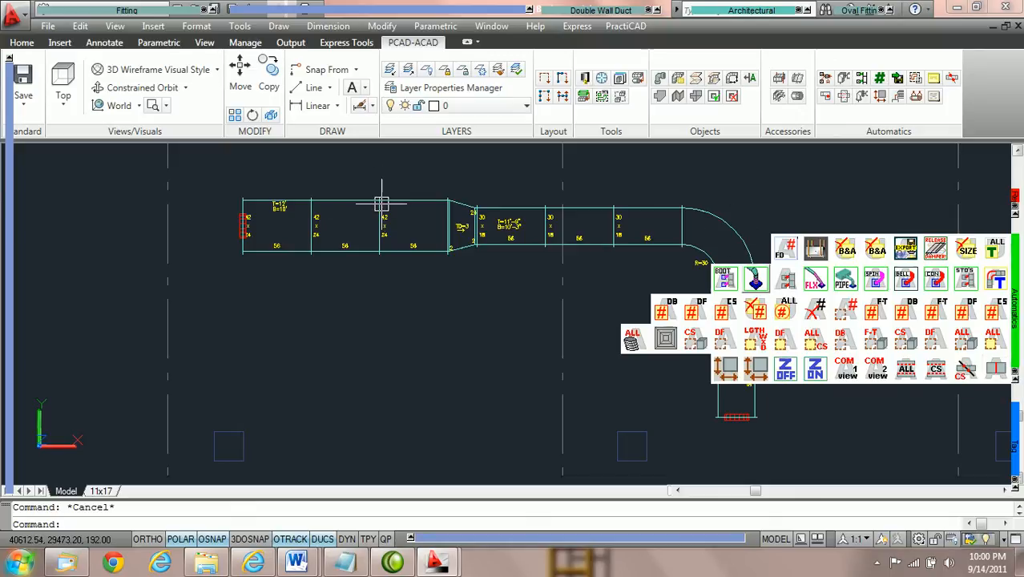
pyautogui.click(407, 201)
pyautogui.click(344, 202)
pyautogui.moveTo(1019, 353)
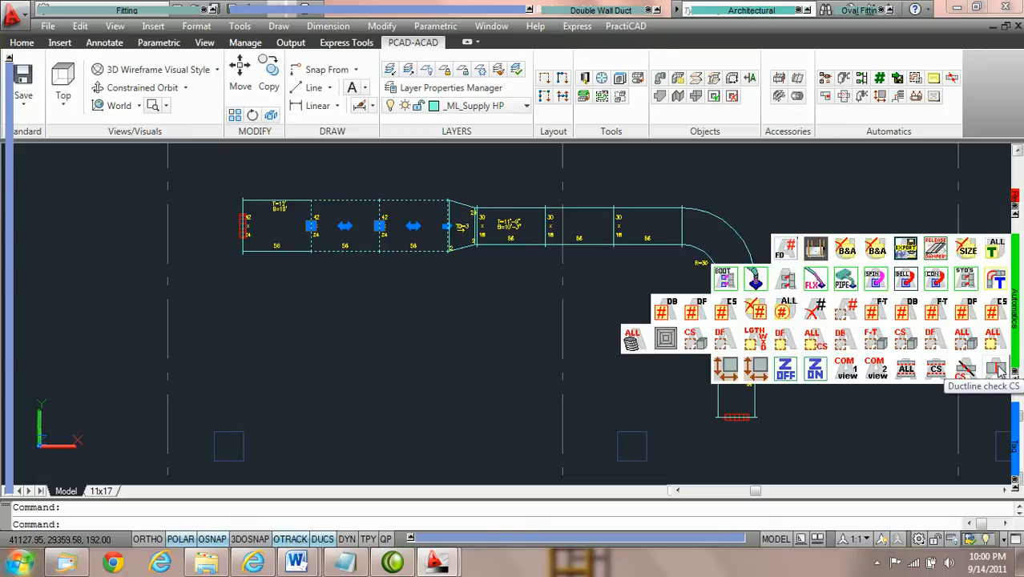
pyautogui.click(998, 369)
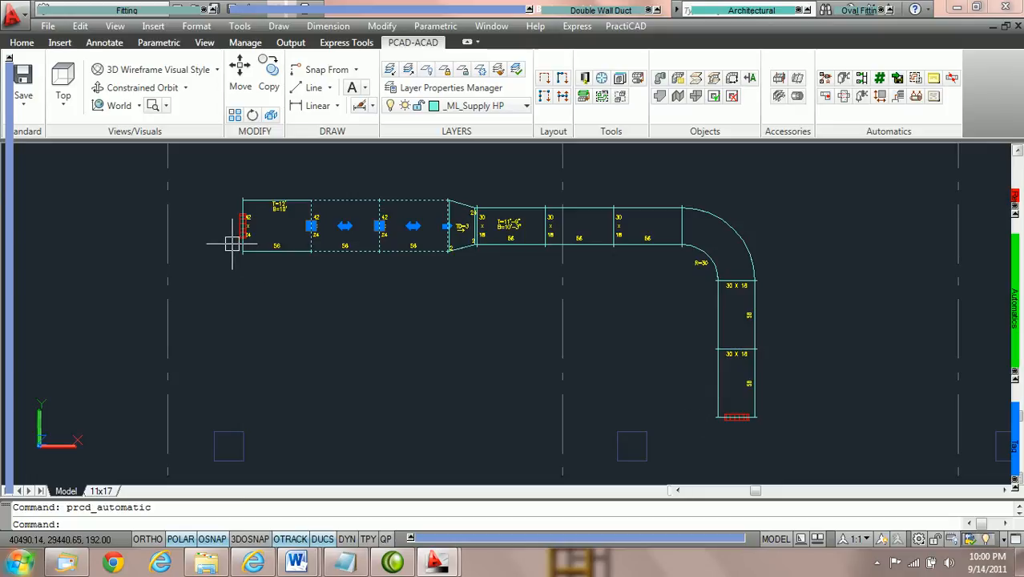
pyautogui.press('Escape')
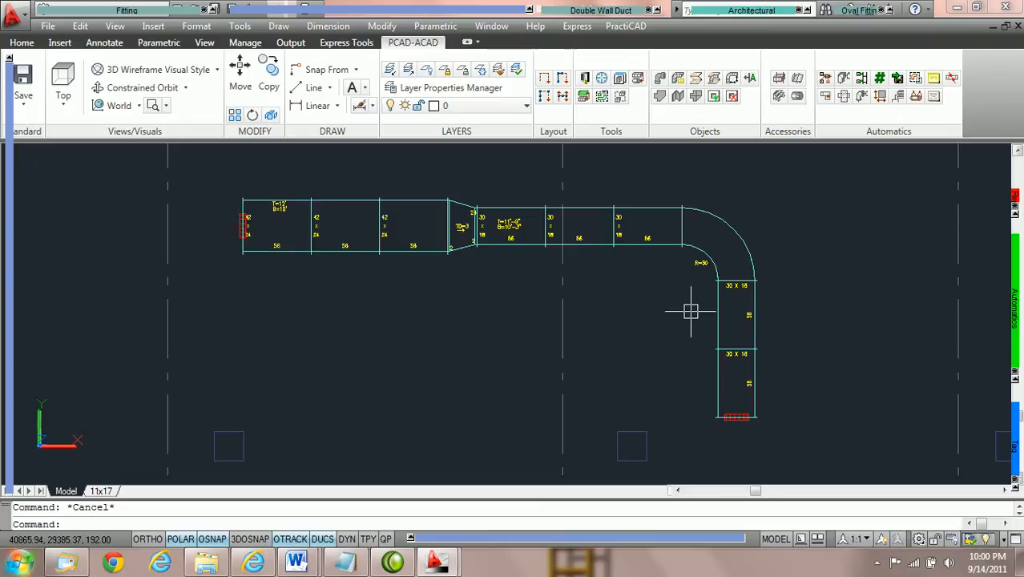
pyautogui.moveTo(1016, 335)
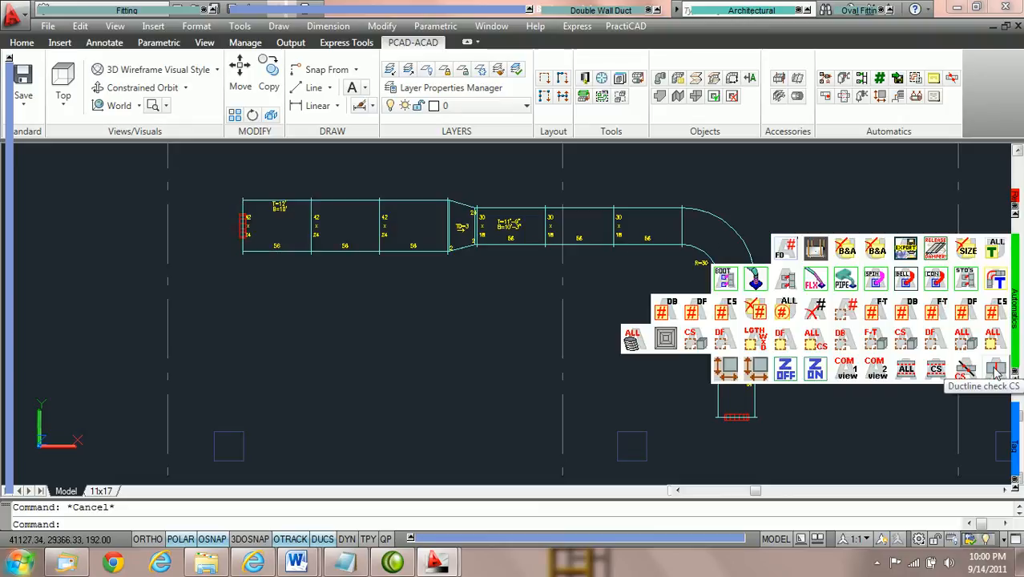
pyautogui.click(996, 369)
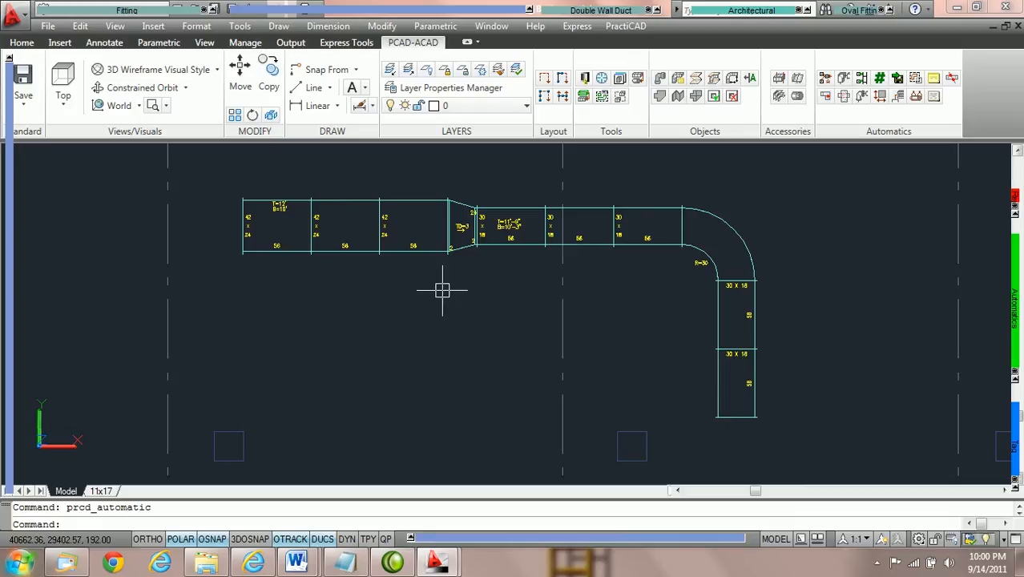
# Step: Set the Width In of the second 42 x 24 duct to 36
pyautogui.click(380, 240)
pyautogui.scroll(3, 380, 257)
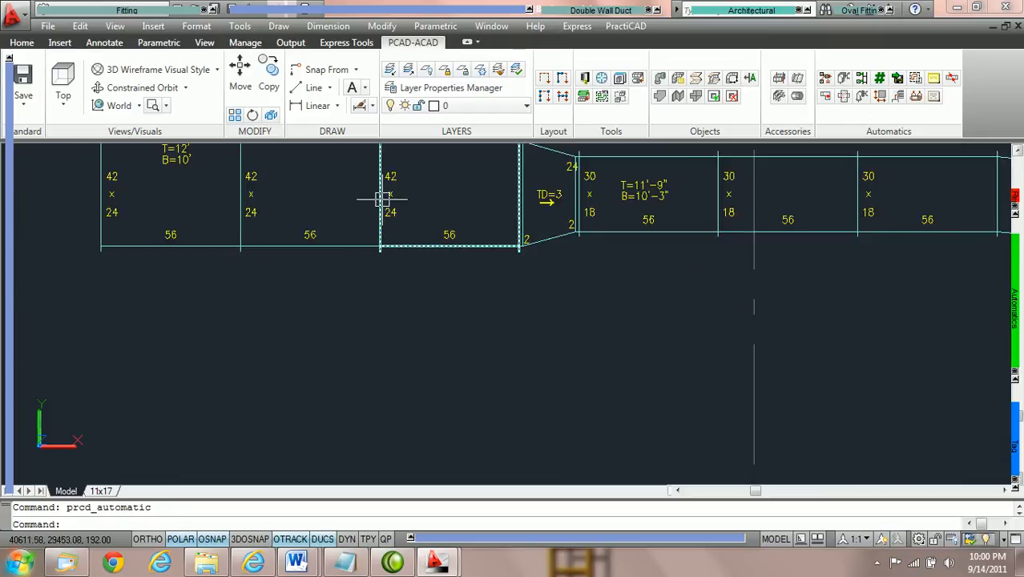
pyautogui.moveTo(384, 200); pyautogui.dragTo(389, 274, button='middle')
pyautogui.press('Escape')
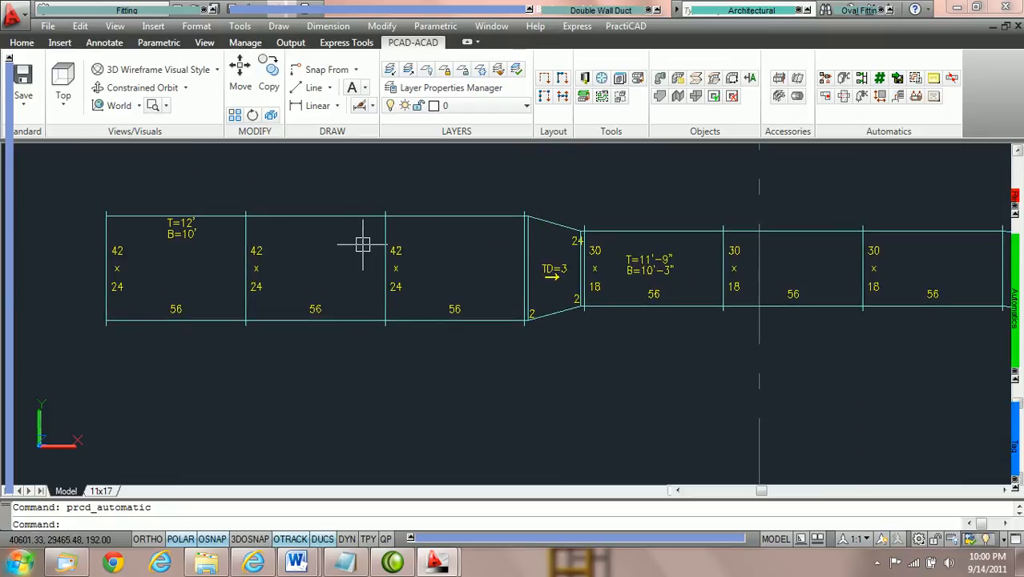
pyautogui.click(331, 216)
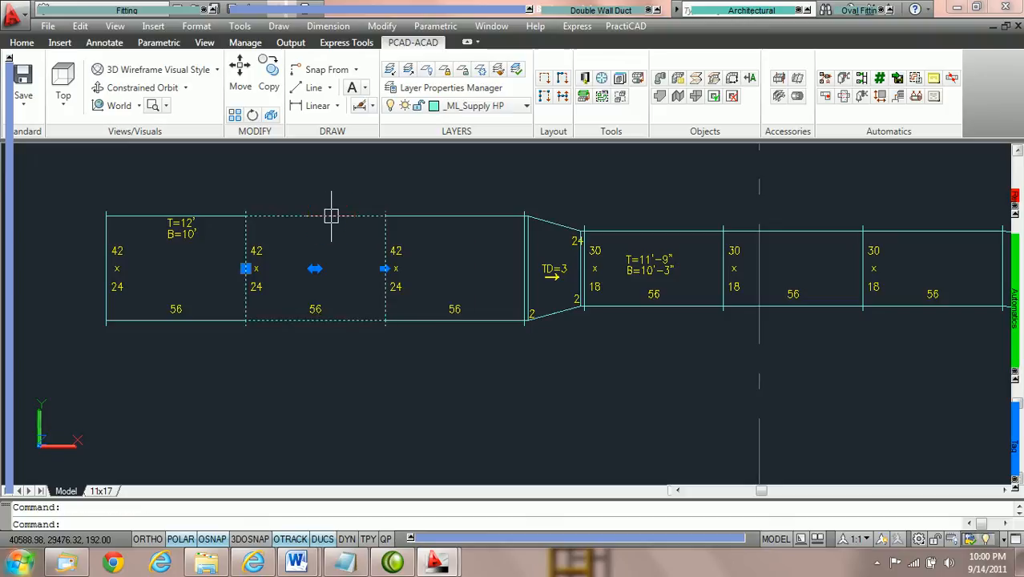
pyautogui.rightClick(331, 216)
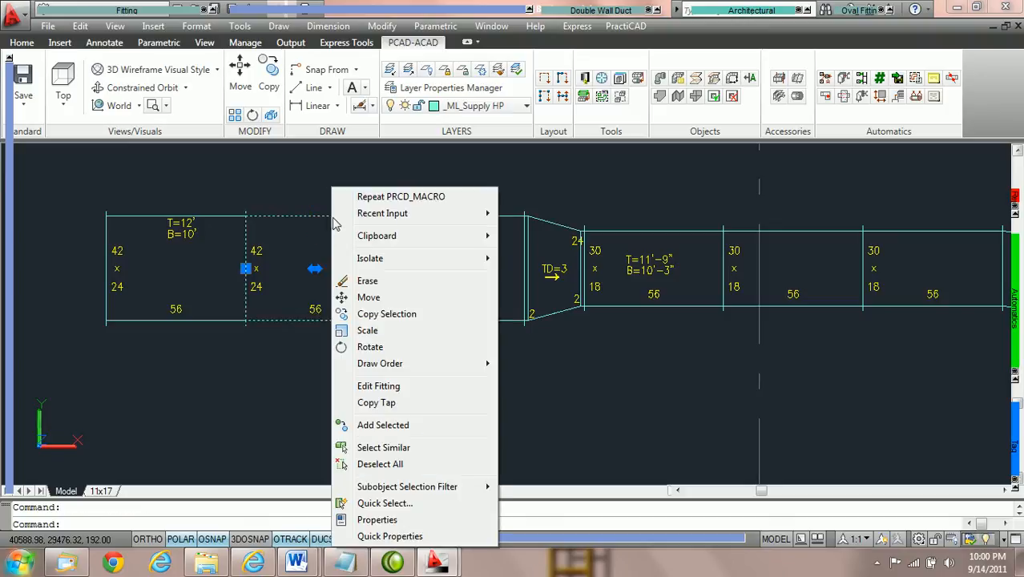
pyautogui.click(393, 518)
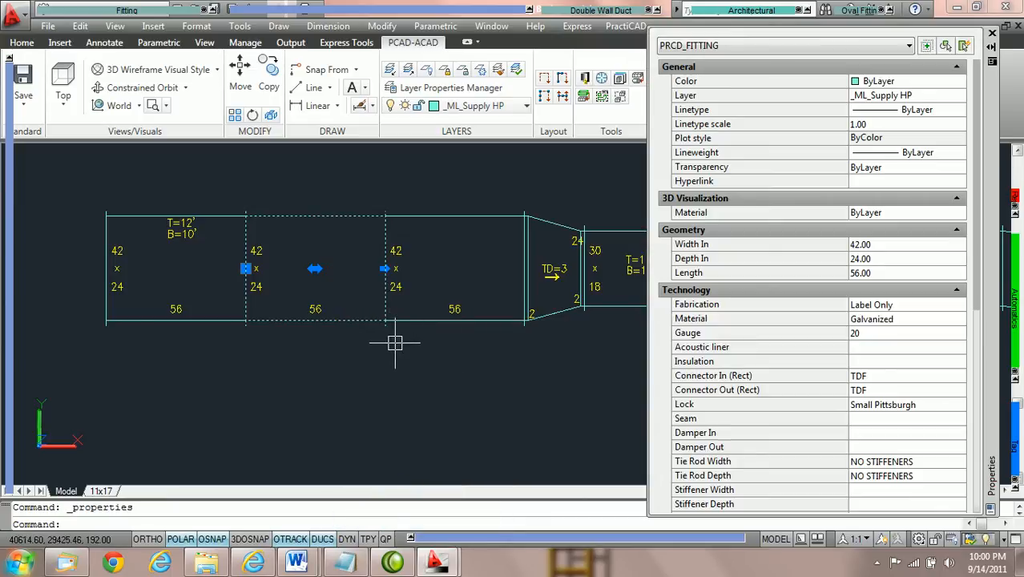
pyautogui.click(902, 245)
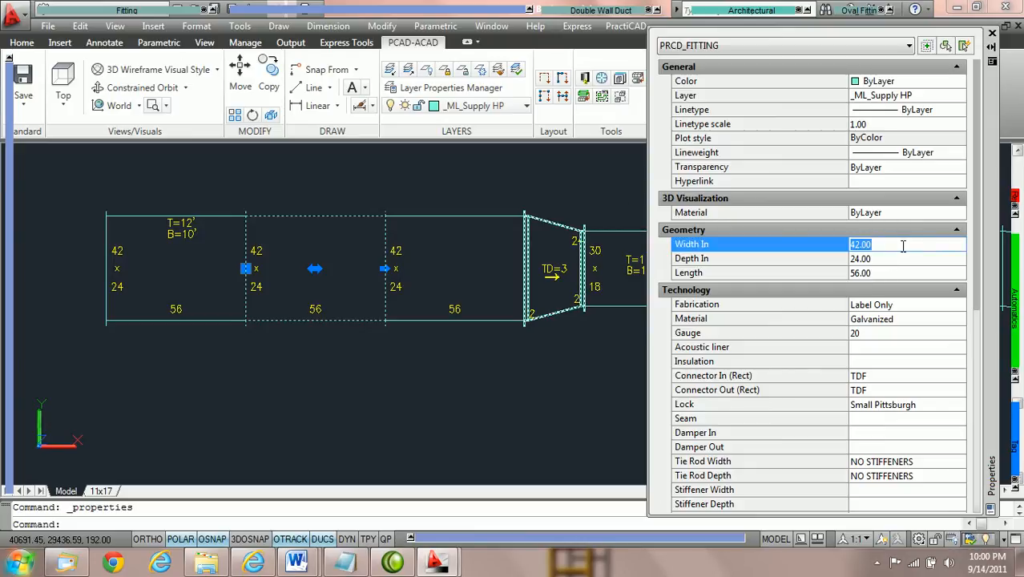
pyautogui.click(904, 255)
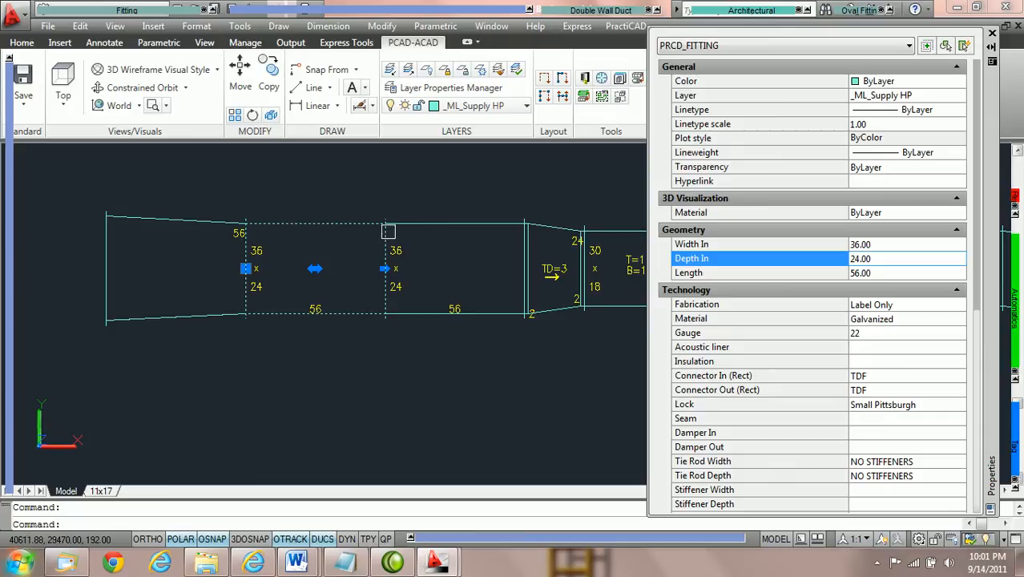
# Step: Inspect the resized ducts around the second duct and show the Fitting settings in the PractiCAD palette
pyautogui.scroll(3, 395, 277)
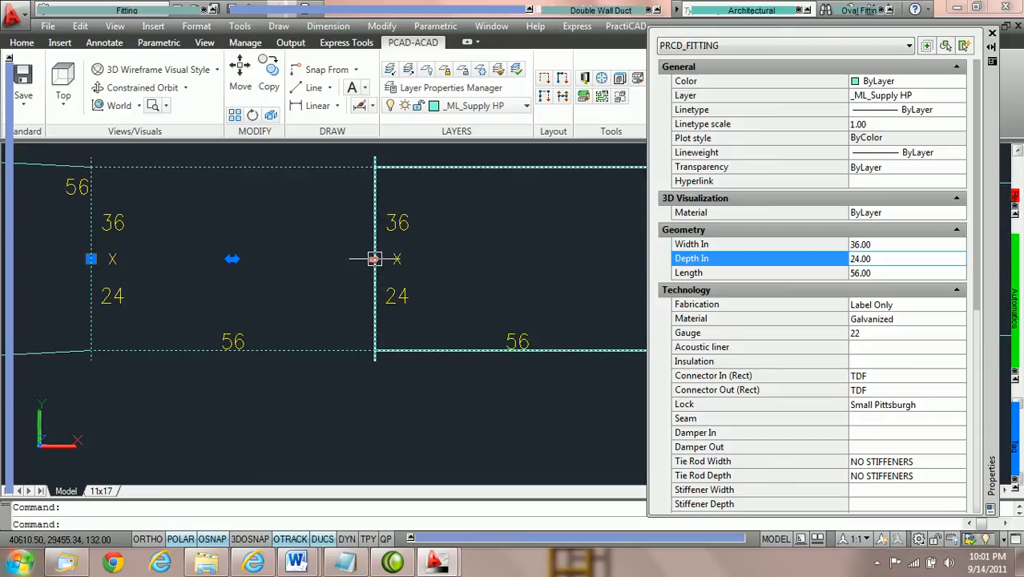
pyautogui.scroll(-2, 374, 259)
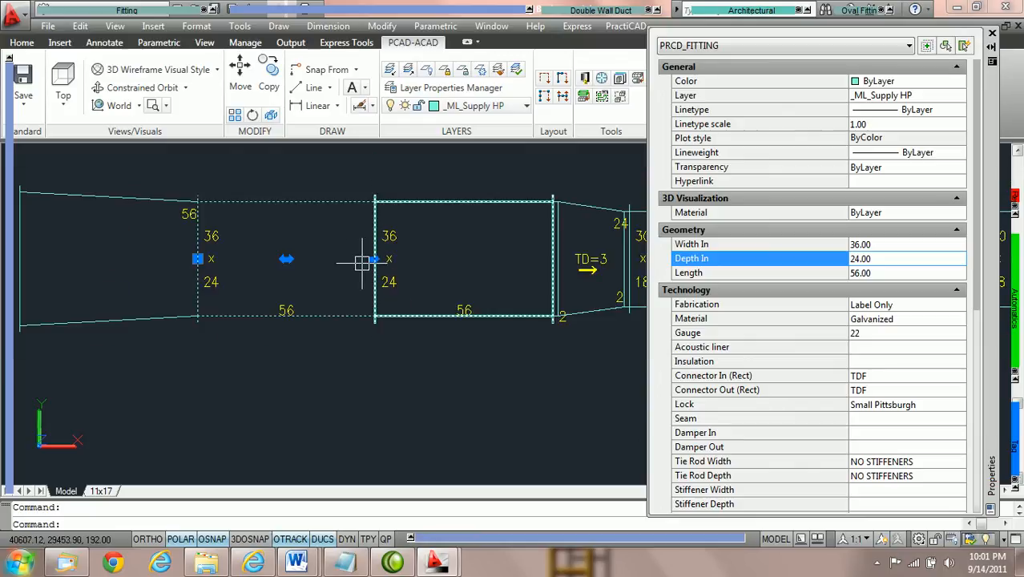
pyautogui.moveTo(468, 271)
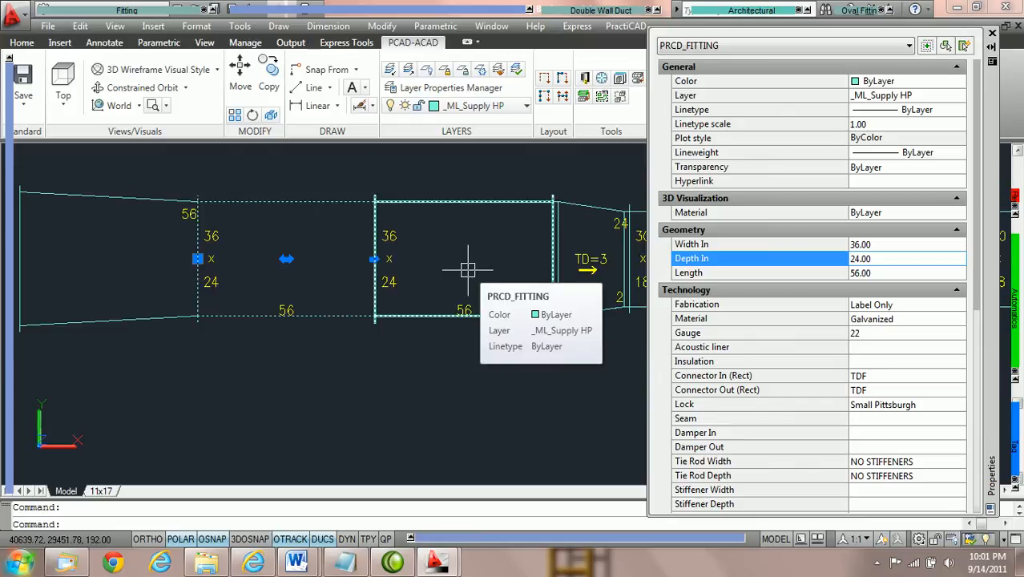
pyautogui.scroll(-2, 468, 270)
pyautogui.moveTo(16, 178)
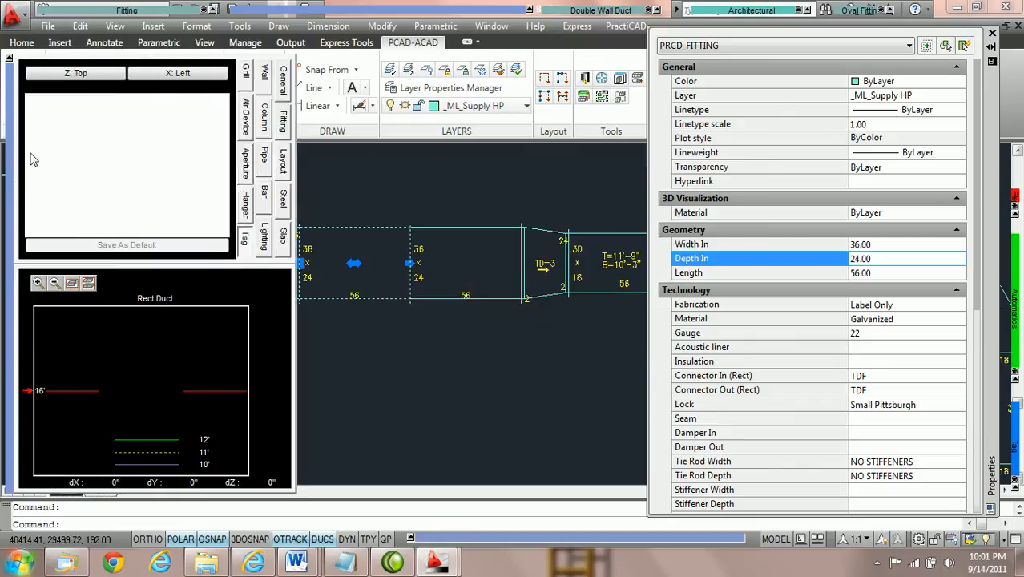
pyautogui.click(284, 125)
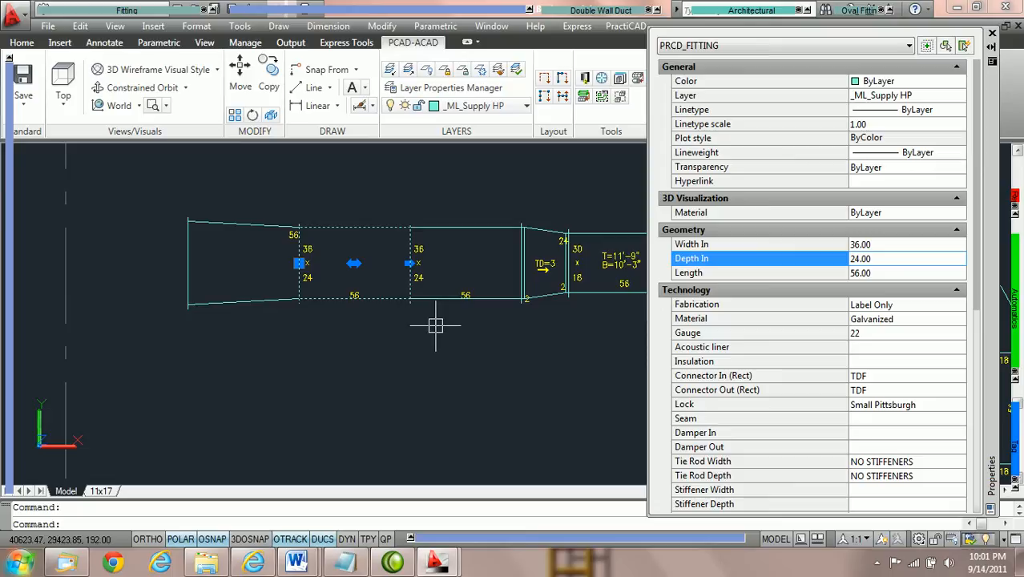
# Step: Deselect the duct, undo its width change, and close the object properties
pyautogui.press('Escape')
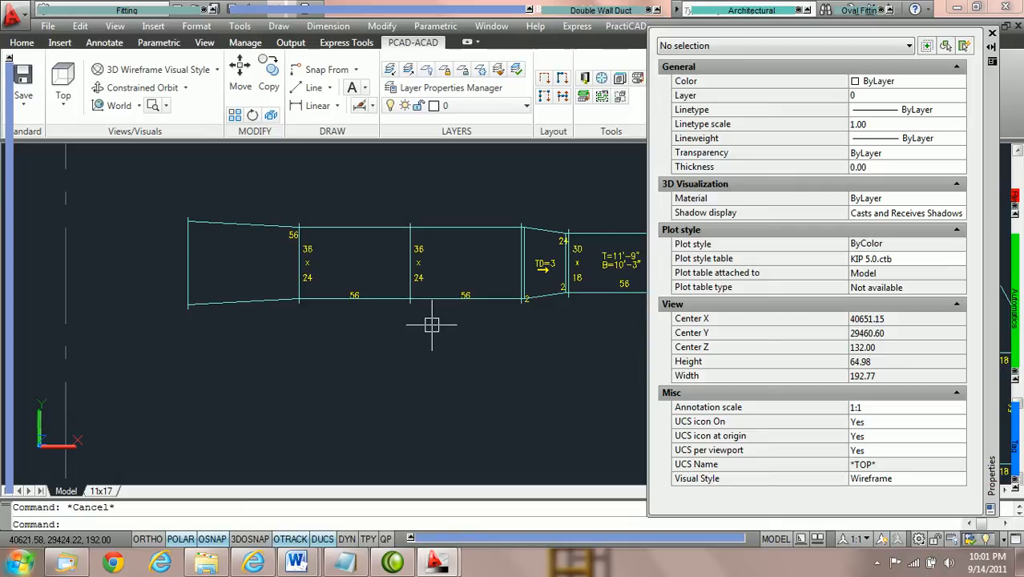
pyautogui.hotkey('ctrl', 'z')
pyautogui.hotkey('ctrl', 'z')
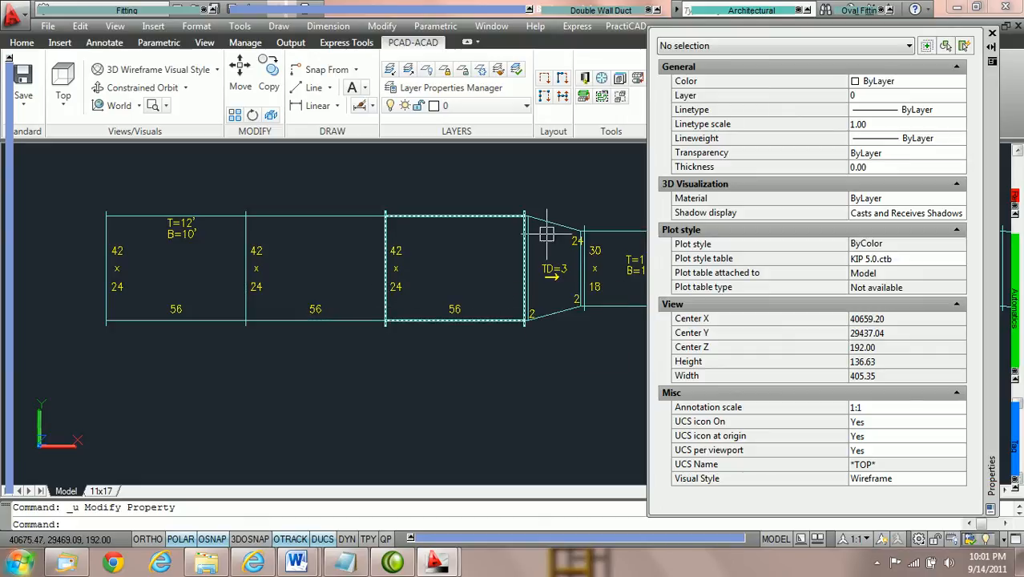
pyautogui.moveTo(609, 193); pyautogui.dragTo(552, 195, button='middle')
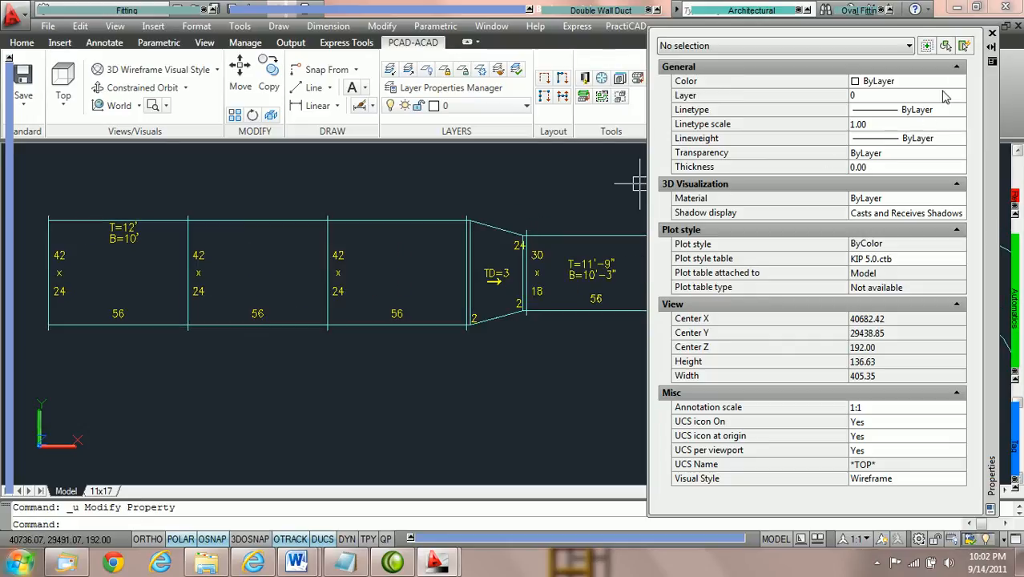
pyautogui.click(992, 33)
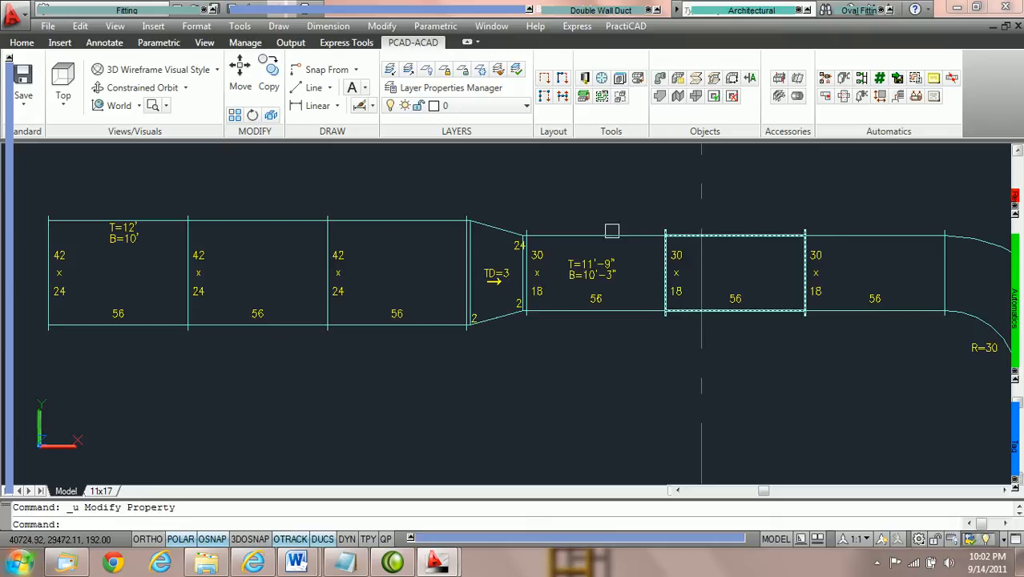
# Step: Switch the model to the SW Isometric view and frame the whole duct run with nothing selected
pyautogui.moveTo(573, 259)
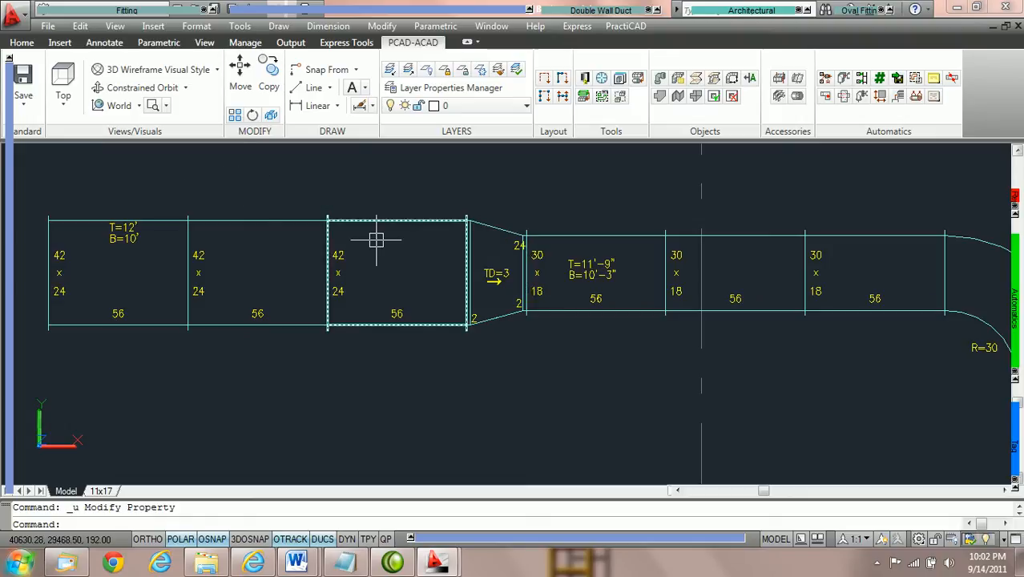
pyautogui.click(204, 47)
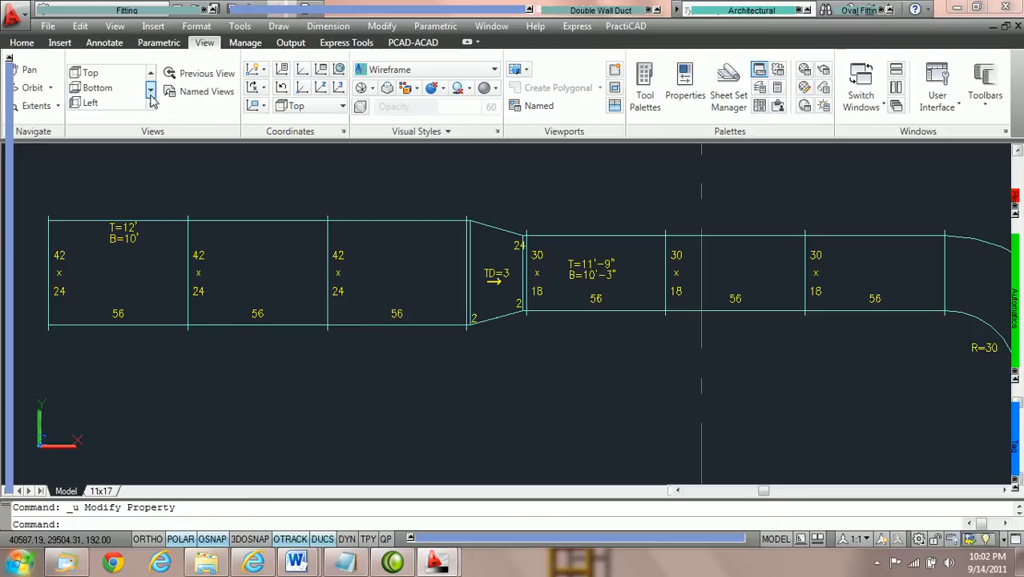
pyautogui.click(151, 94)
pyautogui.click(151, 94)
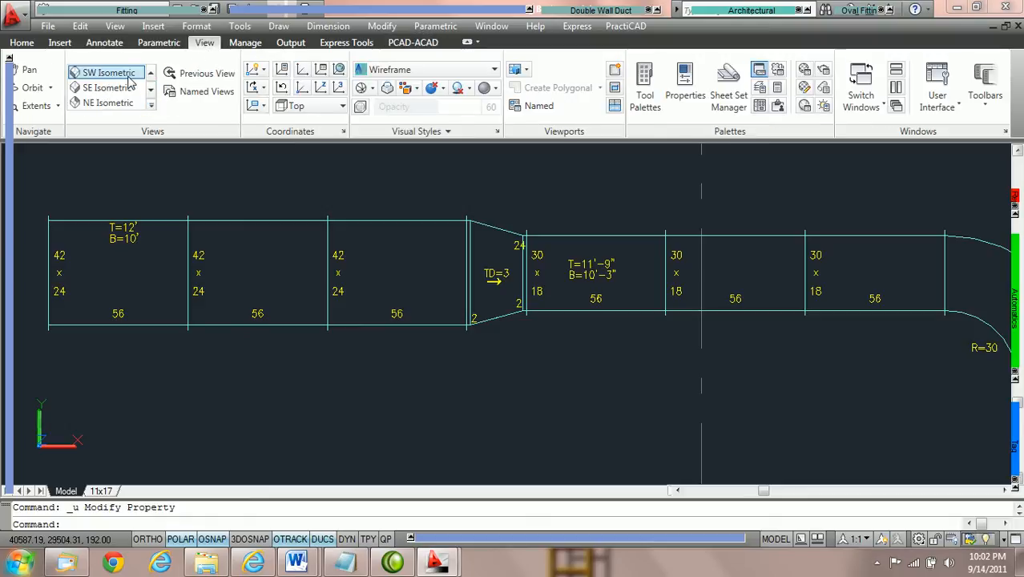
pyautogui.click(126, 74)
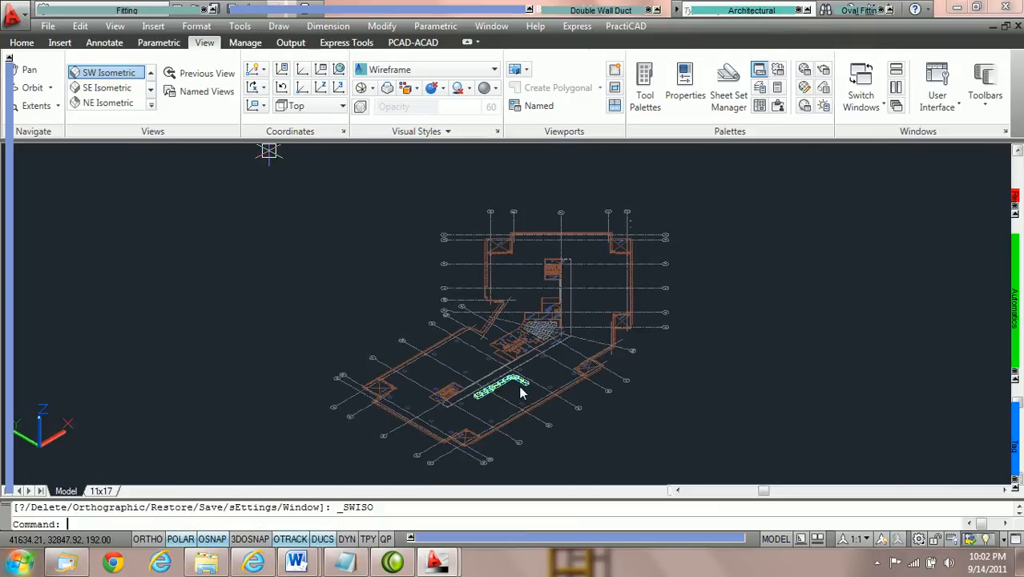
pyautogui.press('Escape')
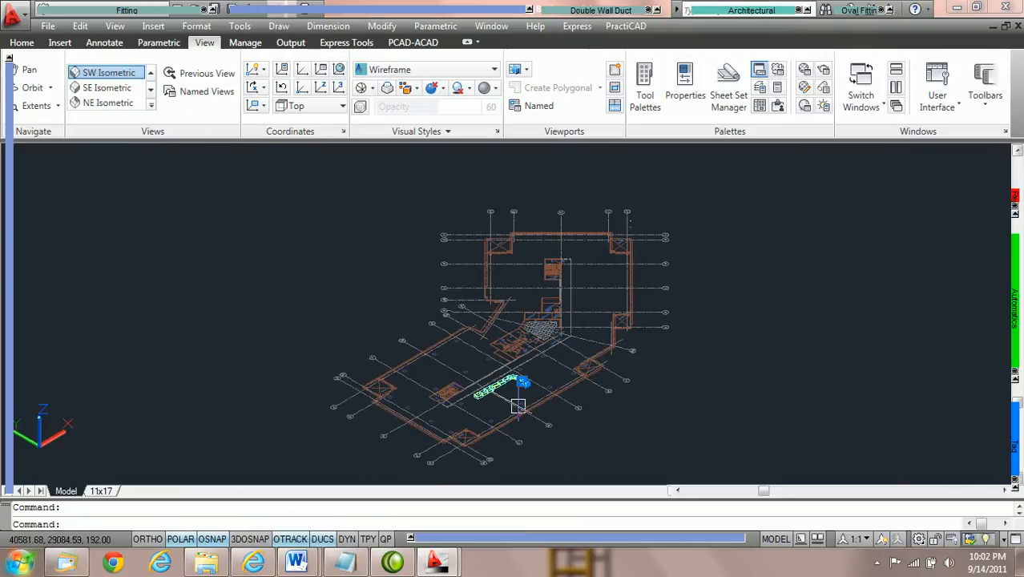
pyautogui.scroll(6, 505, 377)
pyautogui.scroll(4, 457, 370)
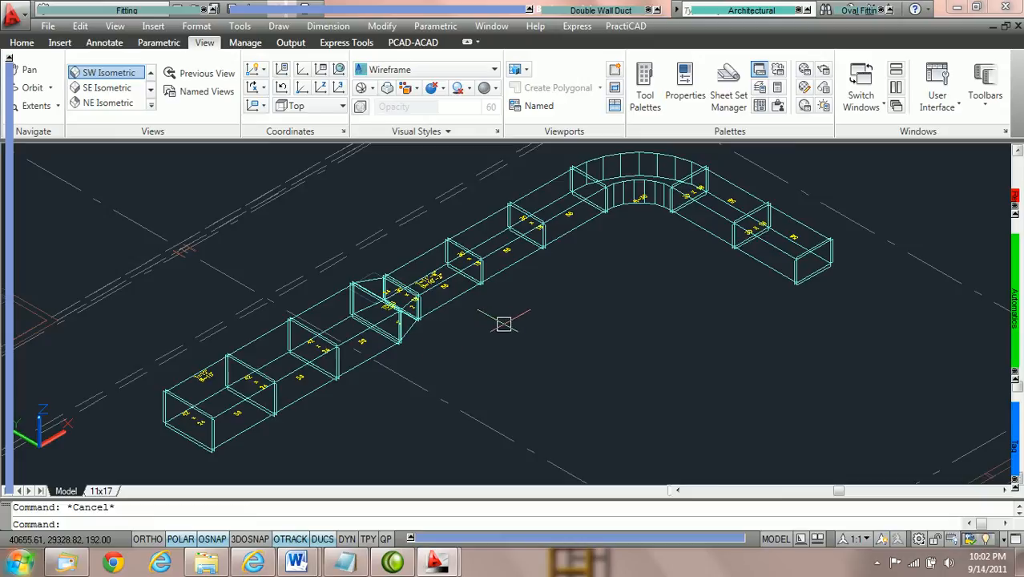
# Step: Keep the PractiCAD Fitting palette open beside the transition area of the duct run
pyautogui.moveTo(5, 192)
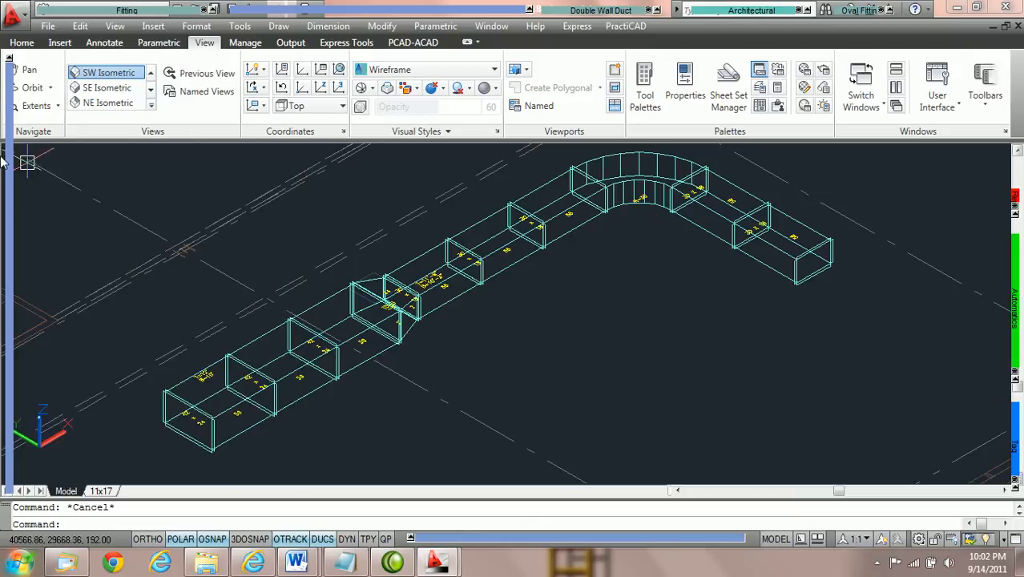
pyautogui.moveTo(9, 164)
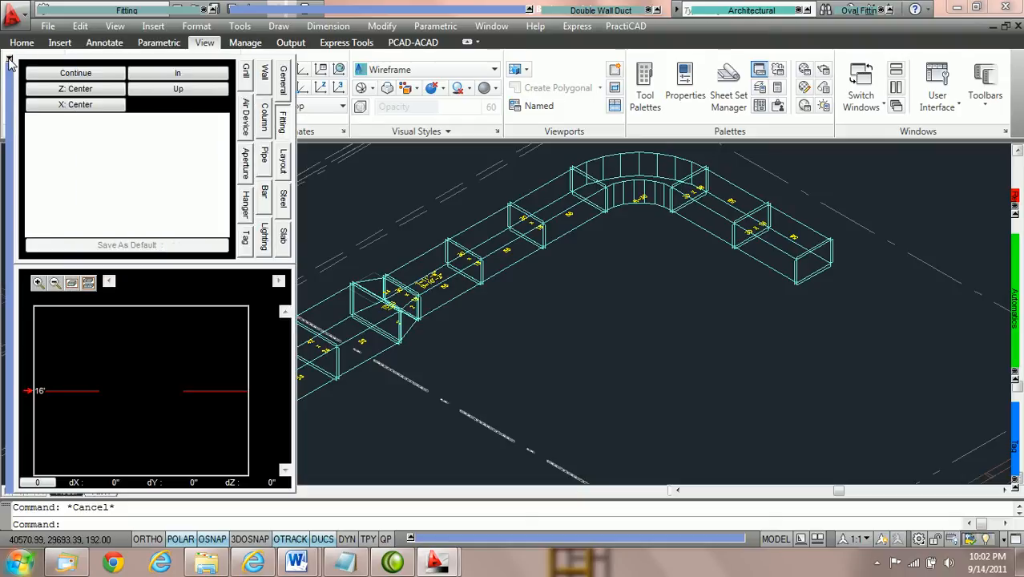
pyautogui.moveTo(501, 339); pyautogui.dragTo(596, 345, button='middle')
pyautogui.scroll(2, 542, 338)
# Step: Select the transition between the 42 x 24 and 30 x 18 ducts and open its properties
pyautogui.click(578, 284)
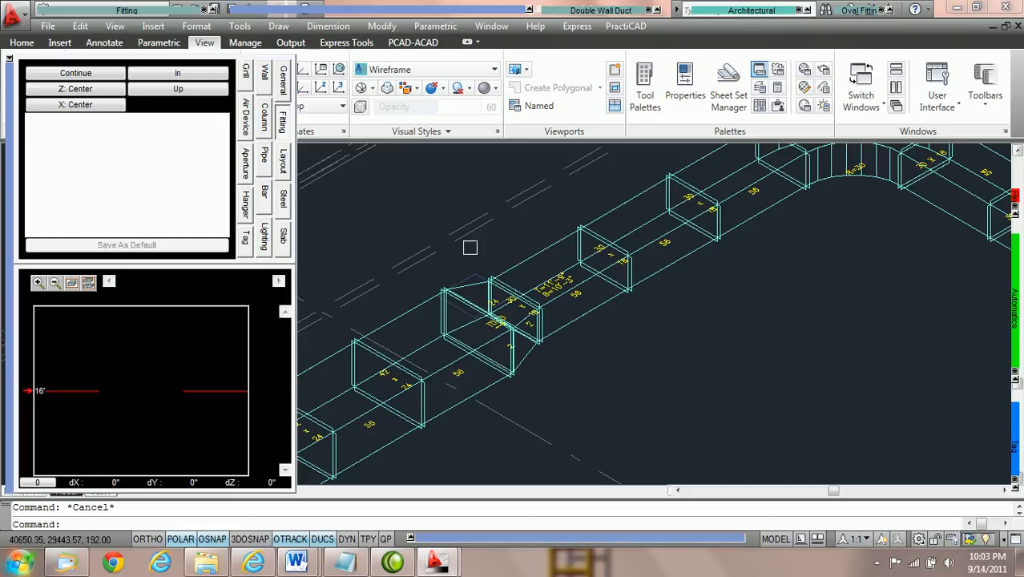
pyautogui.click(532, 354)
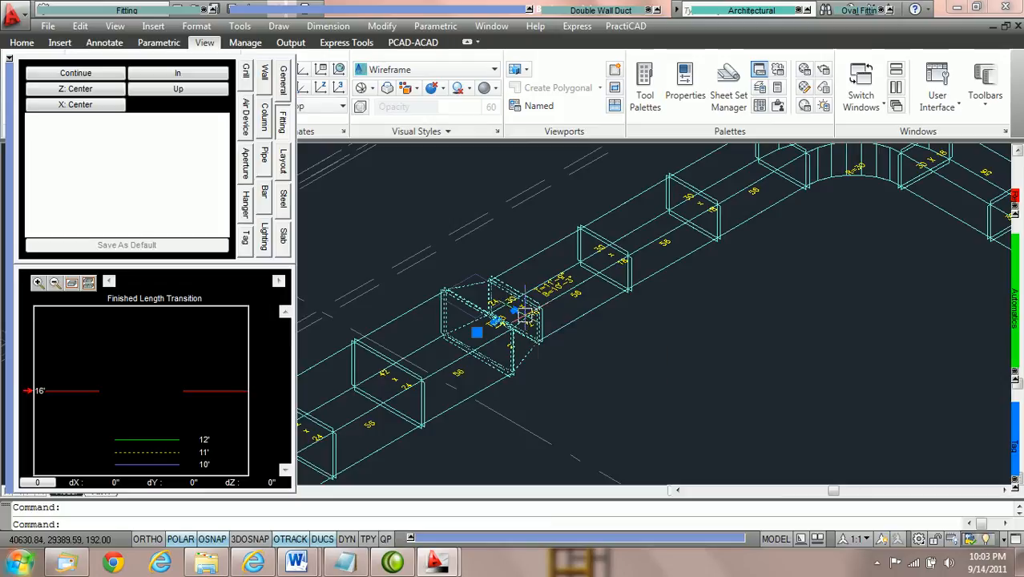
pyautogui.click(494, 70)
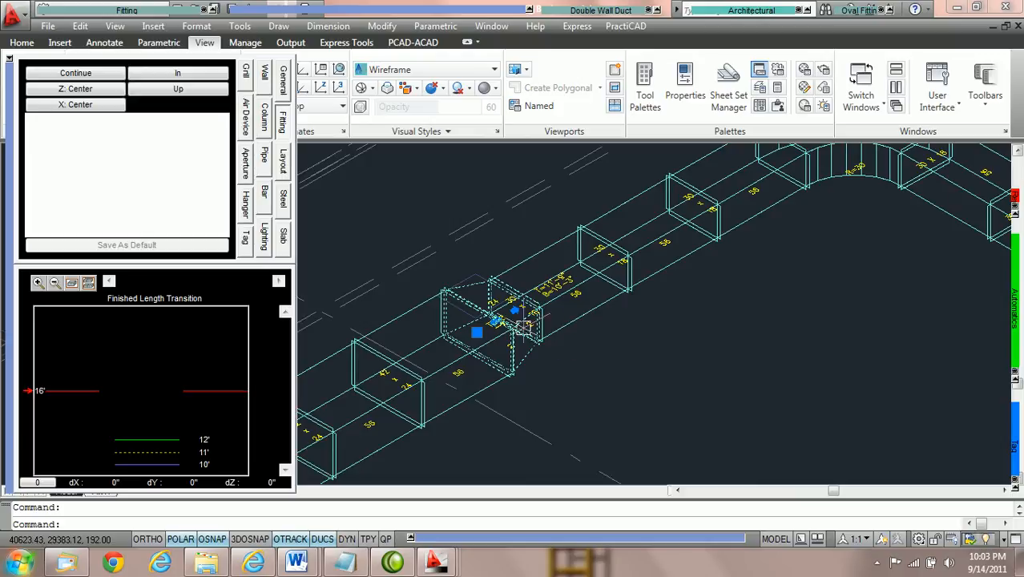
pyautogui.scroll(4, 517, 316)
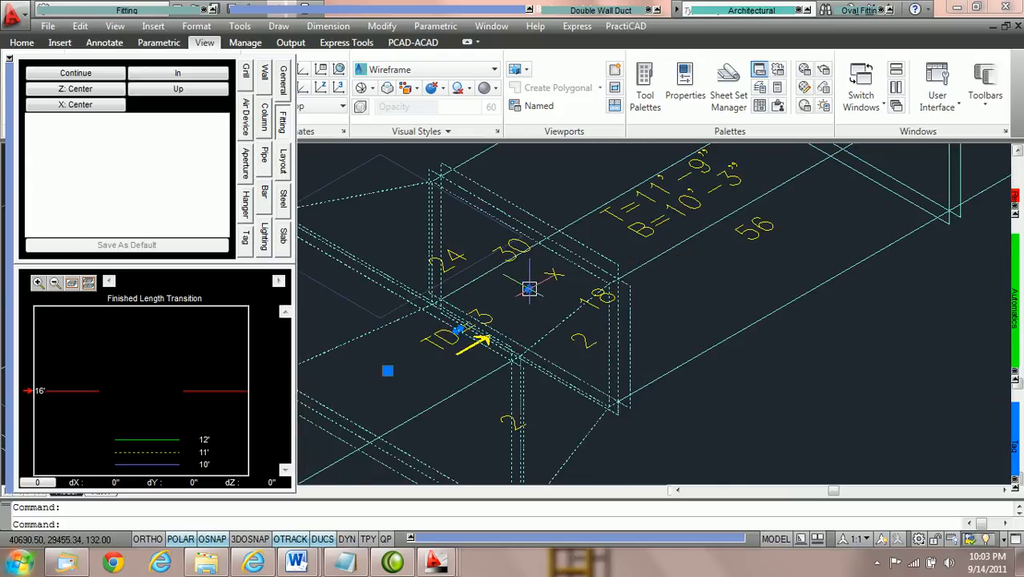
pyautogui.scroll(-3, 707, 371)
pyautogui.moveTo(707, 365); pyautogui.dragTo(545, 358, button='middle')
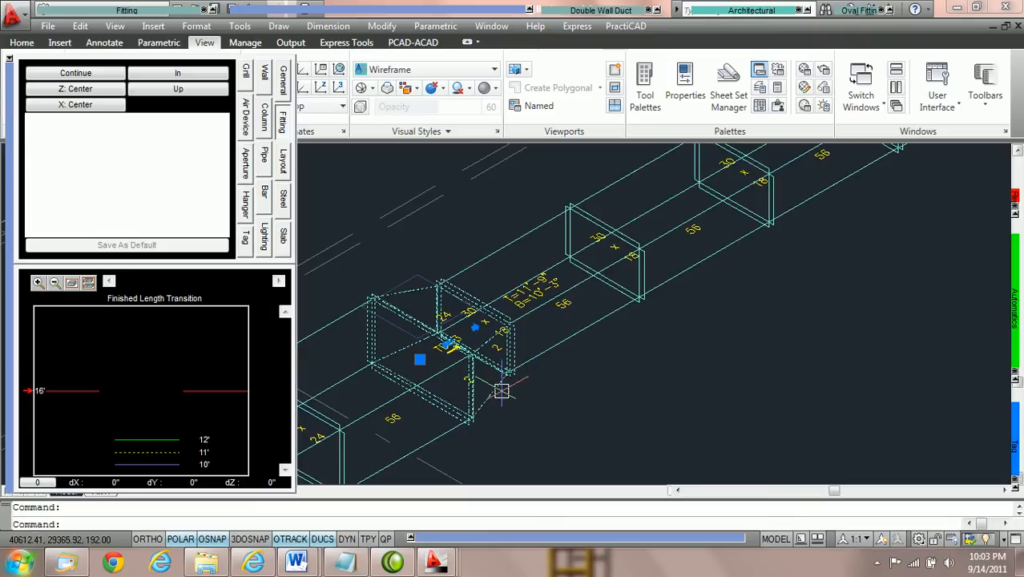
pyautogui.hotkey('ctrl', '1')
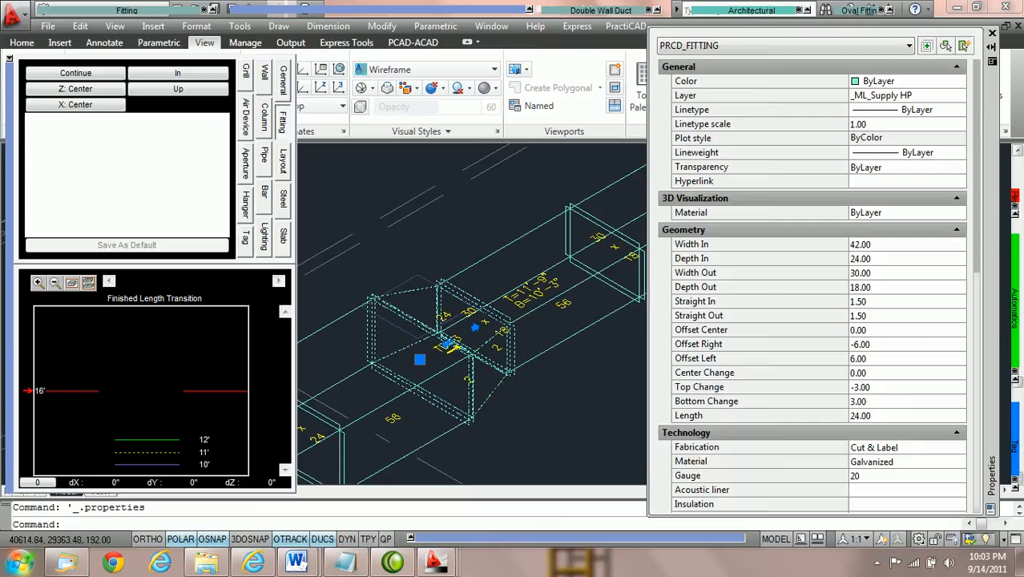
# Step: Set the transition's Top Change to 12
pyautogui.click(882, 386)
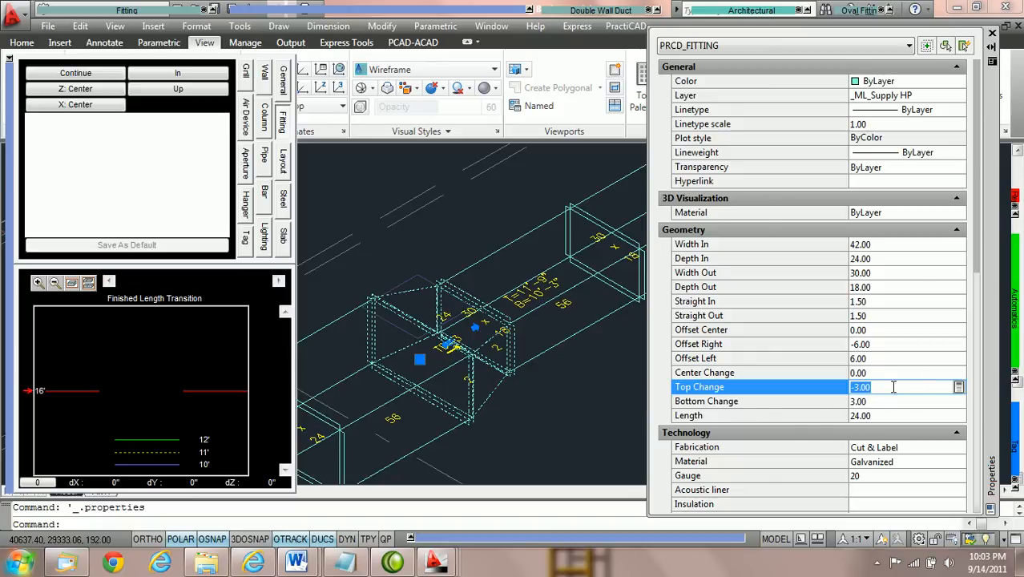
pyautogui.write('12')
pyautogui.press('Tab')
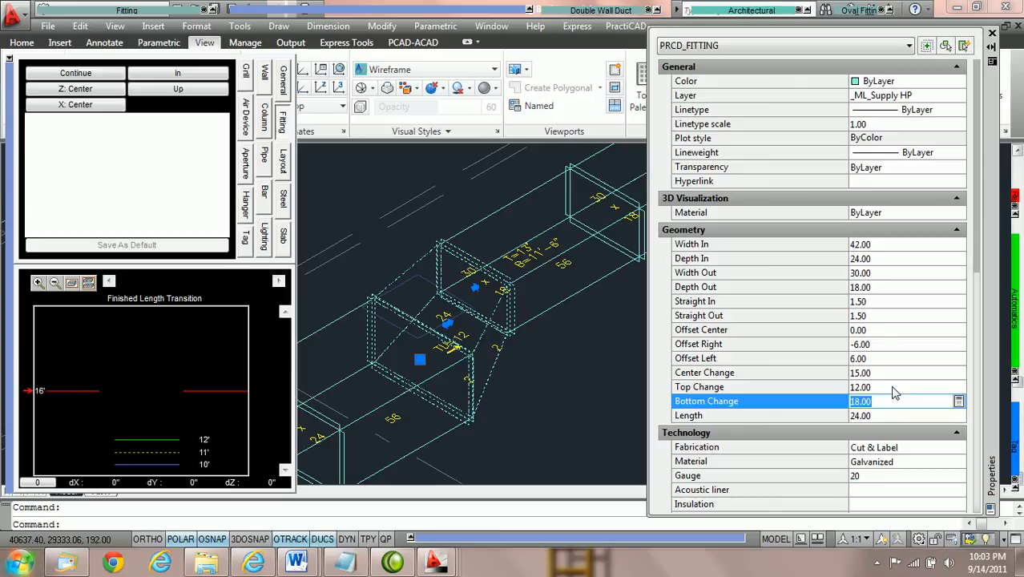
# Step: Set the transition's Top Change to -12
pyautogui.click(896, 387)
pyautogui.write('-12')
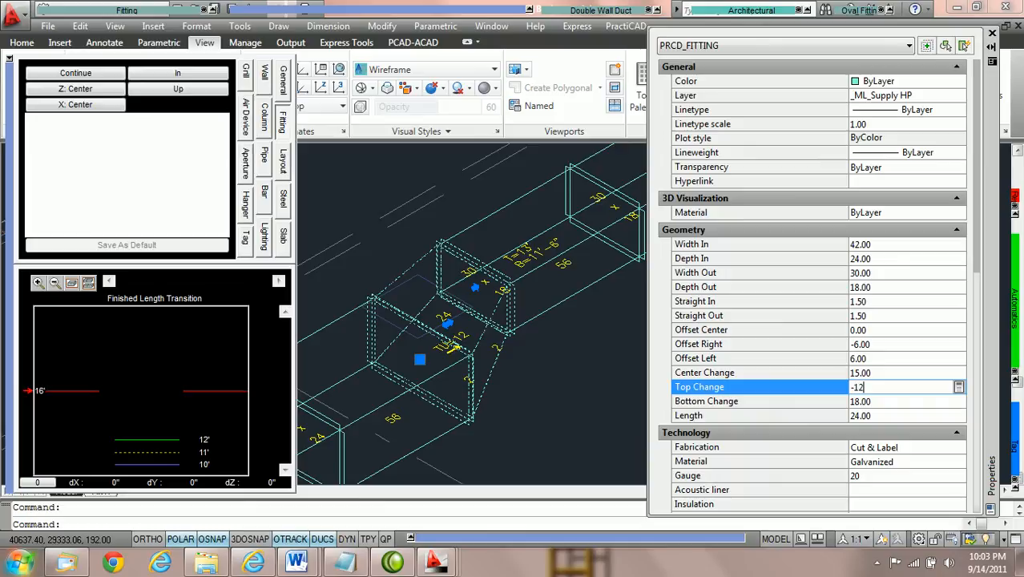
pyautogui.press('Tab')
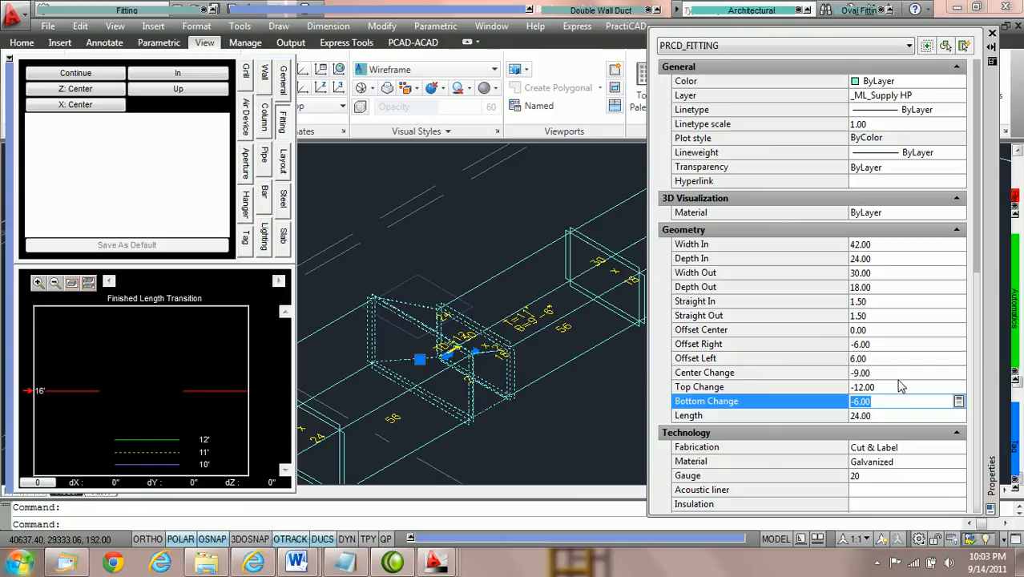
# Step: Set the transition's Top Change to 0 to make it flat on top
pyautogui.click(879, 386)
pyautogui.write('0')
pyautogui.press('Tab')
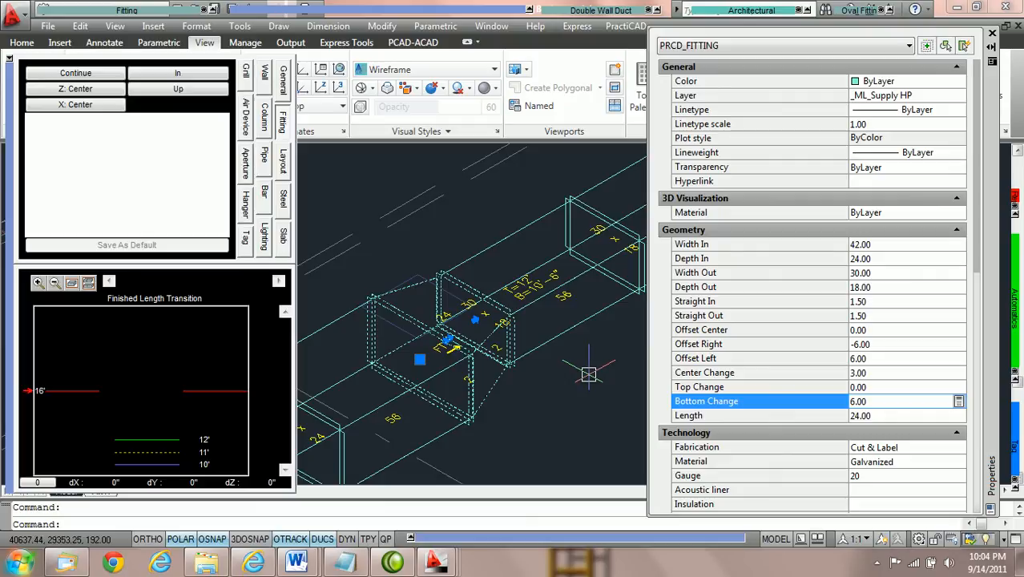
# Step: Switch the transition's reference end to Out 1 and set its Top Change to 12
pyautogui.scroll(-2, 557, 344)
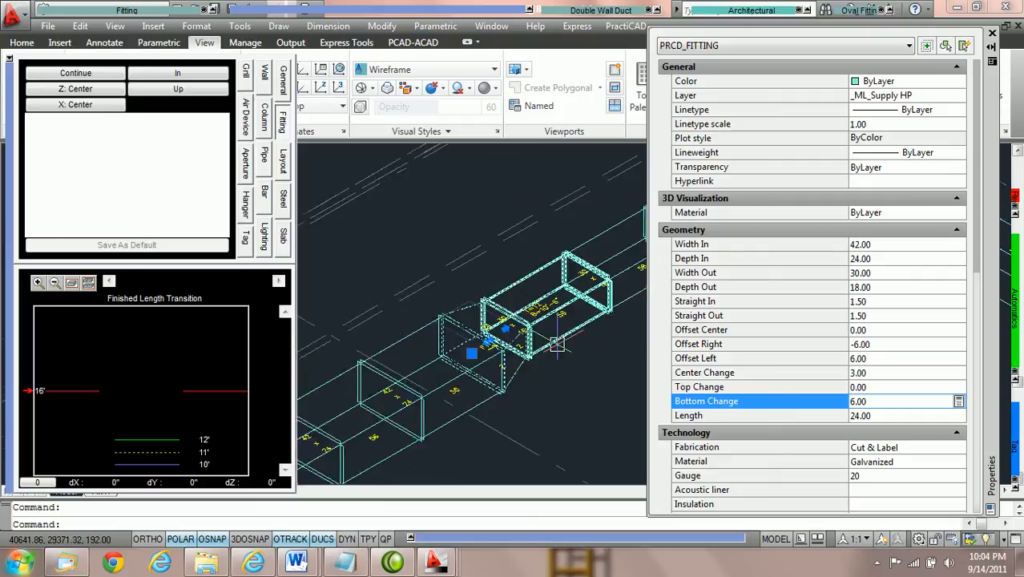
pyautogui.scroll(-3, 558, 356)
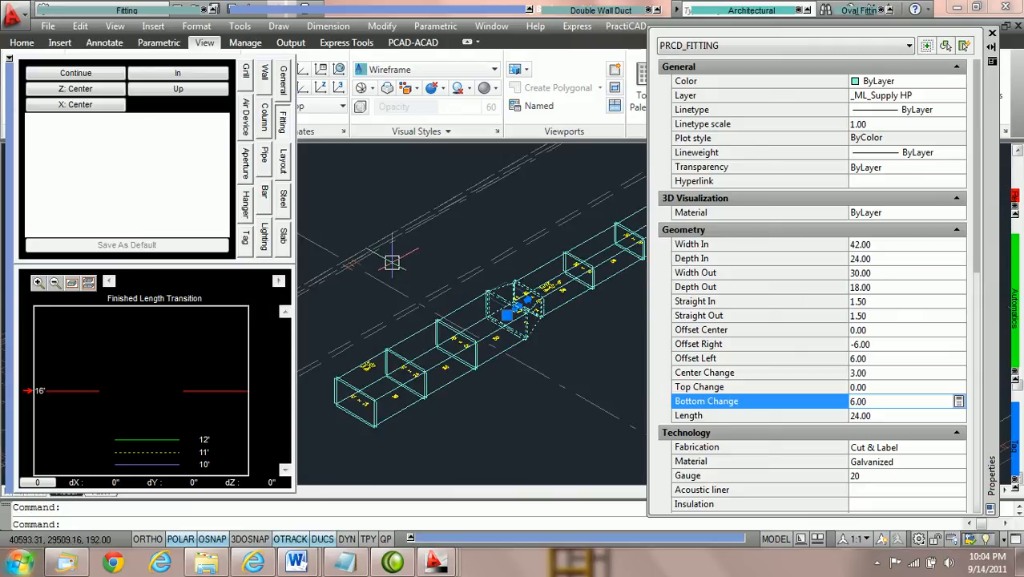
pyautogui.click(190, 75)
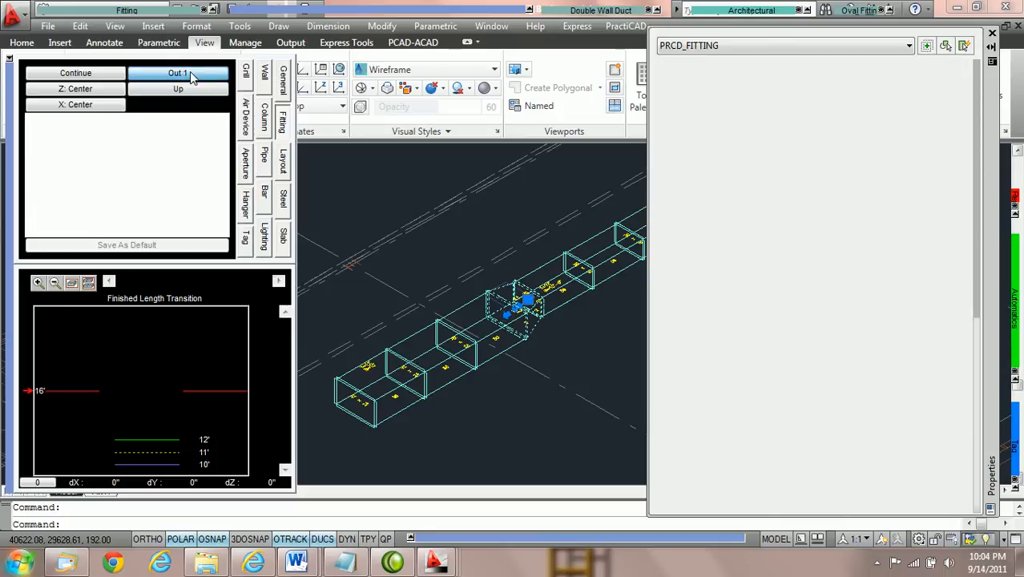
pyautogui.scroll(5, 510, 308)
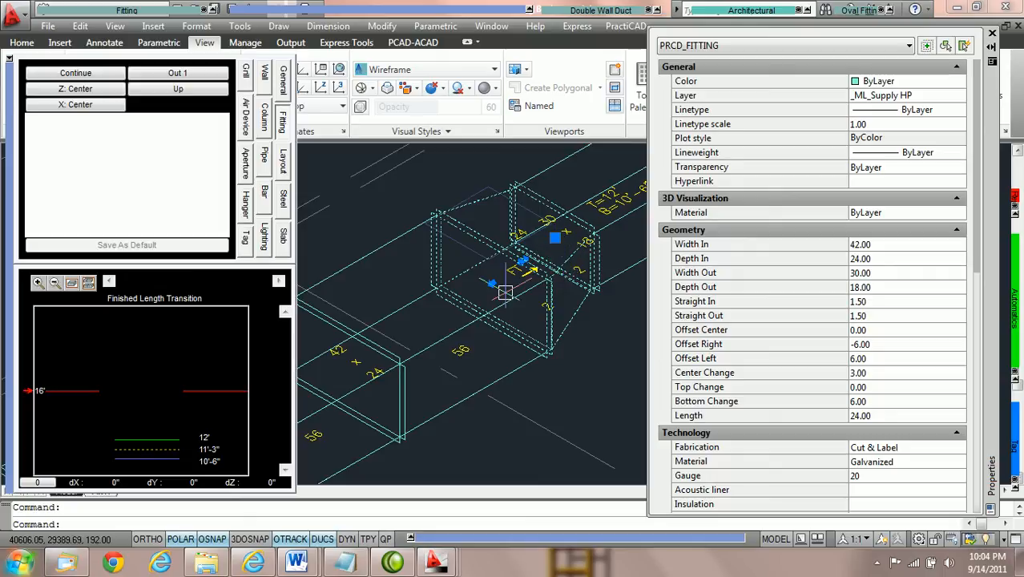
pyautogui.scroll(-2, 500, 318)
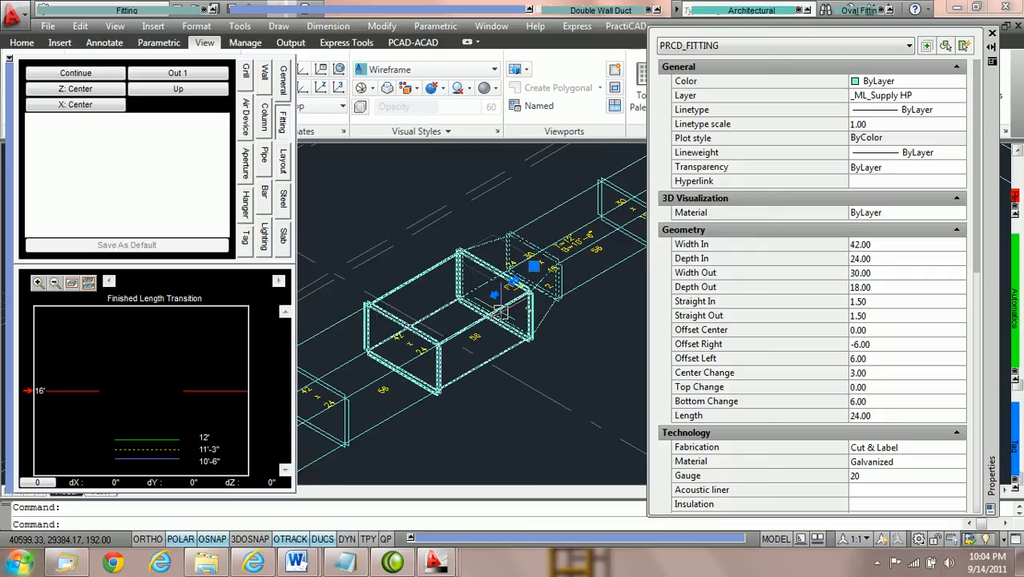
pyautogui.moveTo(507, 317); pyautogui.dragTo(567, 269, button='middle')
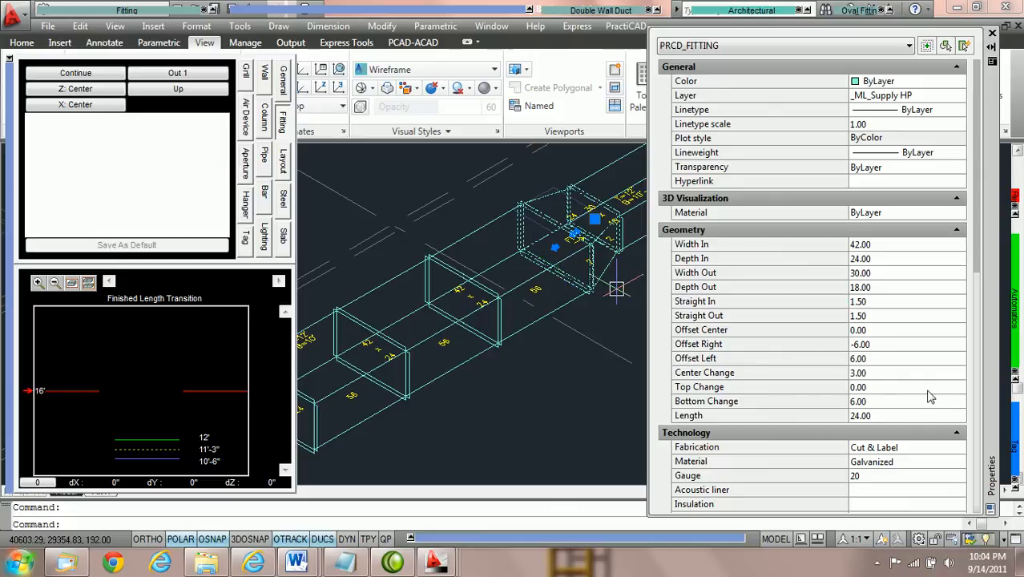
pyautogui.click(882, 387)
pyautogui.write('12')
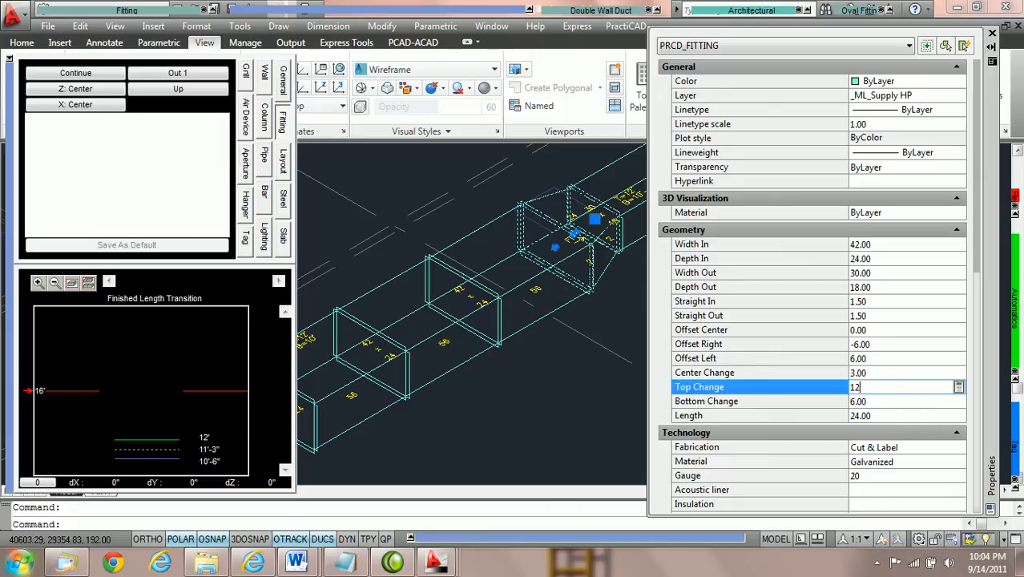
pyautogui.press('Tab')
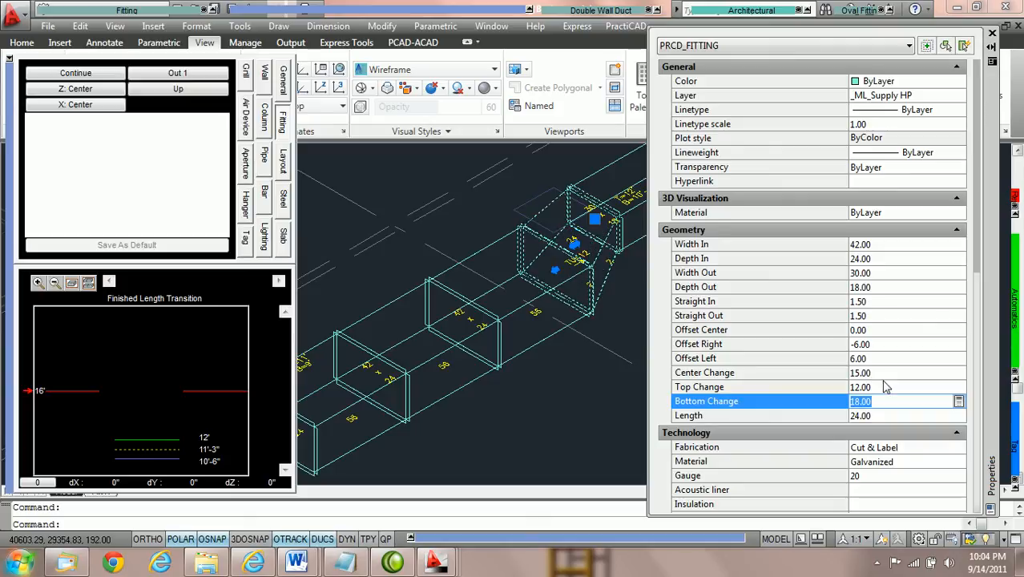
# Step: Set the transition's Top Change to -12 with the Out 1 end as reference
pyautogui.click(887, 387)
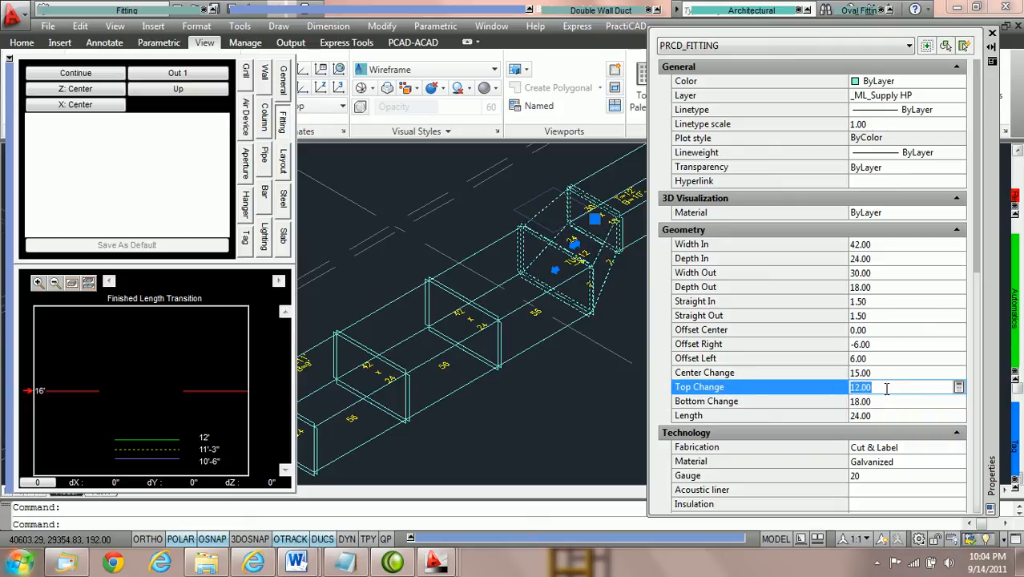
pyautogui.write('-12')
pyautogui.press('Tab')
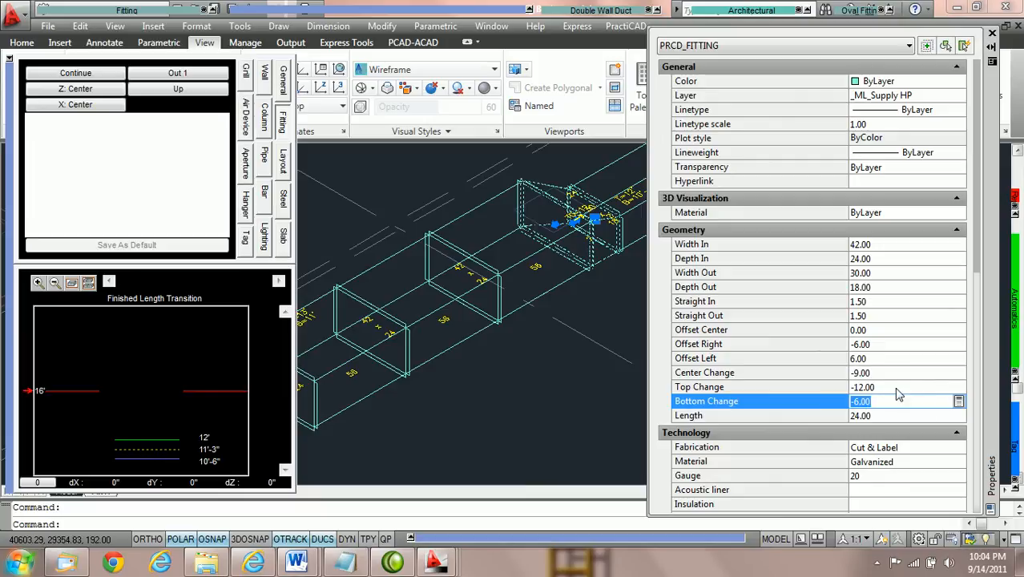
# Step: Set the transition's Top Change to 0 and switch its reference end back to In
pyautogui.click(896, 387)
pyautogui.write('0')
pyautogui.press('Tab')
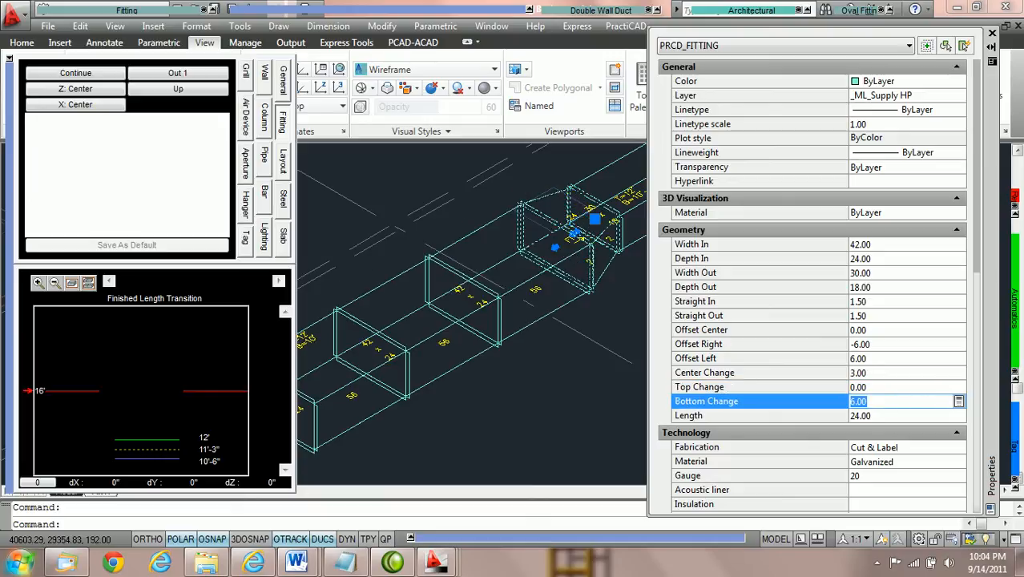
pyautogui.click(186, 74)
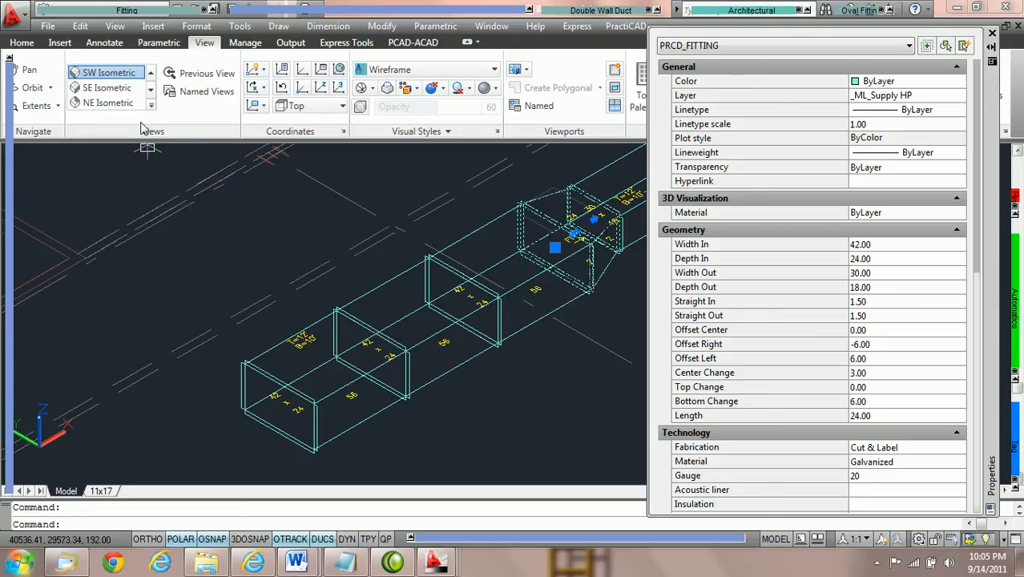
# Step: Switch the model to the Top view and bring the duct run up close
pyautogui.click(150, 73)
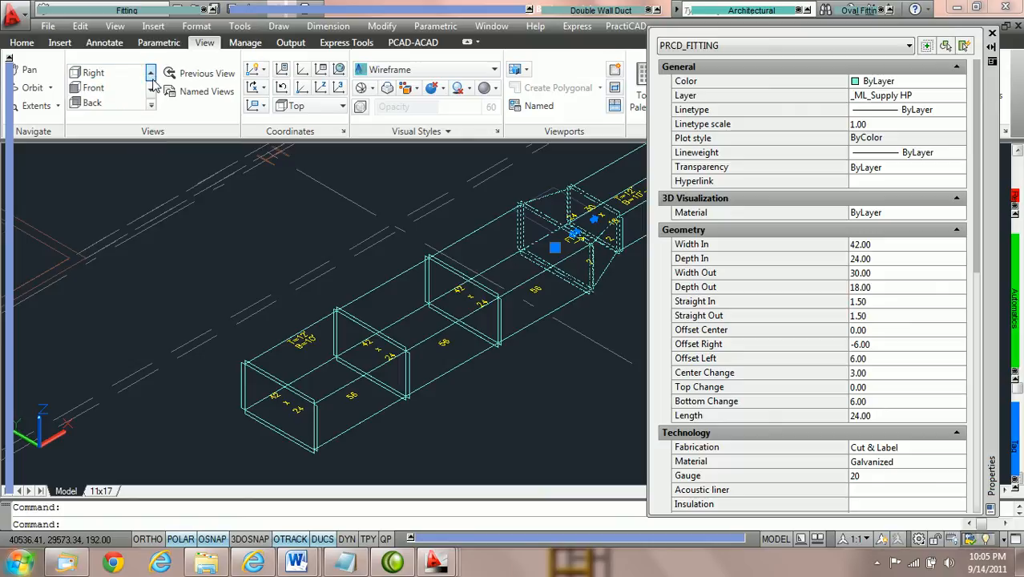
pyautogui.click(150, 73)
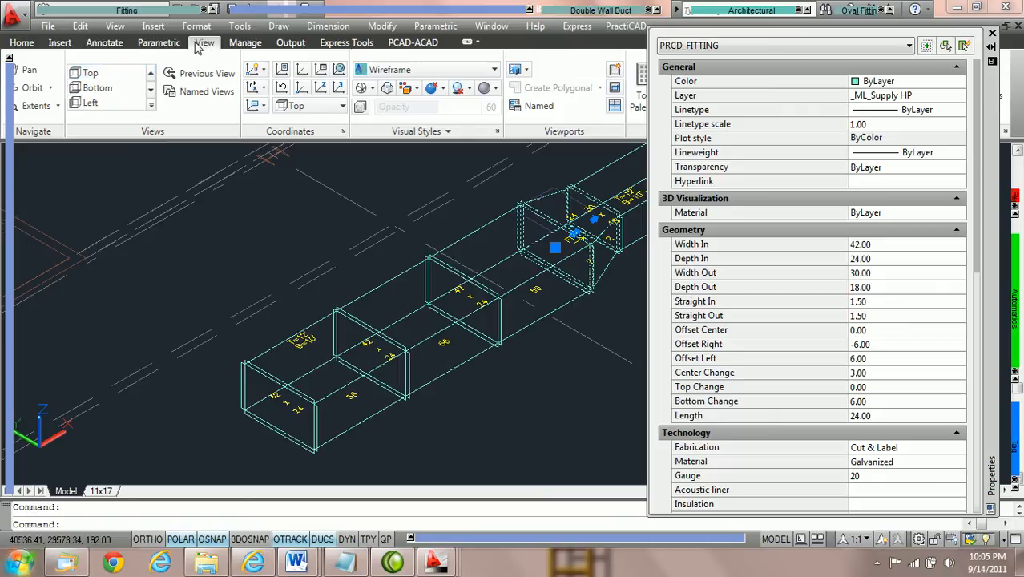
pyautogui.click(101, 73)
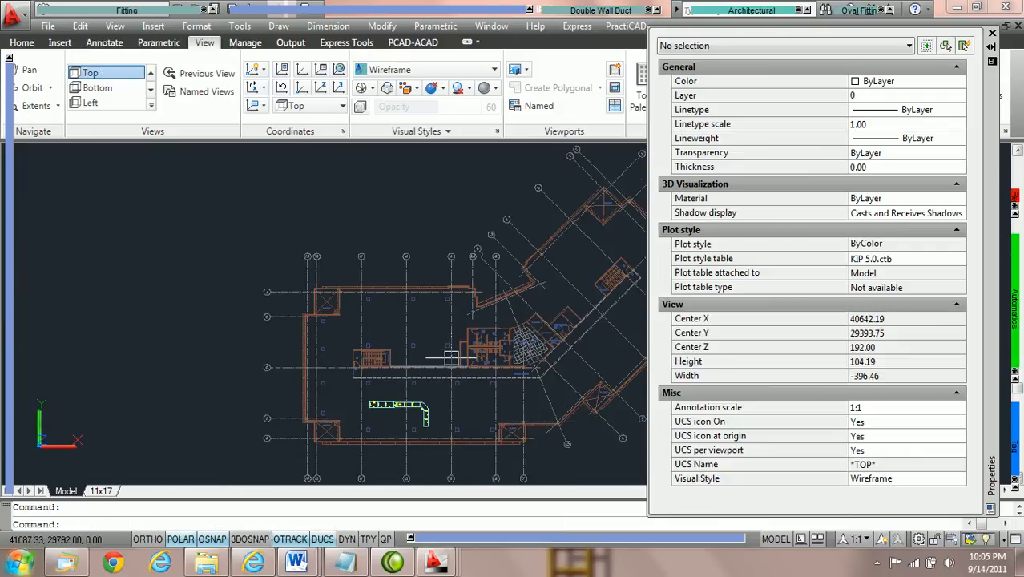
pyautogui.scroll(5, 417, 413)
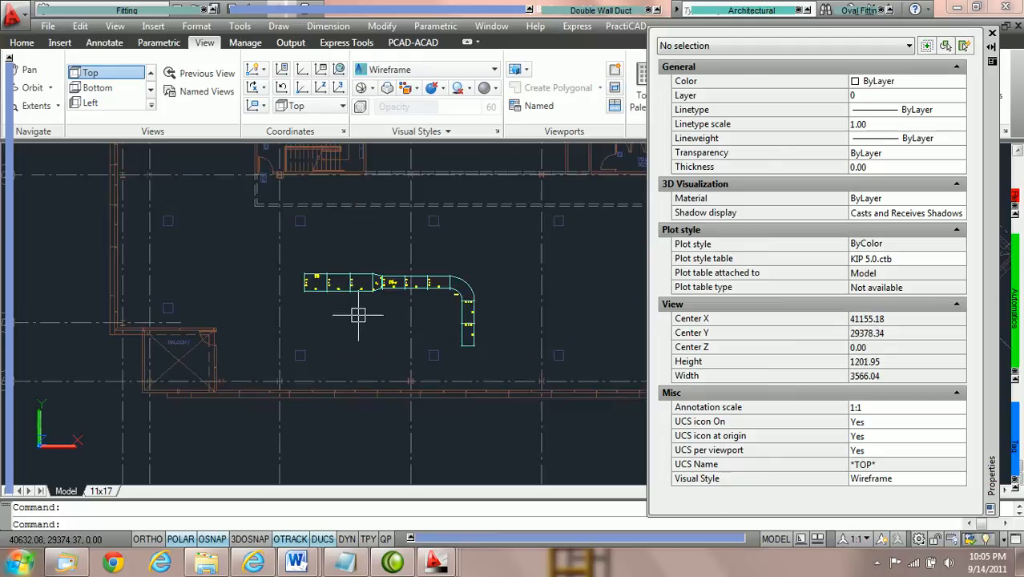
pyautogui.scroll(4, 358, 315)
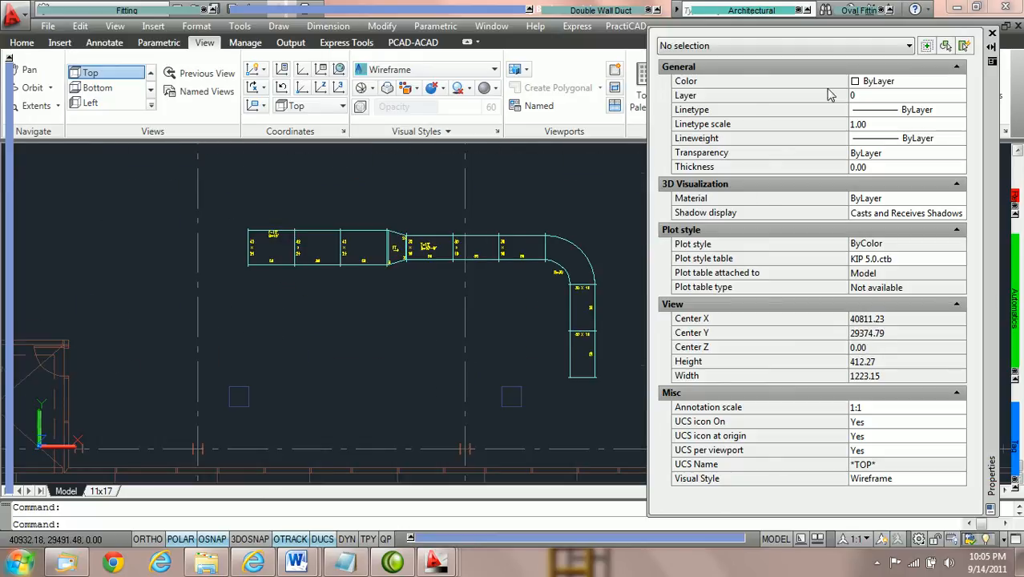
pyautogui.scroll(3, 410, 276)
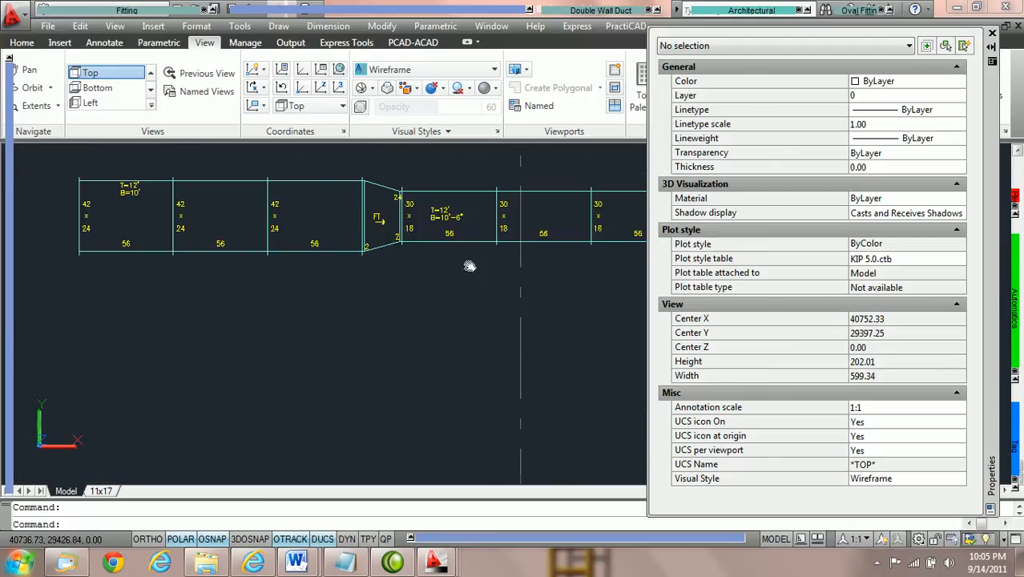
pyautogui.moveTo(480, 263); pyautogui.dragTo(406, 273, button='middle')
pyautogui.scroll(-4, 406, 273)
pyautogui.scroll(3, 406, 273)
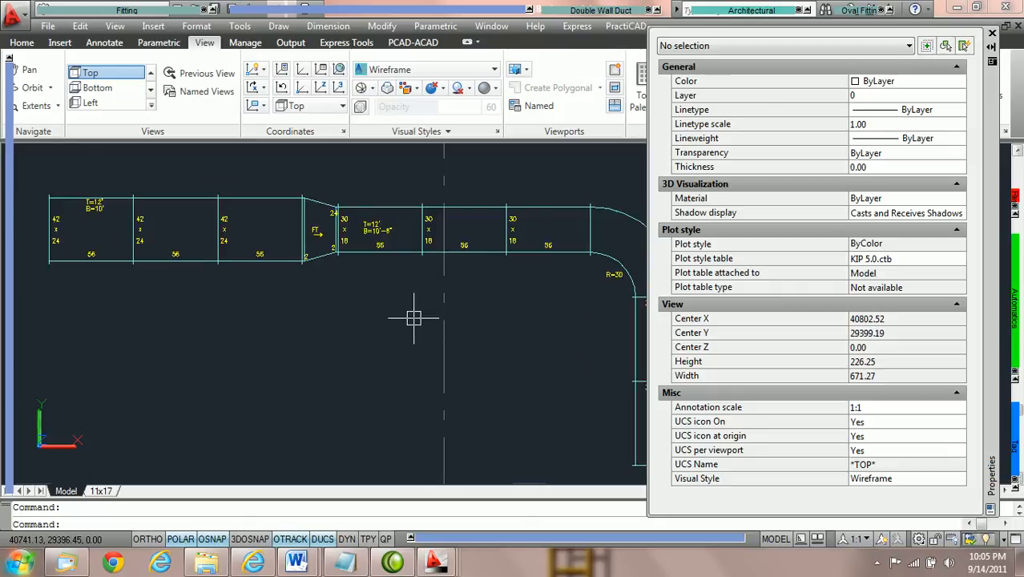
# Step: Set the Width In of the first 42 x 24 duct at the start of the run to 36, then deselect it
pyautogui.click(64, 198)
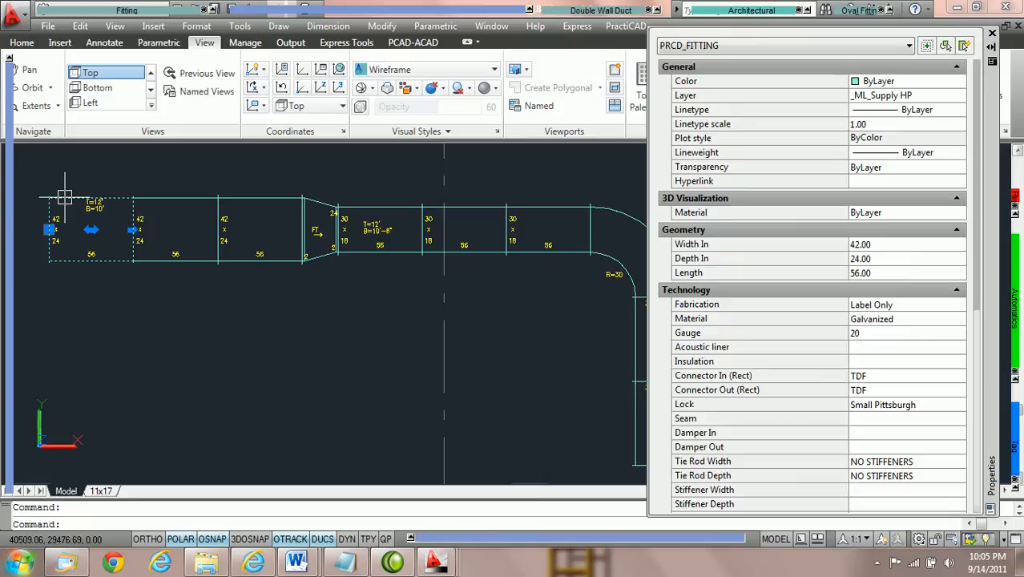
pyautogui.click(896, 245)
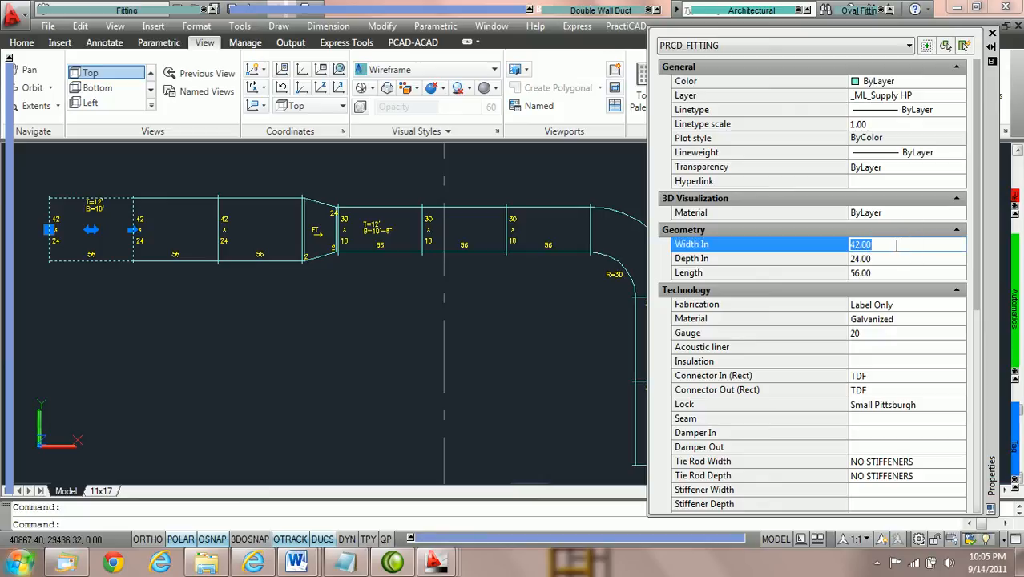
pyautogui.write('36')
pyautogui.press('Tab')
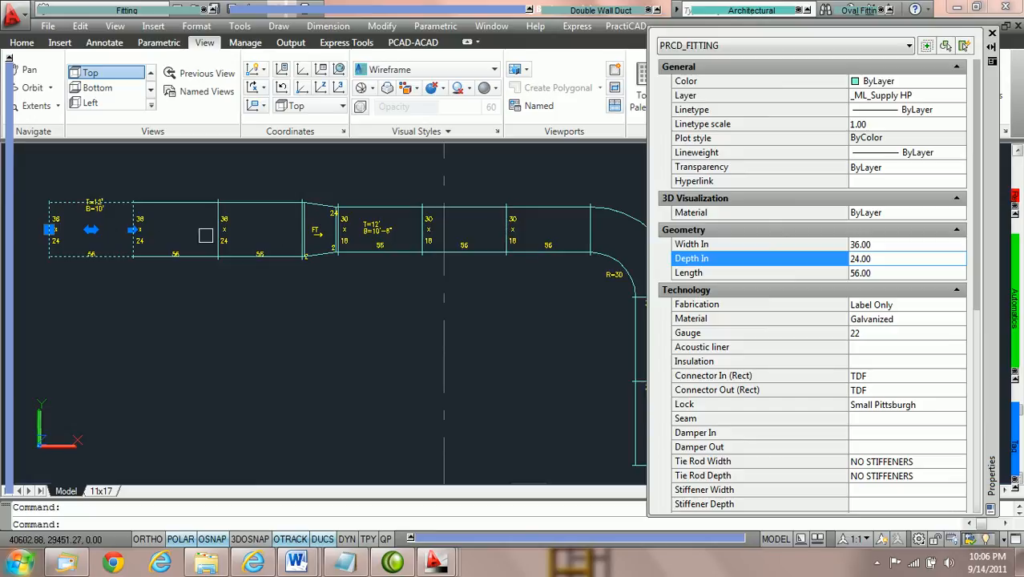
pyautogui.scroll(1, 304, 238)
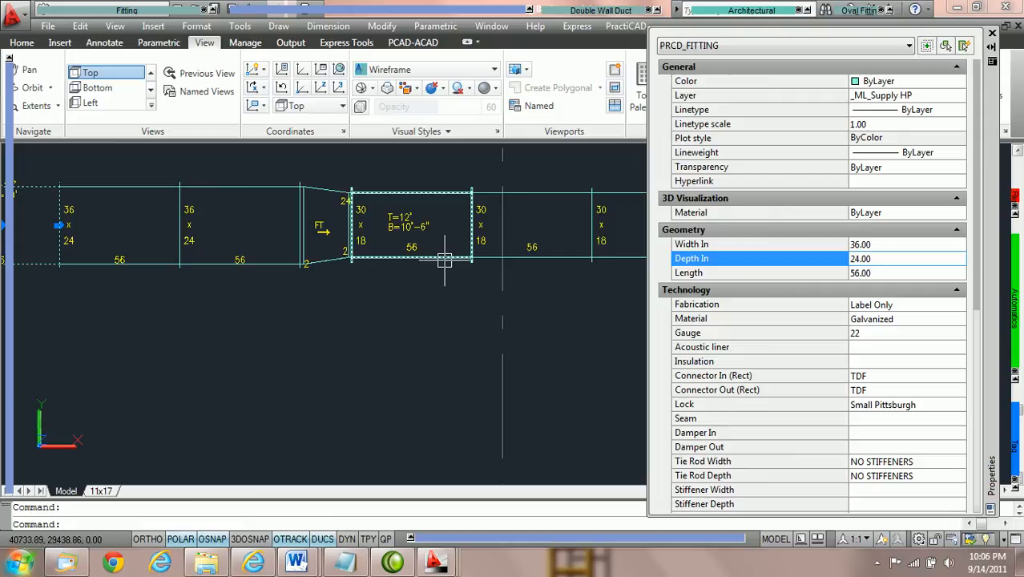
pyautogui.press('Escape')
# Step: Select the transition ahead of the 30 x 18 ducts and set its Width Out to 24
pyautogui.moveTo(468, 261); pyautogui.dragTo(261, 275, button='middle')
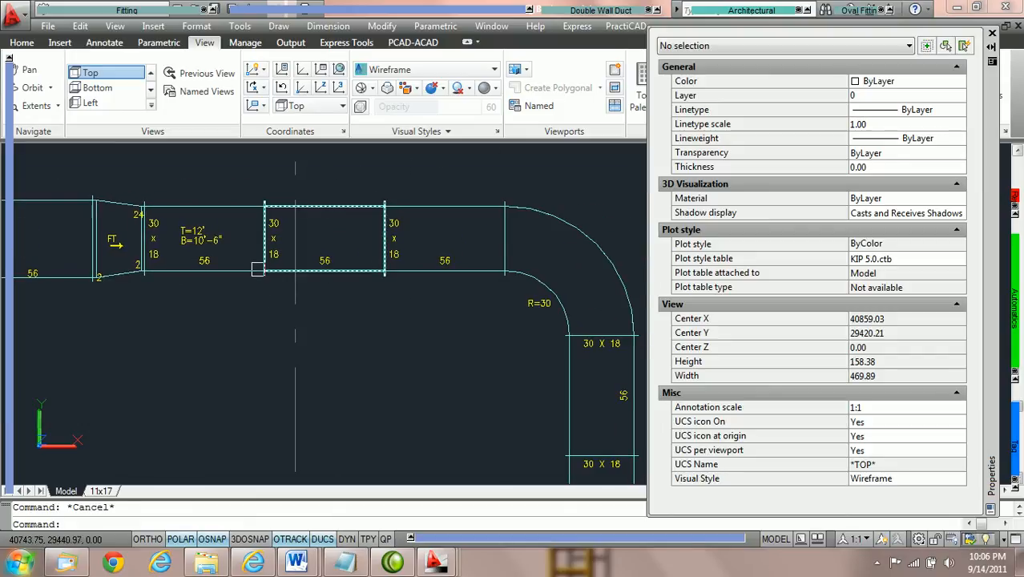
pyautogui.click(121, 199)
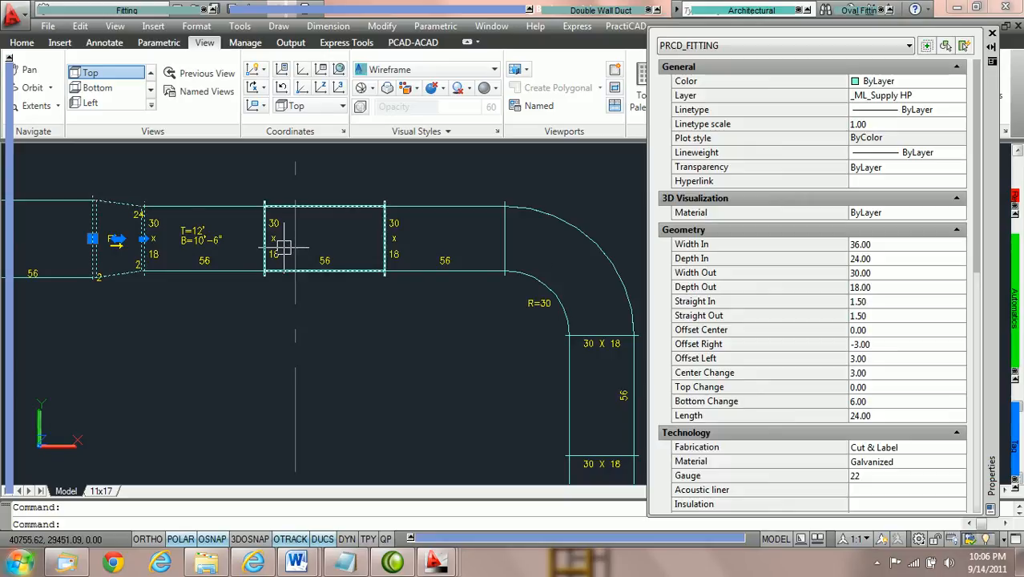
pyautogui.click(897, 273)
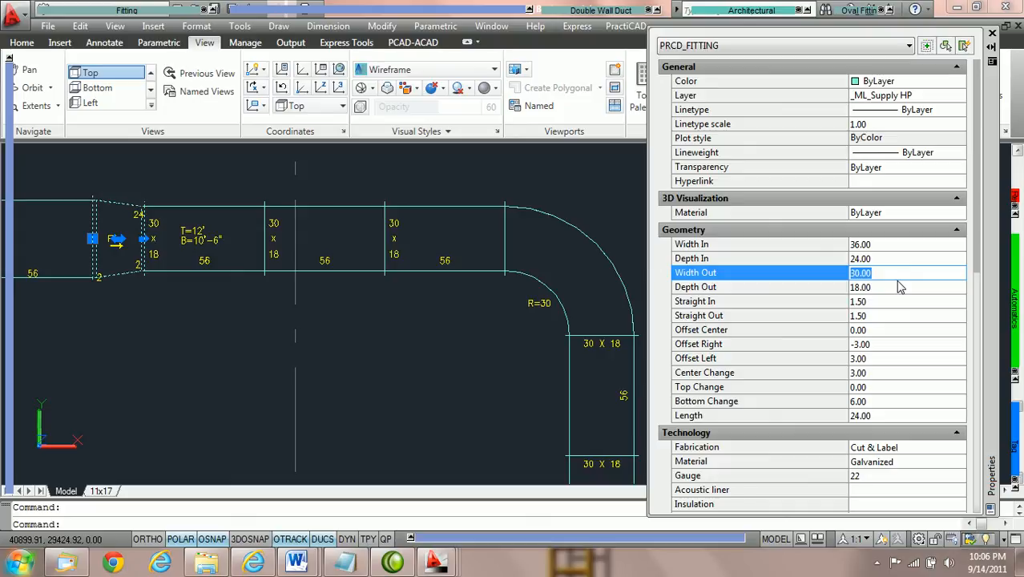
pyautogui.write('24')
pyautogui.click(899, 283)
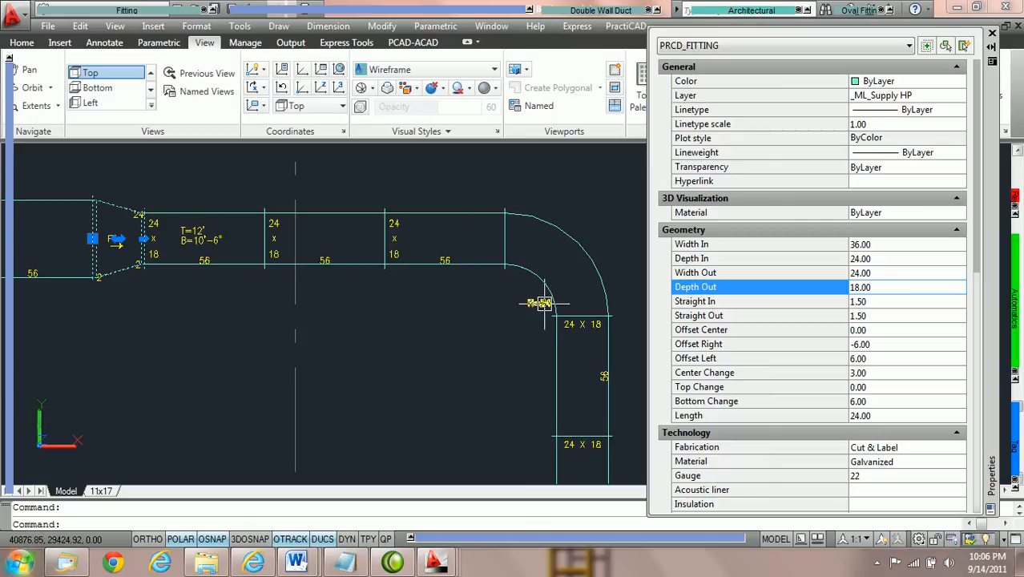
# Step: Check the resized ducts and elbow, then close the properties and clear the transition selection
pyautogui.moveTo(538, 308)
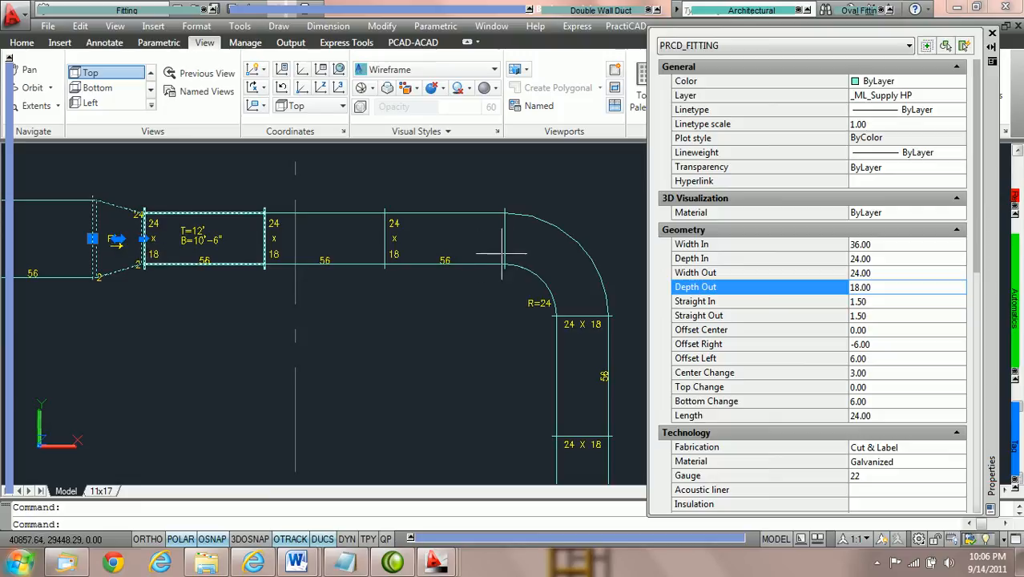
pyautogui.moveTo(503, 259)
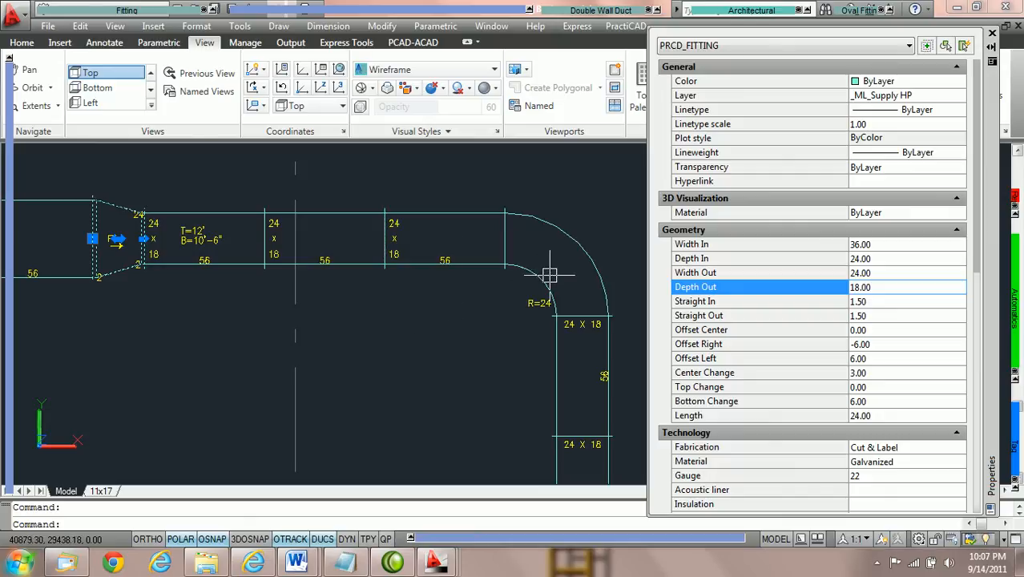
pyautogui.moveTo(435, 260)
pyautogui.mouseDown(button='middle')
pyautogui.moveTo(549, 252)
pyautogui.moveTo(533, 252)
pyautogui.mouseUp(button='middle')
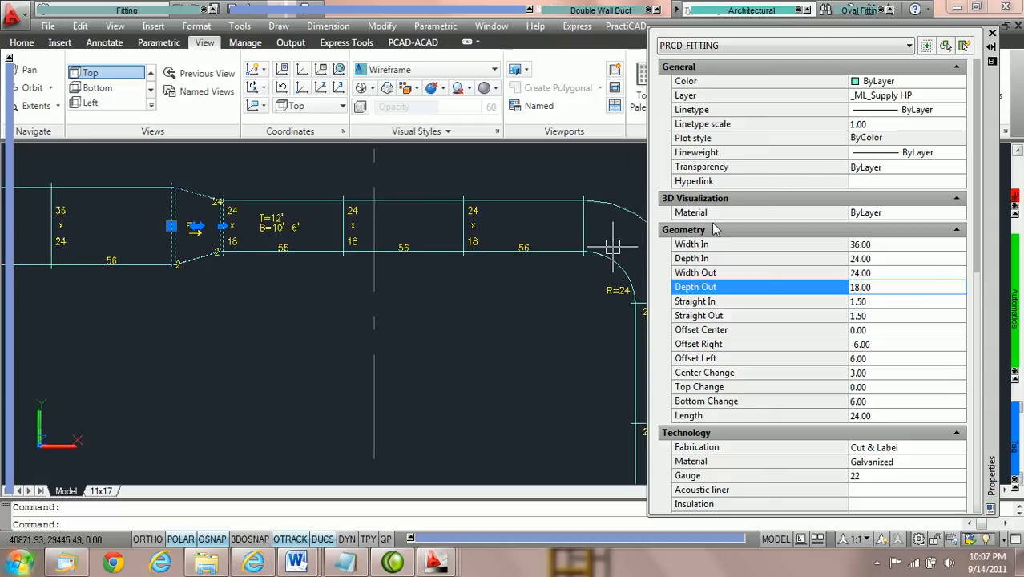
pyautogui.click(992, 35)
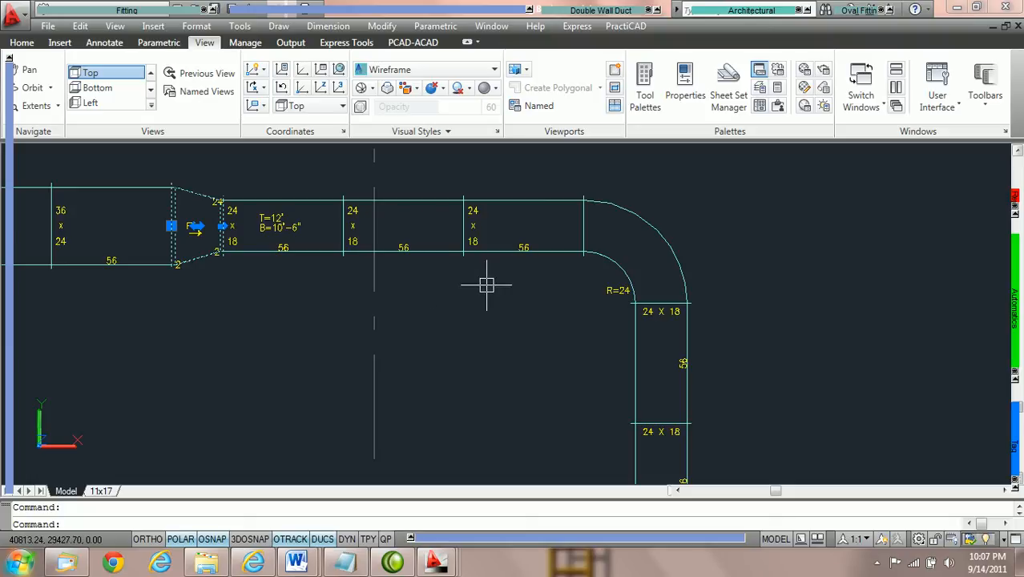
pyautogui.press('Escape')
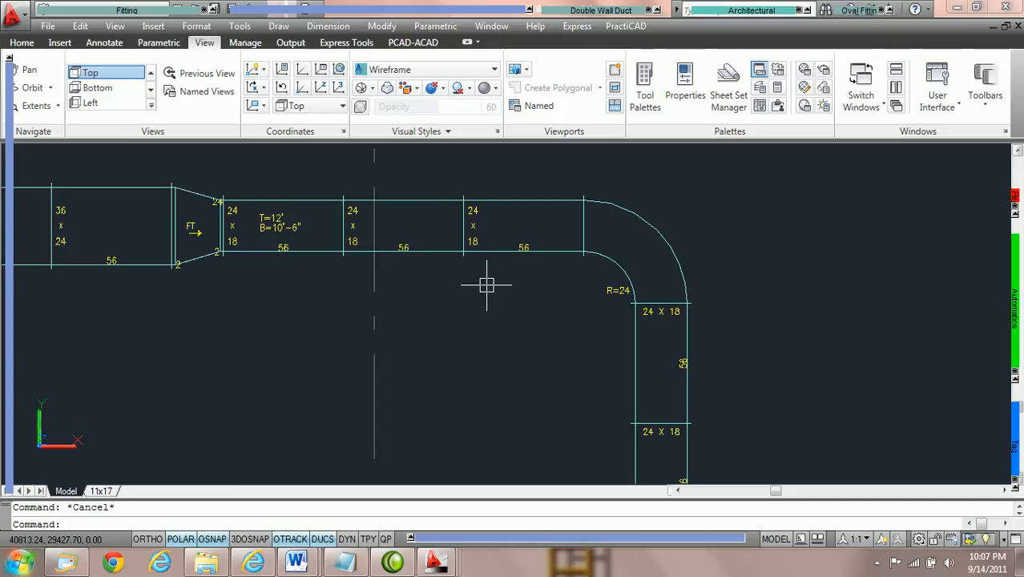
# Step: Open the PractiCAD library and show the general Ductwork settings
pyautogui.click(414, 43)
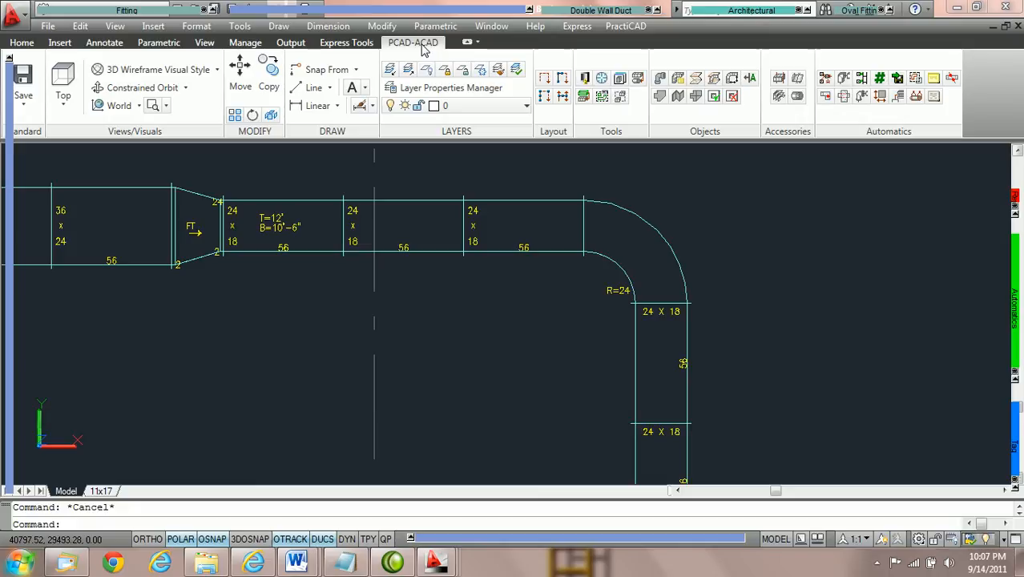
pyautogui.click(585, 80)
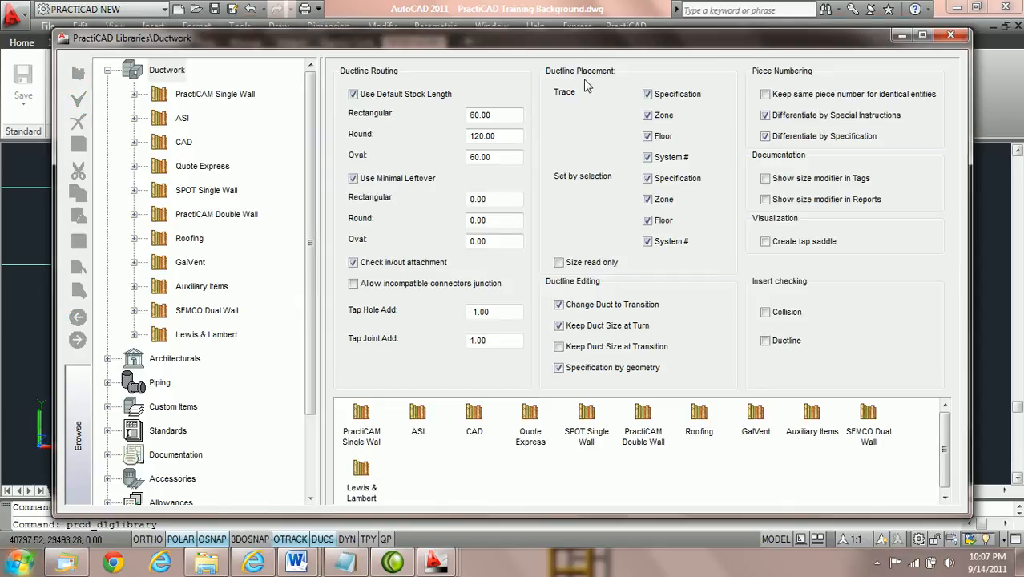
pyautogui.click(159, 71)
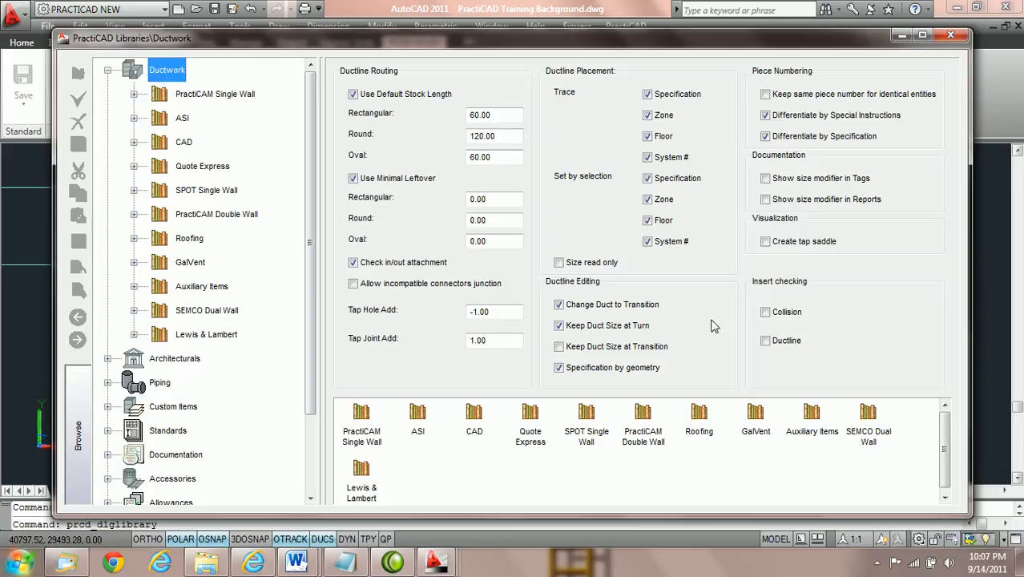
# Step: Enable Keep Duct Size at Transition, disable Keep Duct Size at Turn and Change Duct to Transition, and save the library settings before closing them
pyautogui.click(559, 348)
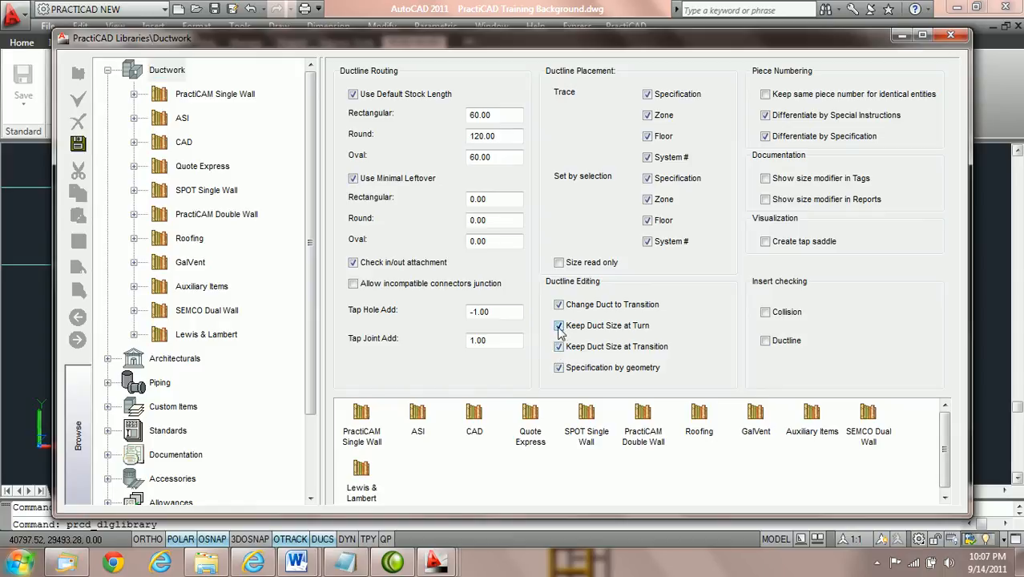
pyautogui.click(559, 327)
pyautogui.click(559, 307)
pyautogui.click(78, 144)
pyautogui.click(951, 34)
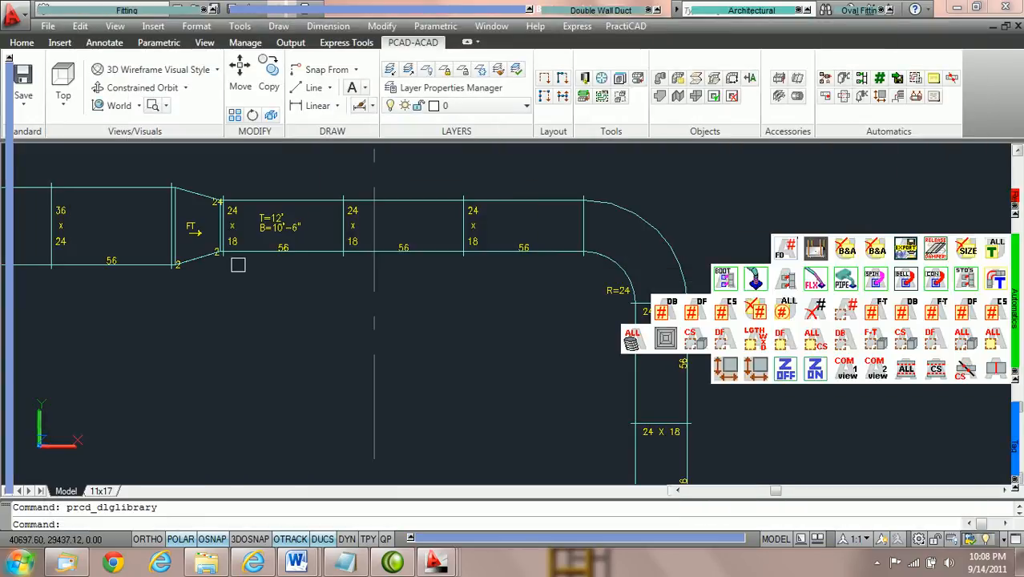
# Step: Open the properties of the middle 36 x 24 duct before the transition and set its Width In to 42
pyautogui.moveTo(239, 264); pyautogui.dragTo(553, 279, button='middle')
pyautogui.click(310, 198)
pyautogui.click(310, 198)
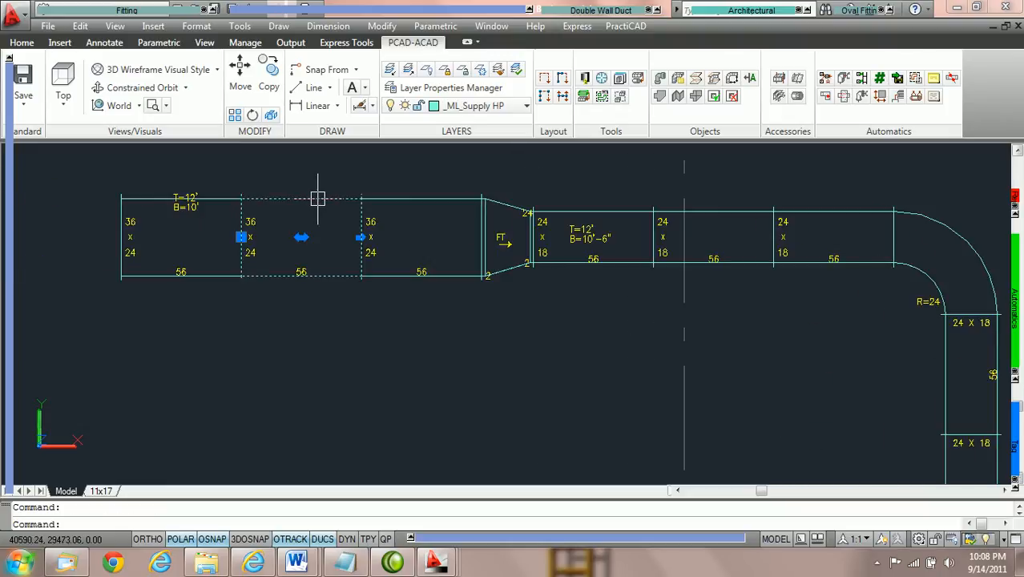
pyautogui.doubleClick(314, 198)
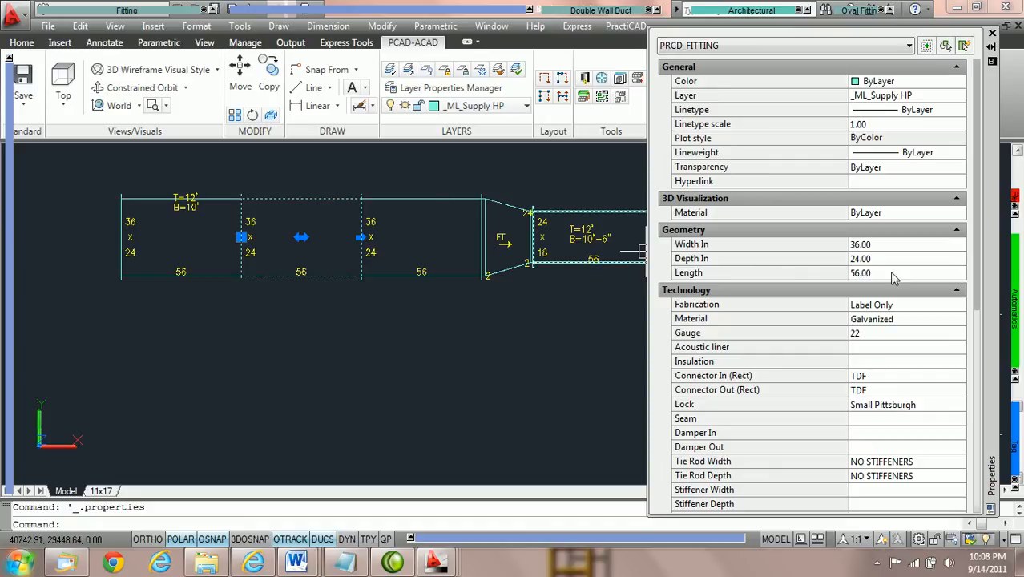
pyautogui.moveTo(629, 281); pyautogui.dragTo(558, 286, button='middle')
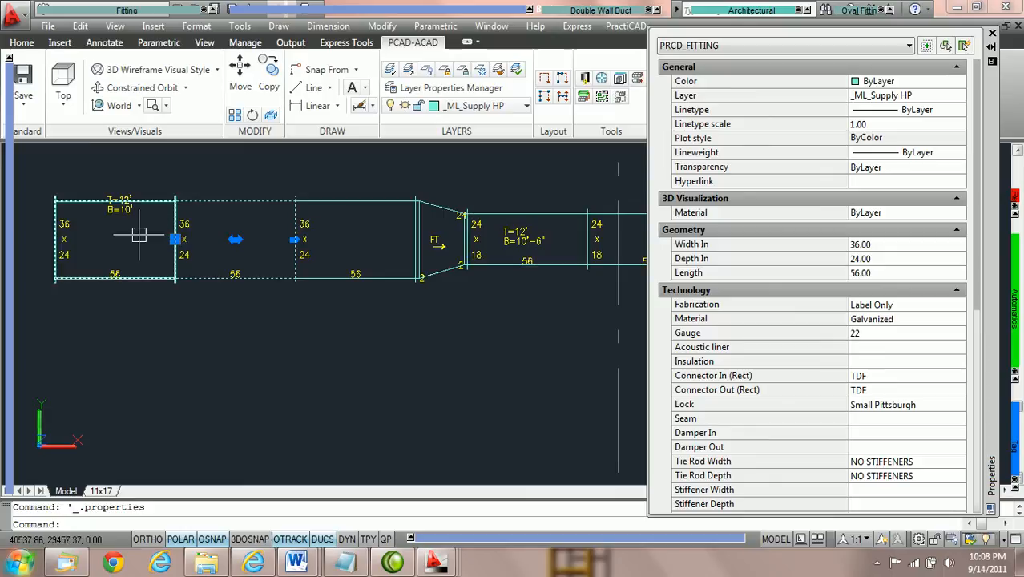
pyautogui.moveTo(139, 234)
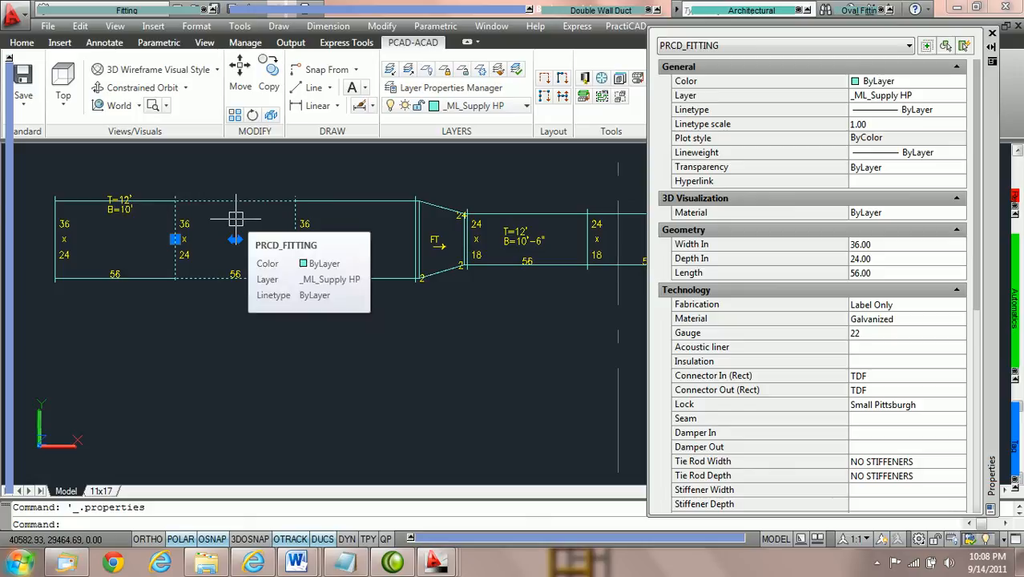
pyautogui.click(882, 244)
pyautogui.write('42')
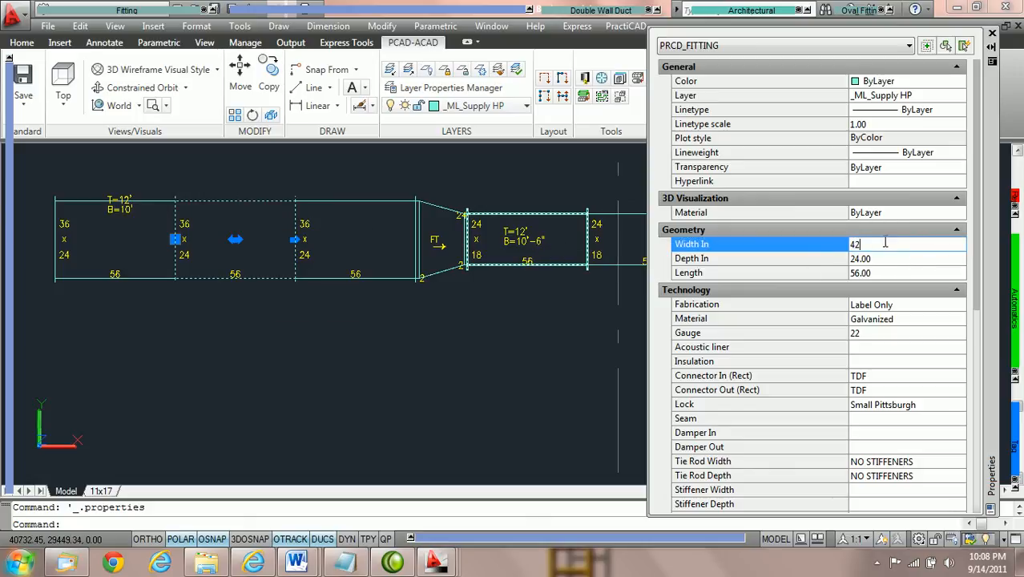
pyautogui.press('Tab')
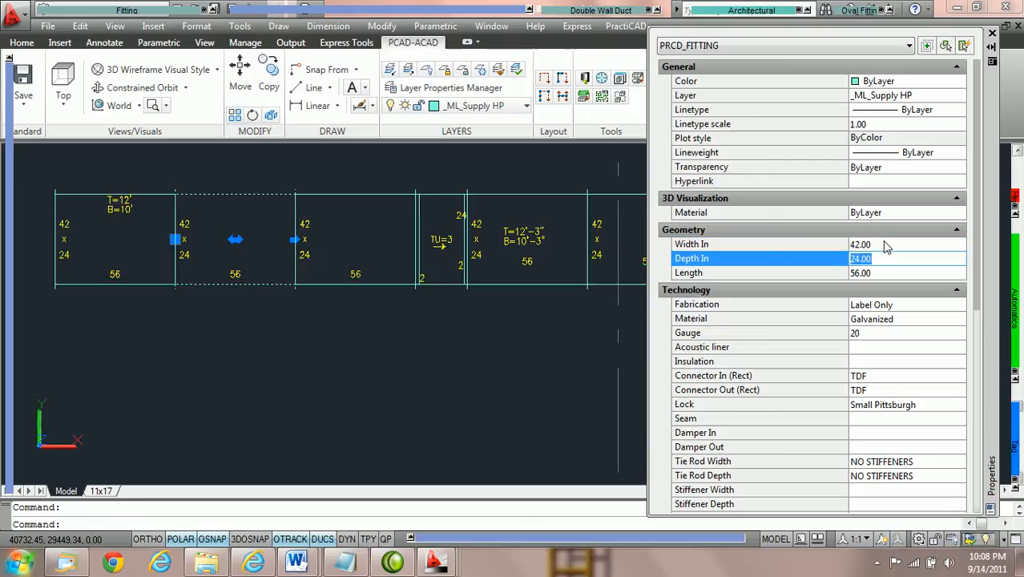
# Step: Examine how the width change carries through the transition, the downstream ducts and the elbow, and deselect the duct
pyautogui.moveTo(467, 233); pyautogui.dragTo(243, 234, button='middle')
pyautogui.moveTo(458, 236); pyautogui.dragTo(294, 221, button='middle')
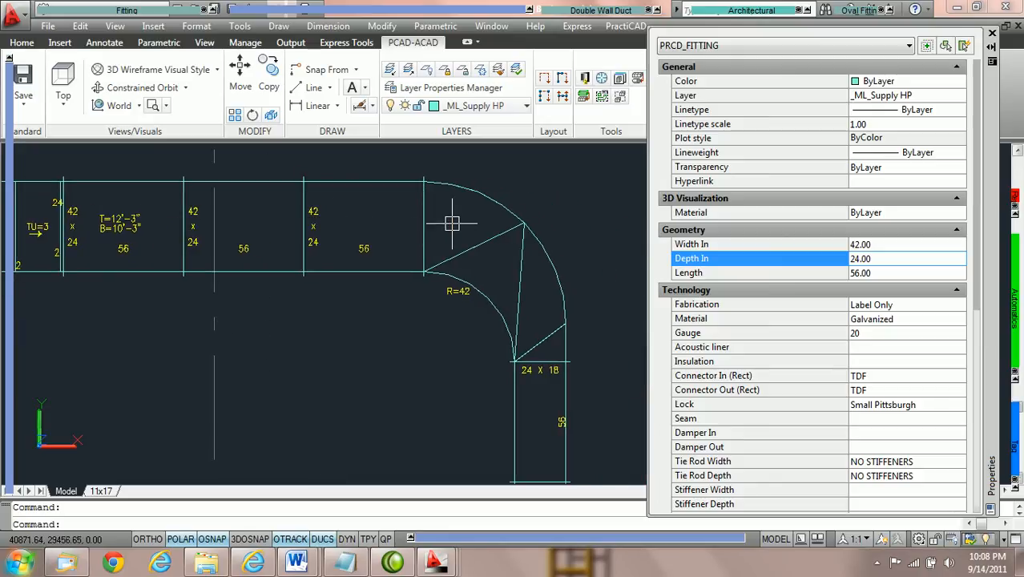
pyautogui.moveTo(463, 237)
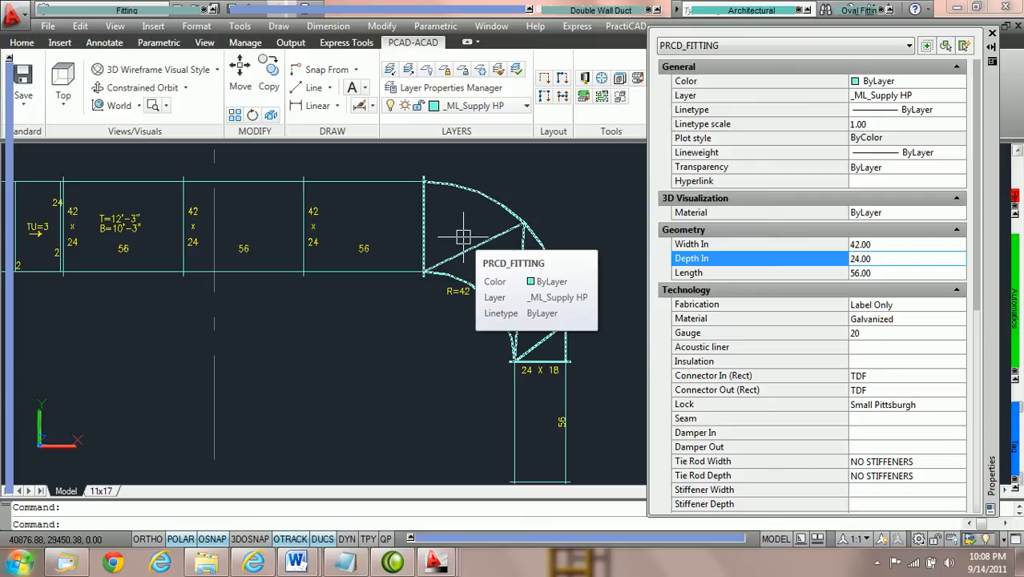
pyautogui.scroll(-2, 463, 237)
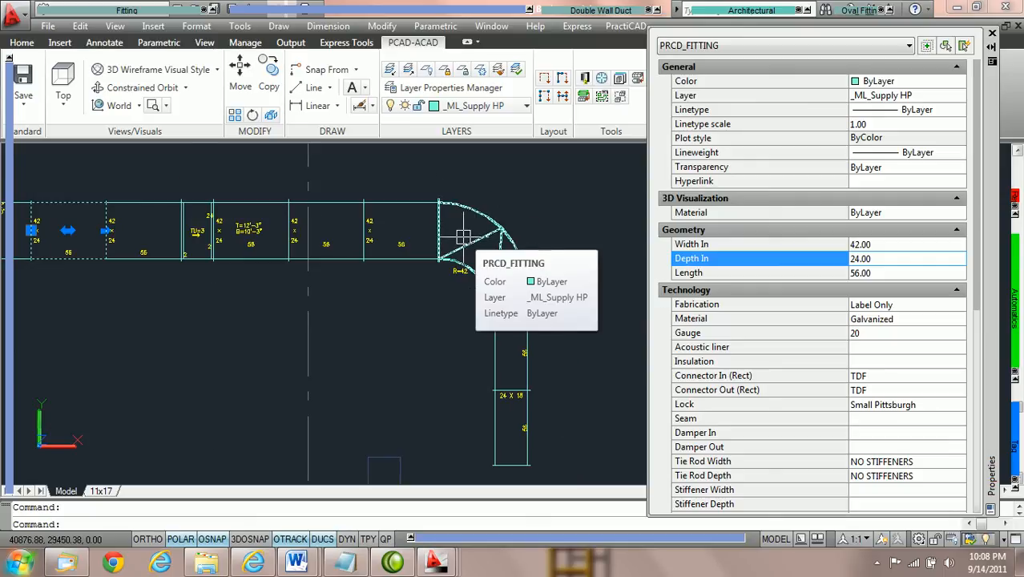
pyautogui.moveTo(416, 271); pyautogui.dragTo(599, 277, button='middle')
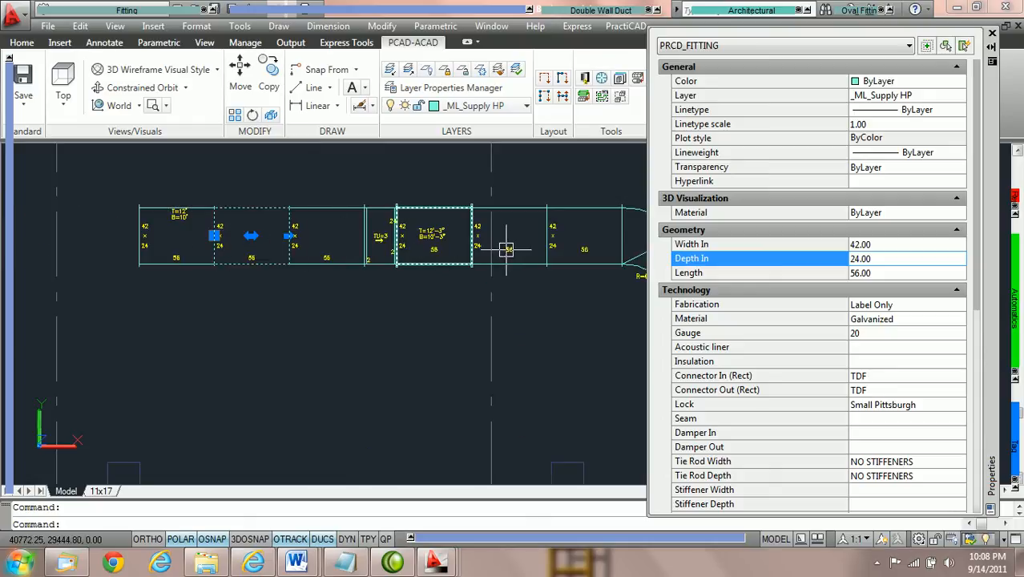
pyautogui.moveTo(505, 250); pyautogui.dragTo(403, 235, button='middle')
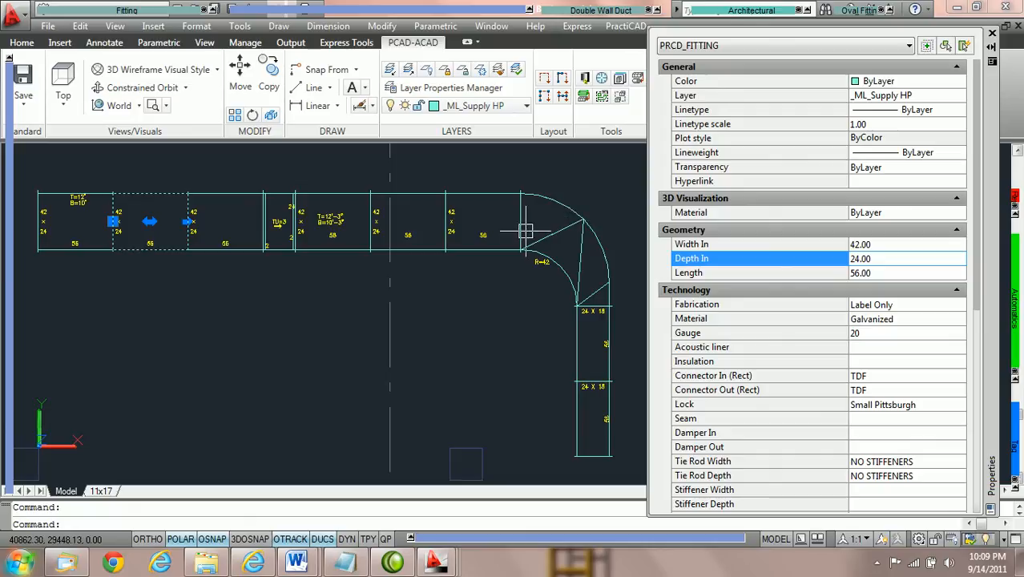
pyautogui.moveTo(521, 232)
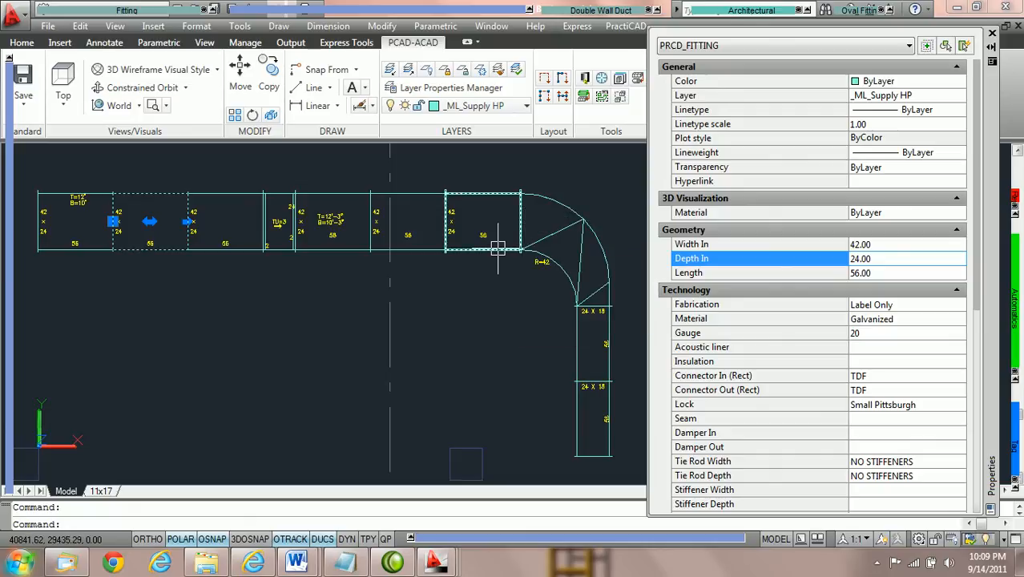
pyautogui.moveTo(498, 249)
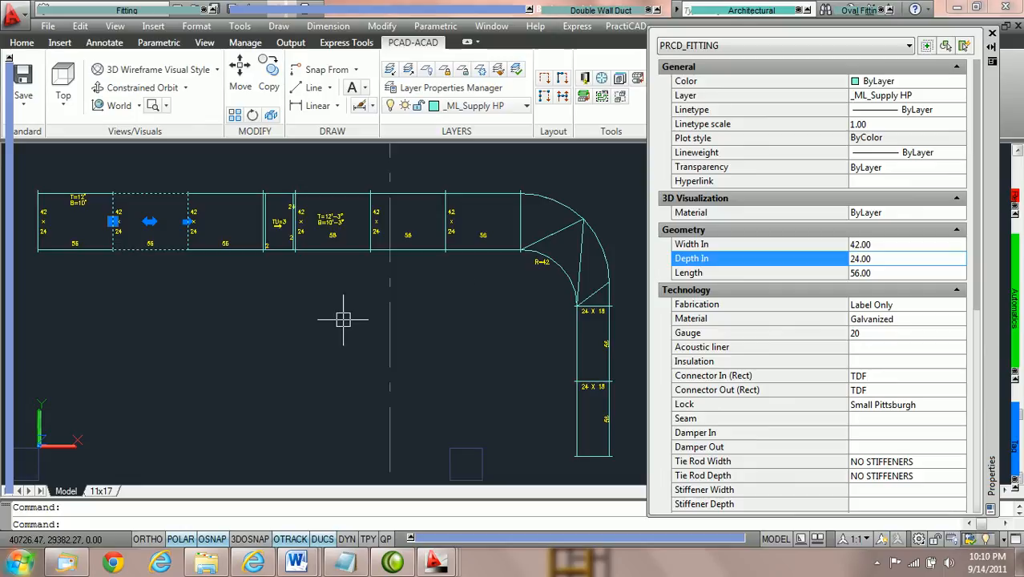
pyautogui.click(193, 205)
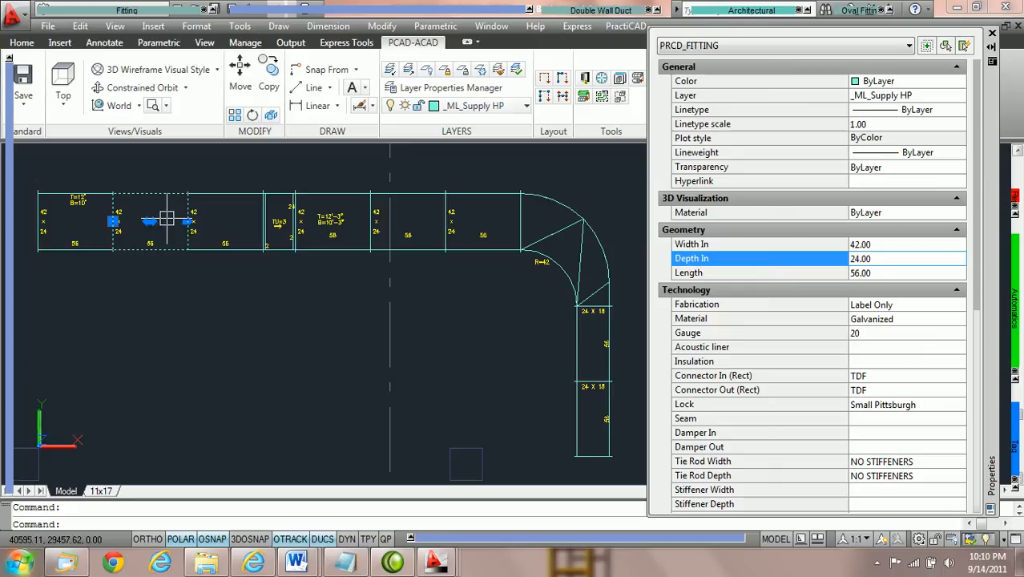
pyautogui.press('Escape')
# Step: Set the Width Out of the transition to 24, check the ducts and elbow downstream, and deselect it
pyautogui.scroll(3, 306, 233)
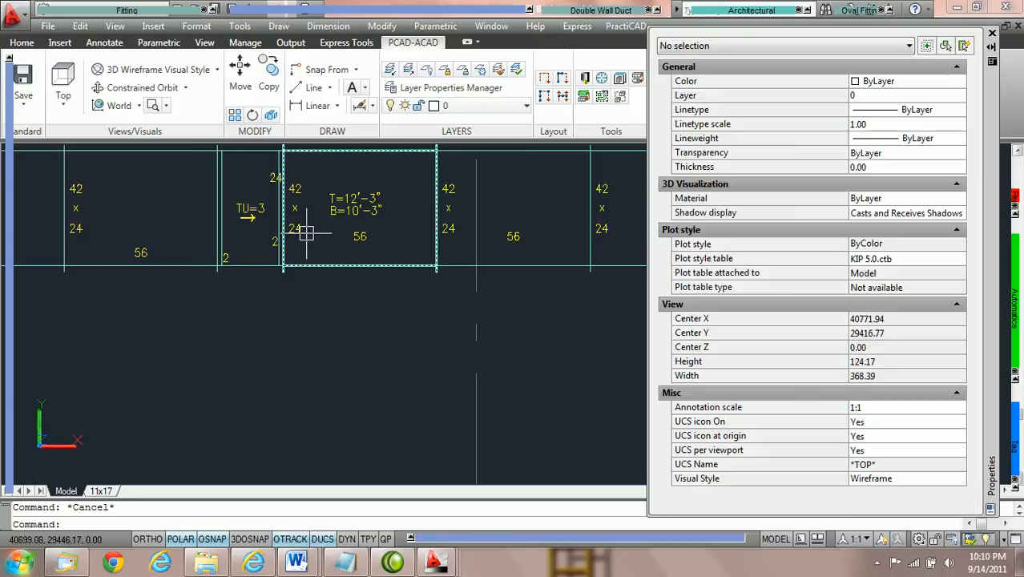
pyautogui.moveTo(343, 201)
pyautogui.mouseDown(button='middle')
pyautogui.moveTo(335, 255)
pyautogui.moveTo(234, 264)
pyautogui.mouseUp(button='middle')
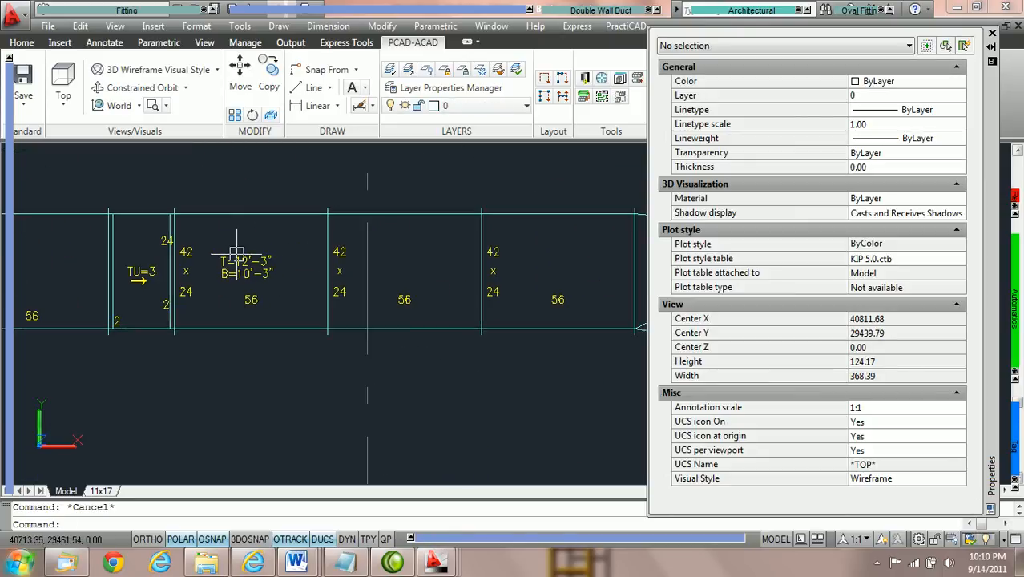
pyautogui.click(149, 215)
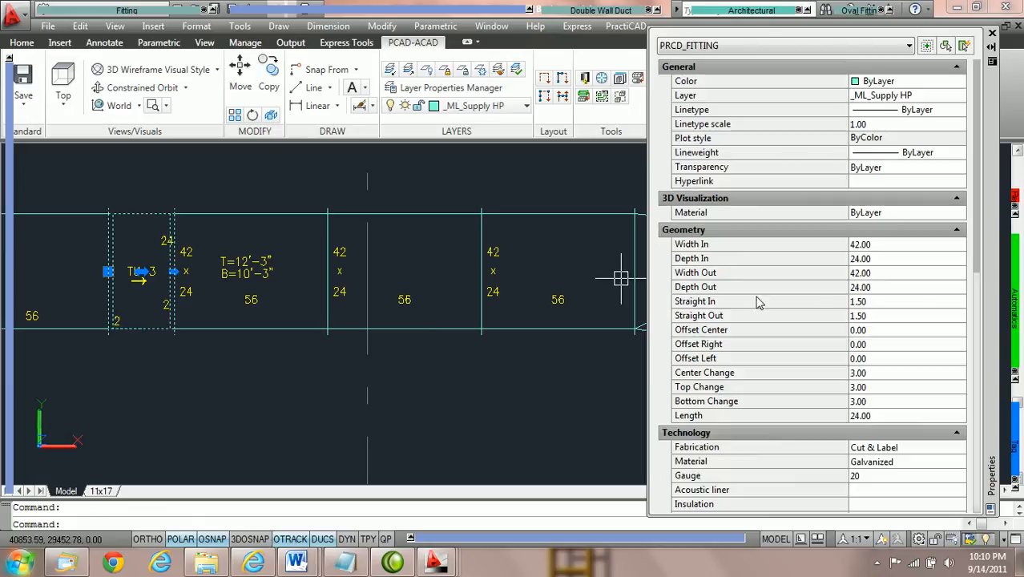
pyautogui.click(892, 272)
pyautogui.write('24')
pyautogui.press('Tab')
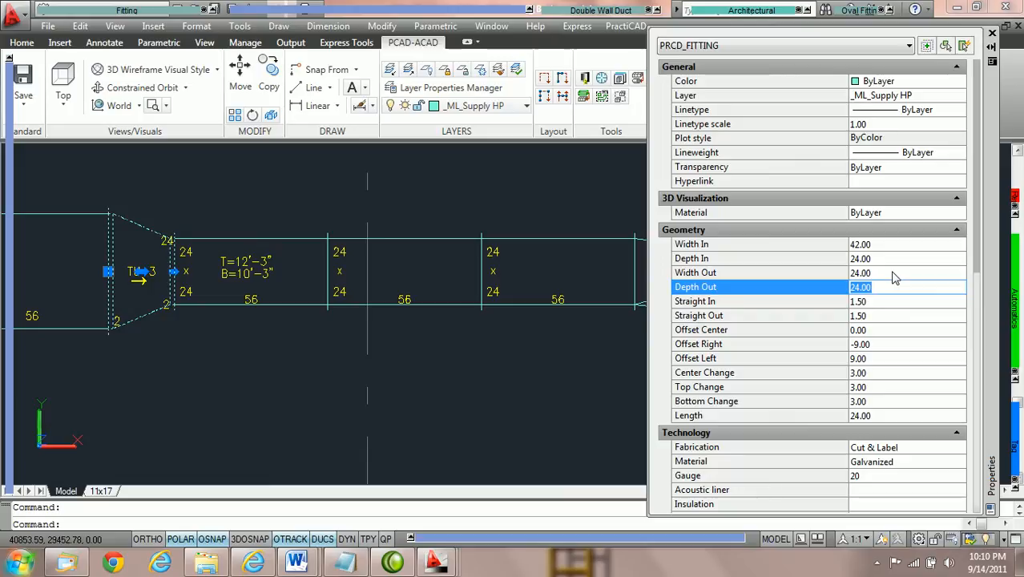
pyautogui.scroll(-2, 571, 338)
pyautogui.moveTo(529, 319); pyautogui.dragTo(392, 292, button='middle')
pyautogui.scroll(2, 208, 314)
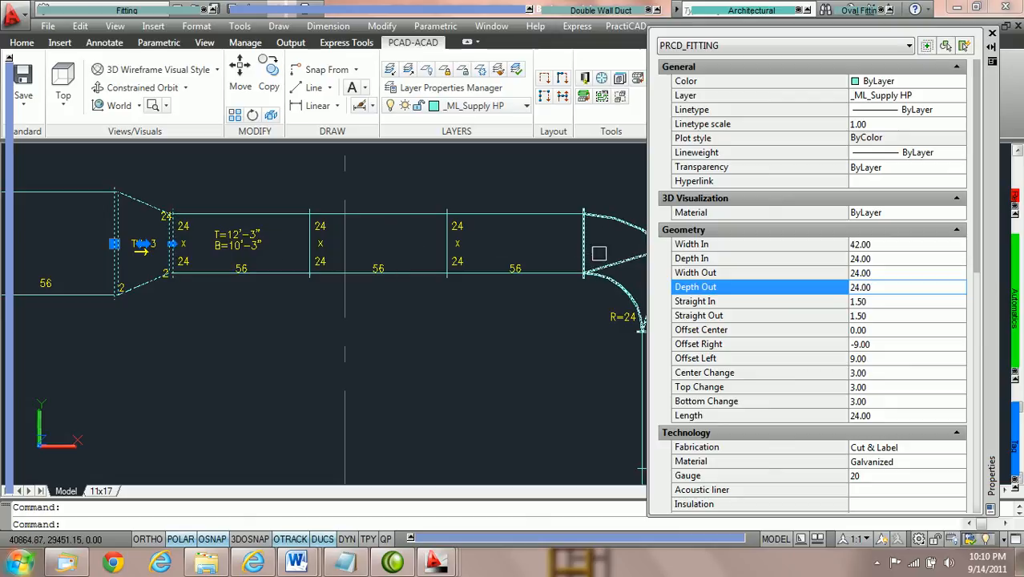
pyautogui.moveTo(595, 246)
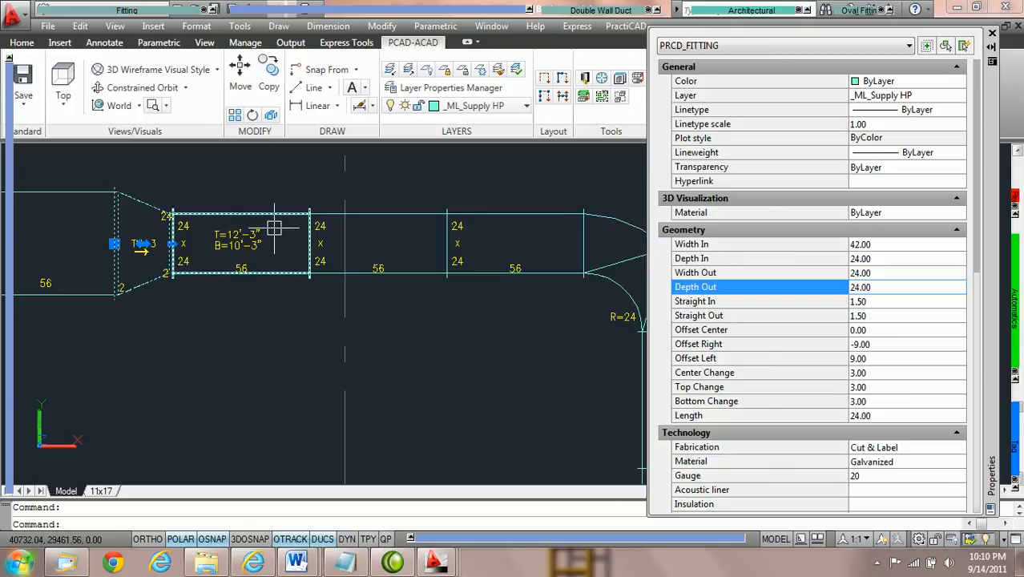
pyautogui.press('Escape')
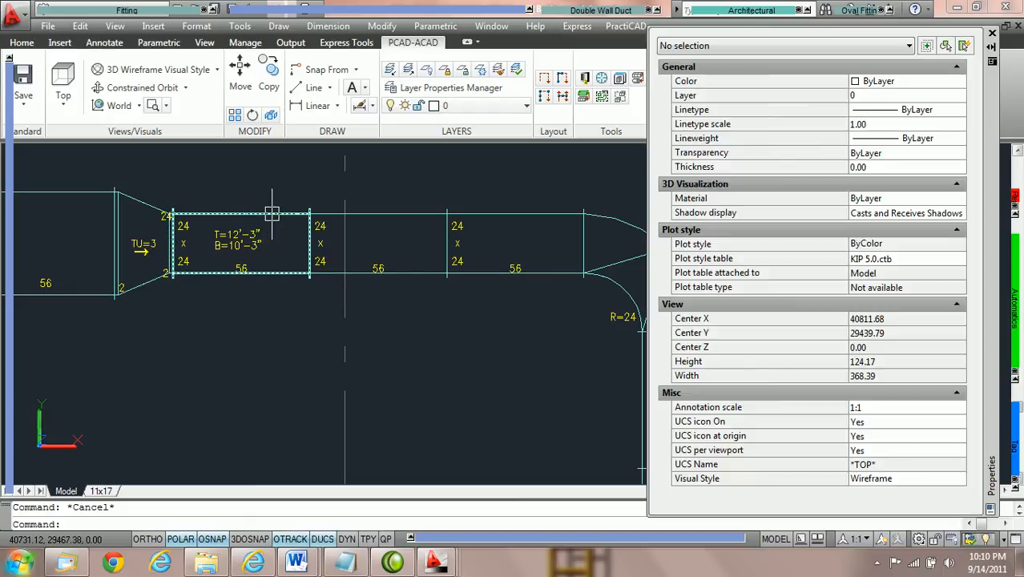
# Step: Set the Length of the first 24 x 24 duct after the transition to 24, deselect it and close the properties
pyautogui.click(272, 213)
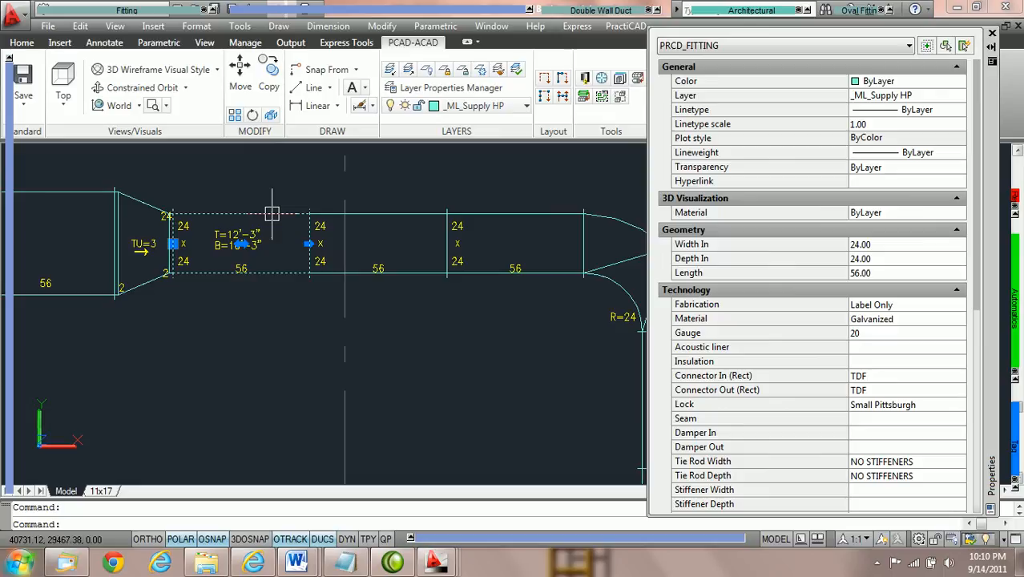
pyautogui.click(895, 273)
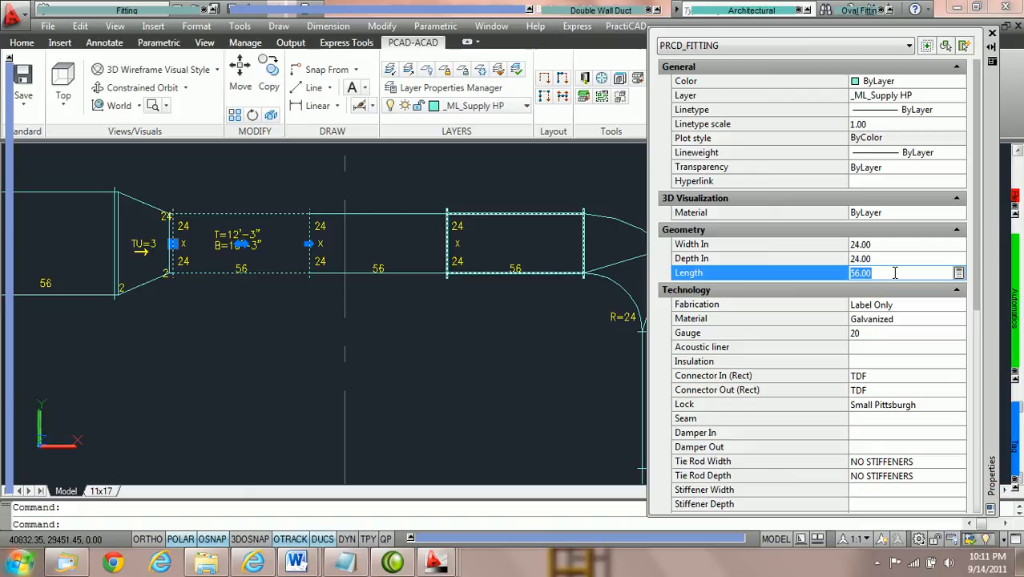
pyautogui.write('24')
pyautogui.press('Return')
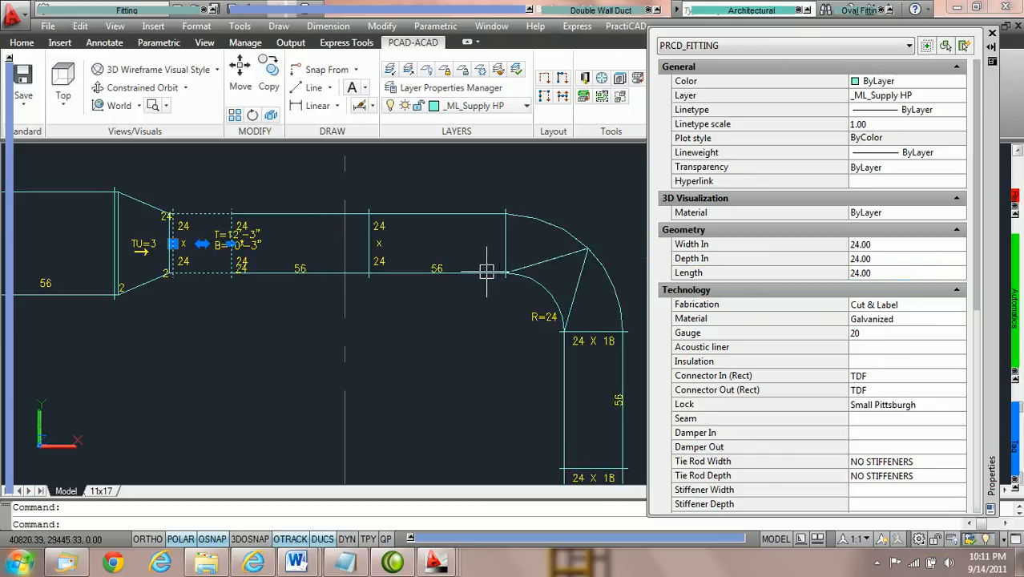
pyautogui.press('Escape')
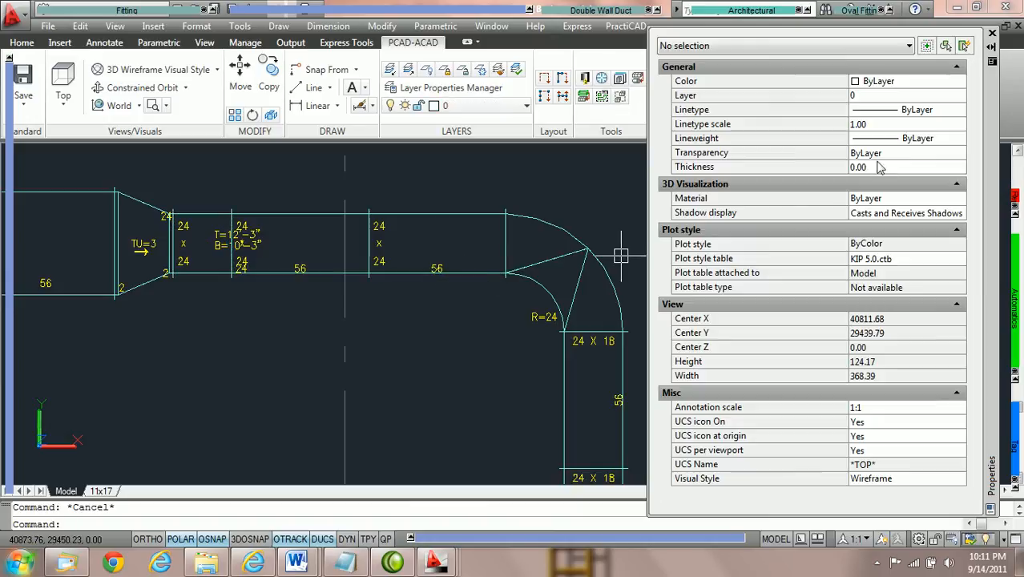
pyautogui.click(993, 33)
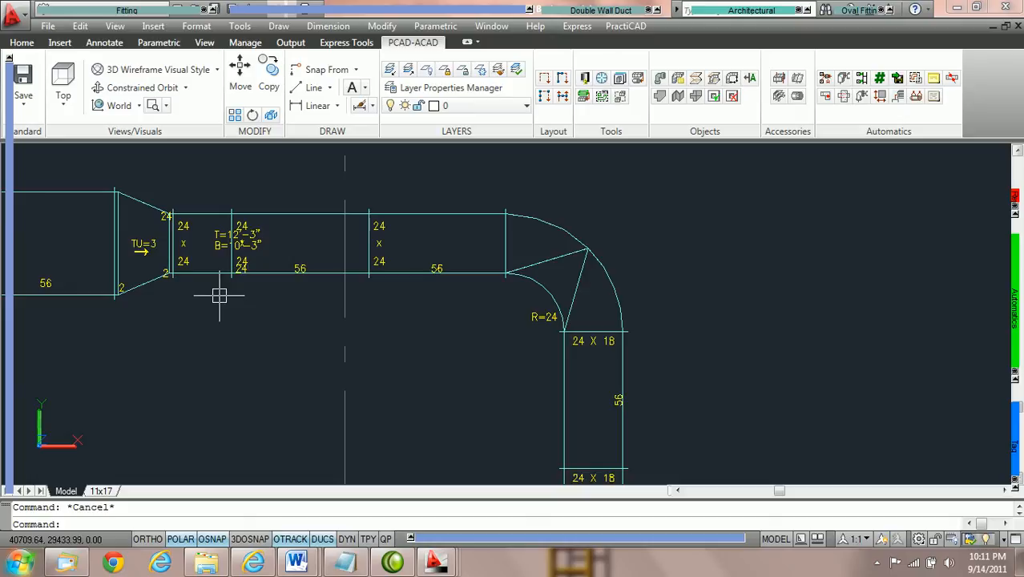
# Step: Select the entire duct run, clear its existing tags including the elevation labels, and retag the sizes and lengths
pyautogui.scroll(-2, 307, 311)
pyautogui.moveTo(299, 306); pyautogui.dragTo(434, 281, button='middle')
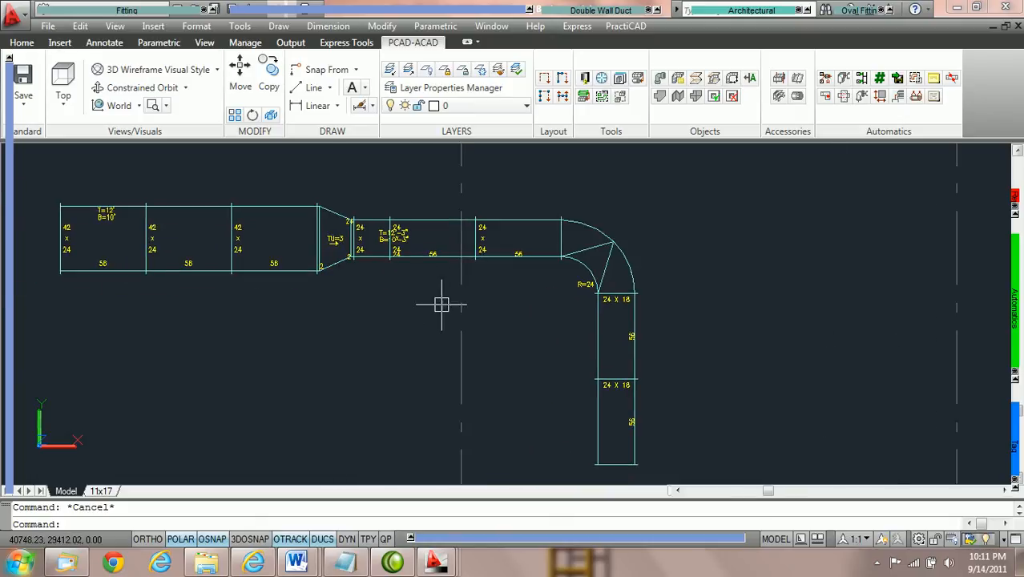
pyautogui.scroll(1, 422, 296)
pyautogui.scroll(-1, 437, 300)
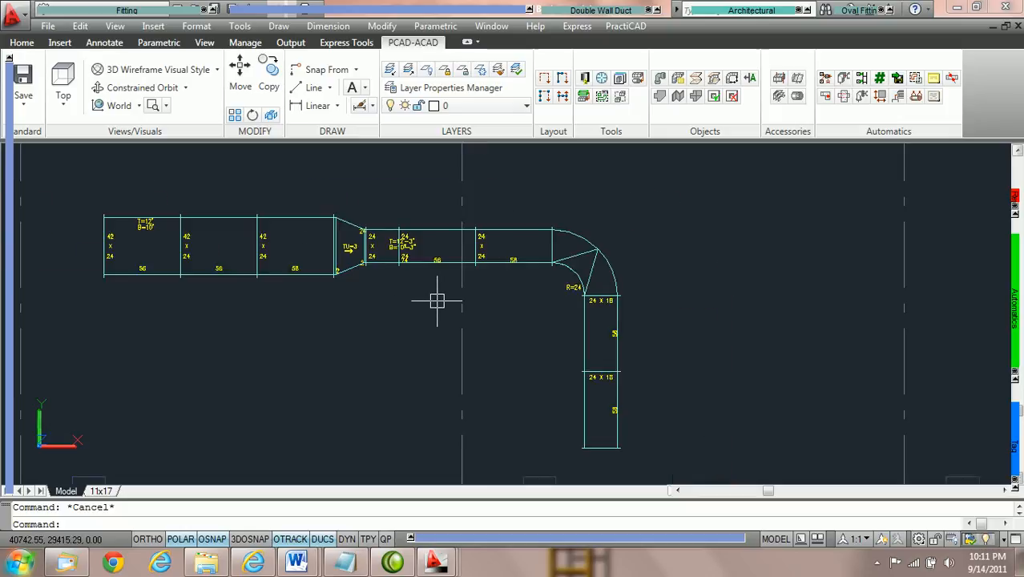
pyautogui.click(667, 438)
pyautogui.click(116, 191)
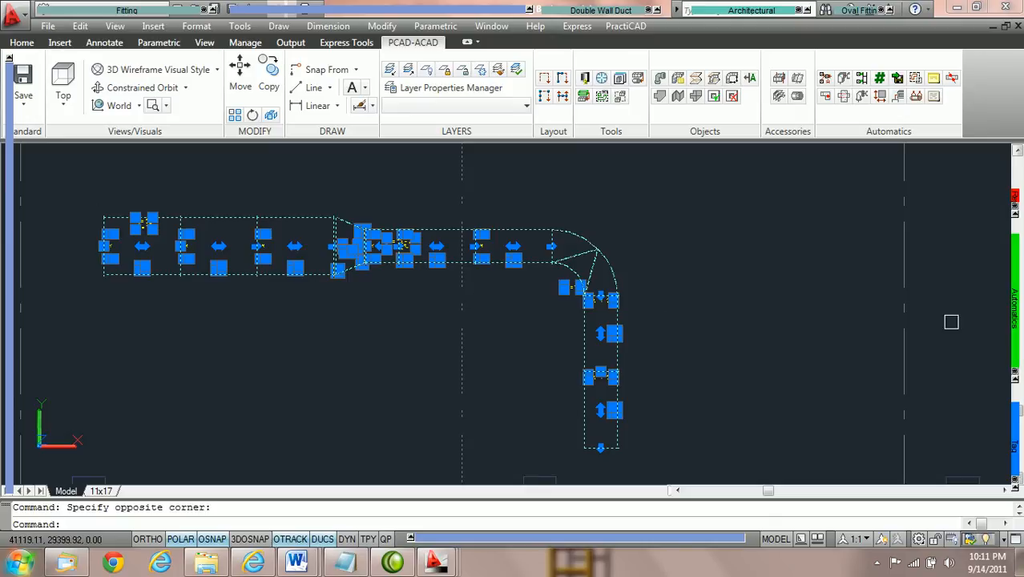
pyautogui.moveTo(1013, 284)
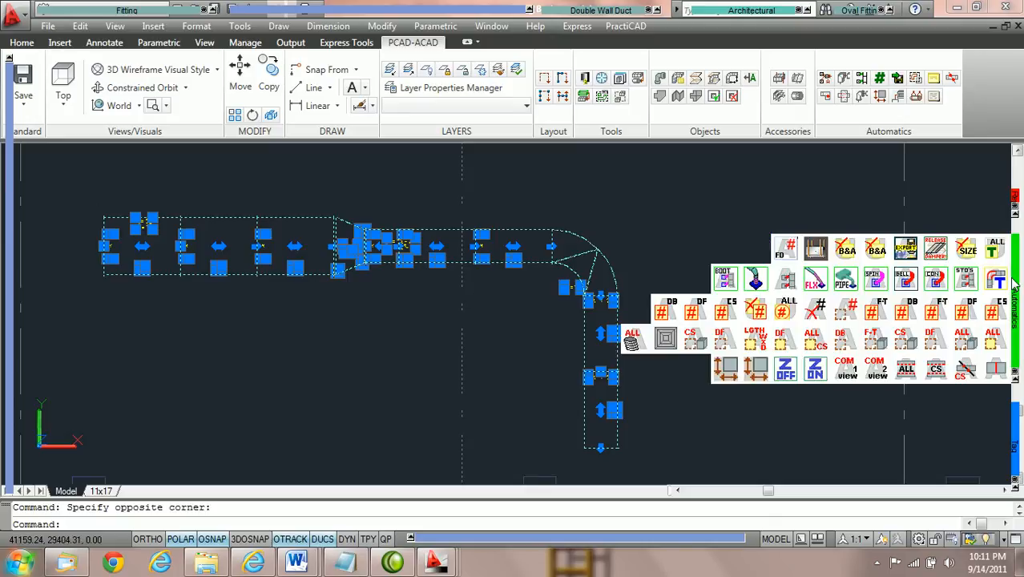
pyautogui.click(967, 251)
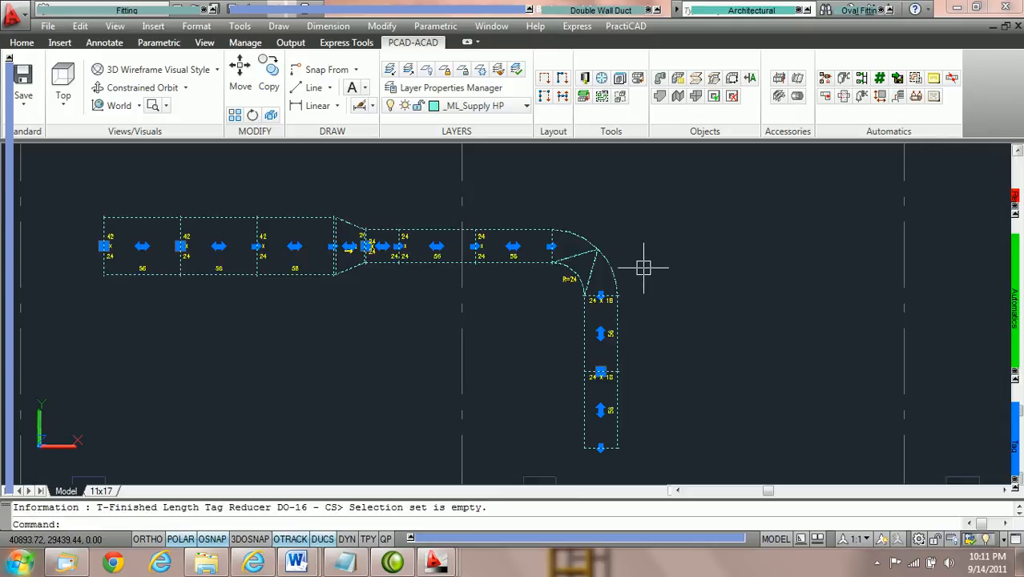
pyautogui.press('Escape')
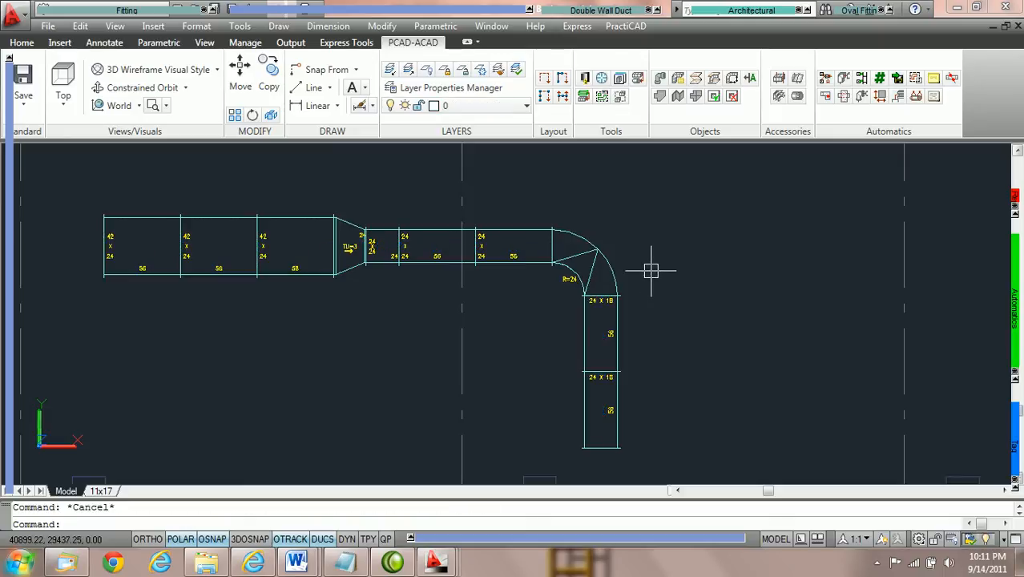
pyautogui.scroll(3, 395, 282)
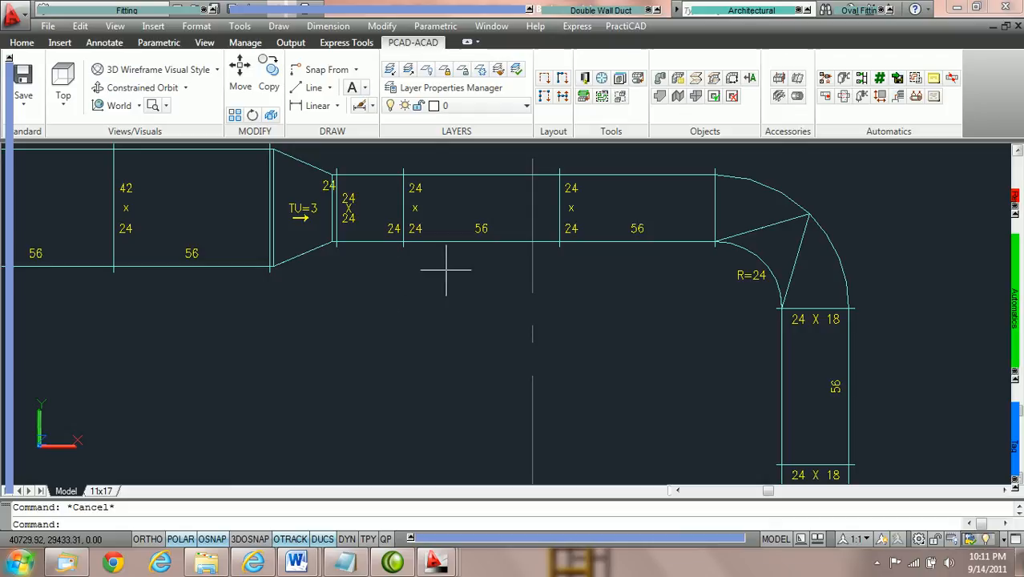
# Step: Move the 24-long duct after the transition to the end of the horizontal run, directly before the elbow, and deselect it
pyautogui.moveTo(445, 271); pyautogui.dragTo(339, 320, button='middle')
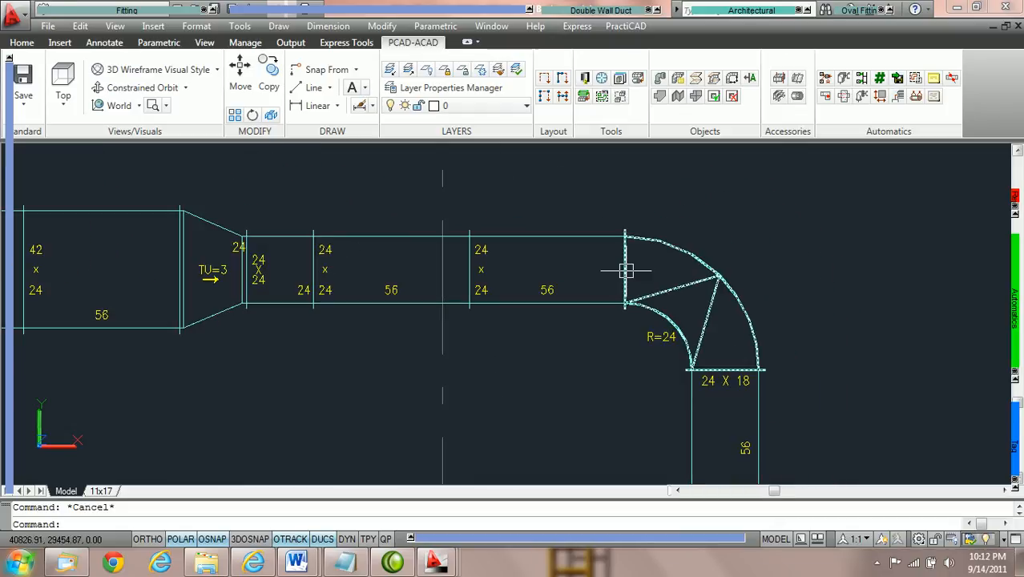
pyautogui.moveTo(625, 271)
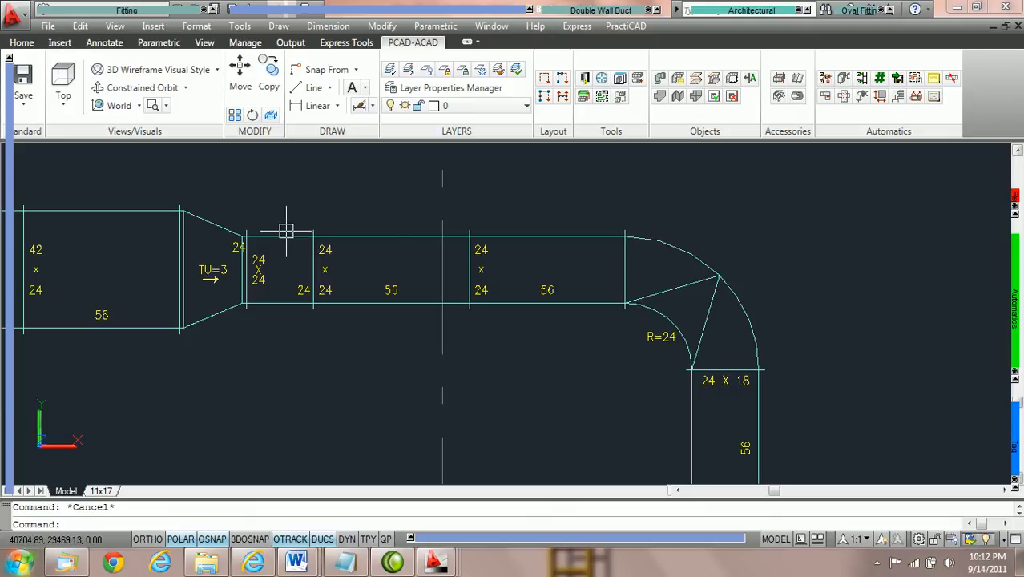
pyautogui.moveTo(286, 231)
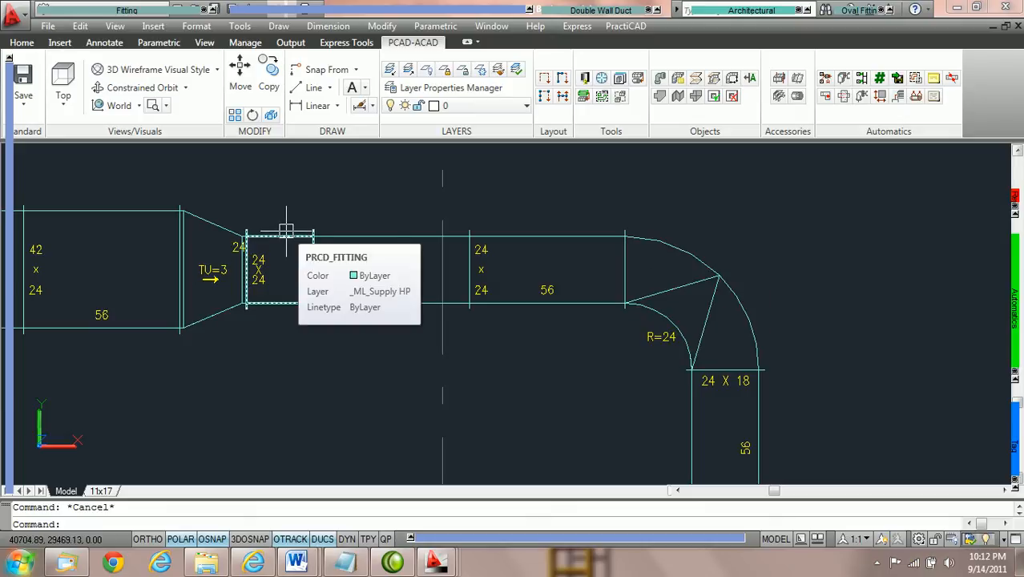
pyautogui.click(285, 231)
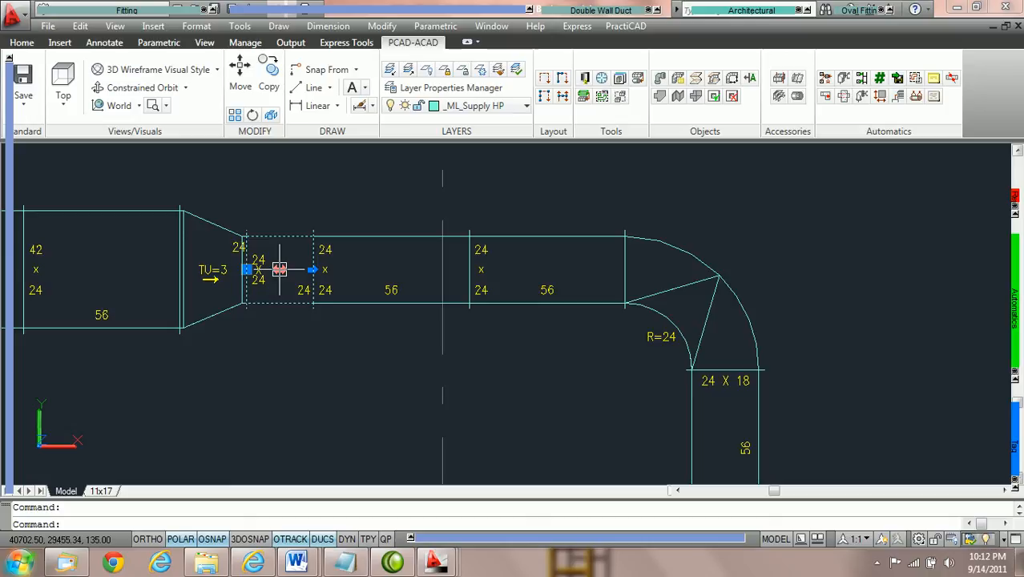
pyautogui.click(279, 269)
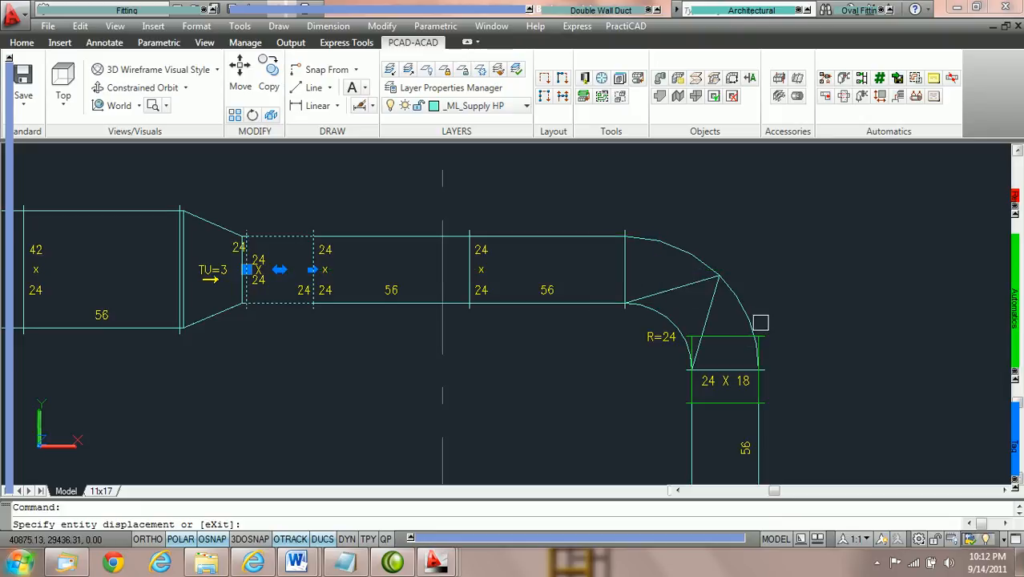
pyautogui.click(652, 274)
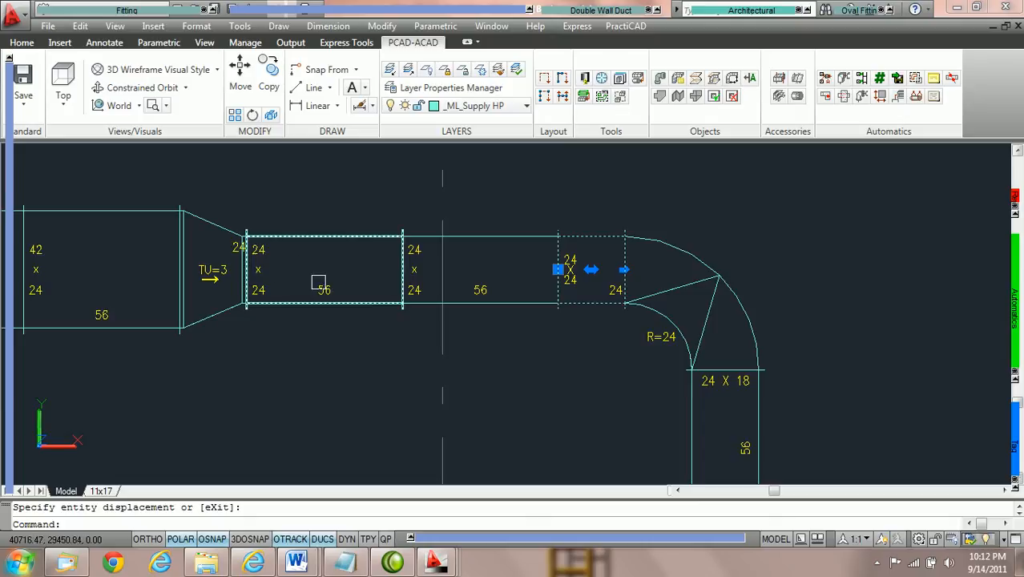
pyautogui.scroll(1, 616, 288)
pyautogui.moveTo(640, 293)
pyautogui.mouseDown(button='middle')
pyautogui.moveTo(429, 256)
pyautogui.moveTo(359, 231)
pyautogui.mouseUp(button='middle')
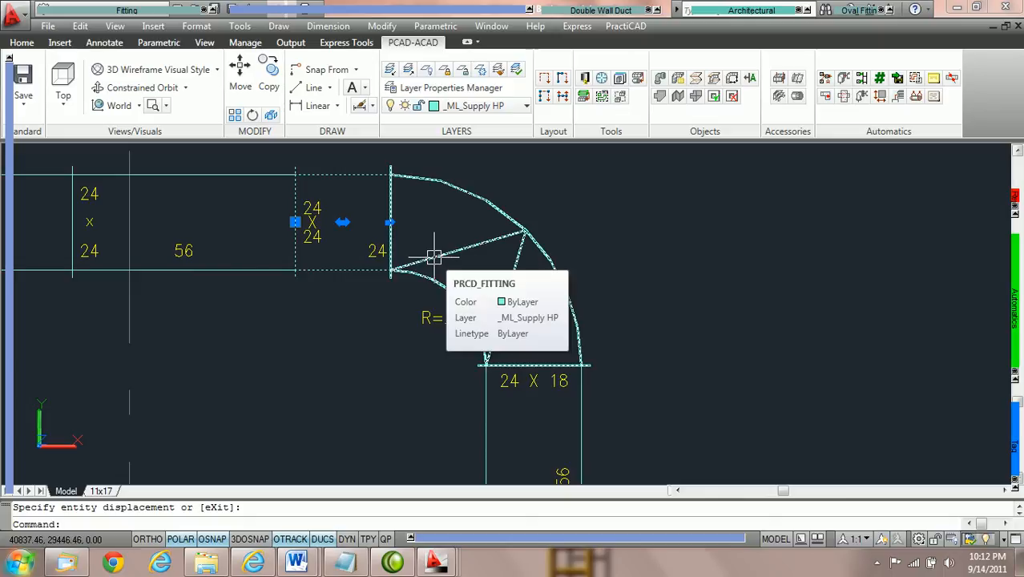
pyautogui.press('Escape')
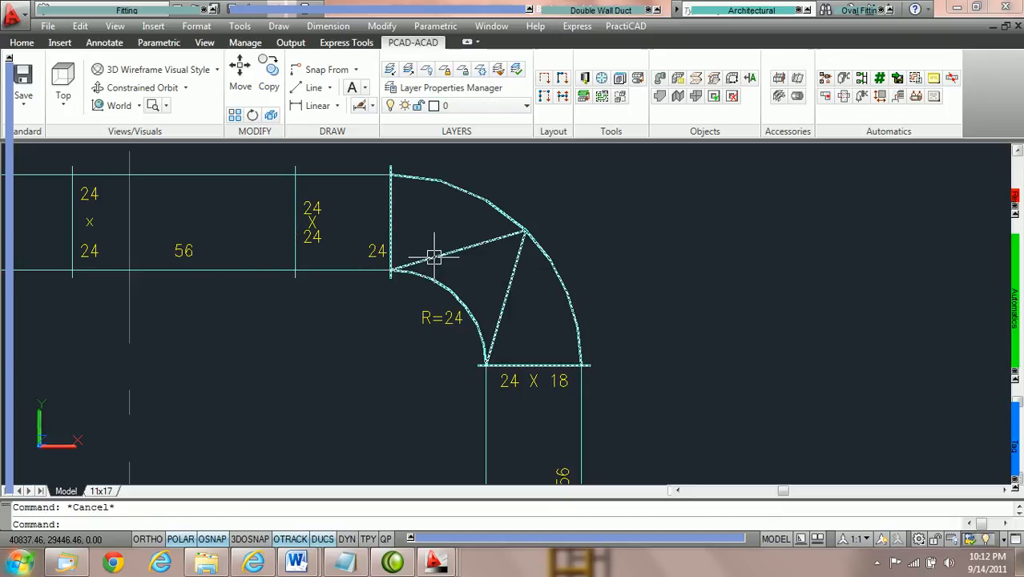
# Step: Delete the 24-long duct and the adjoining radius elbow together with their length and radius tags
pyautogui.scroll(-2, 433, 257)
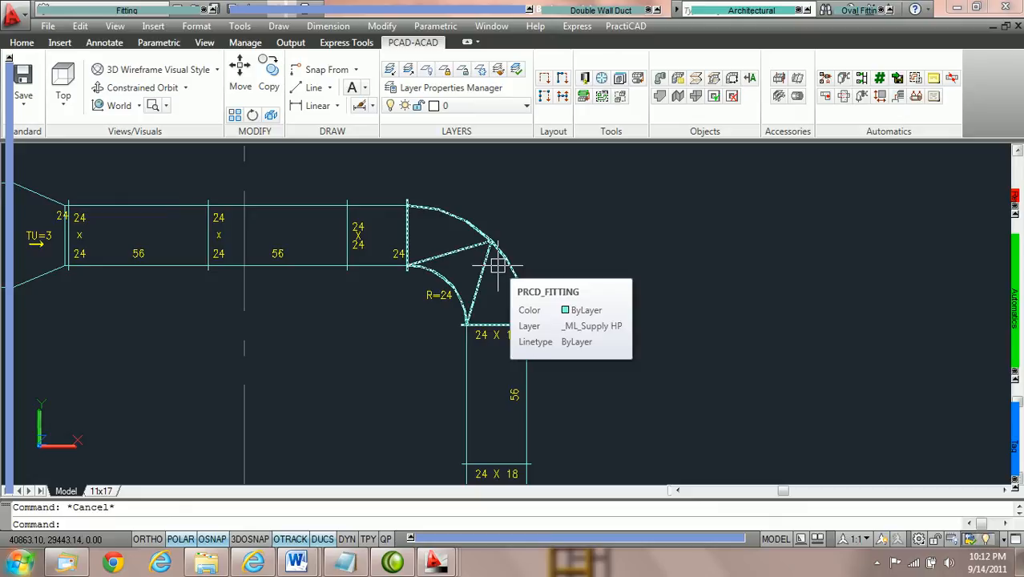
pyautogui.scroll(3, 497, 268)
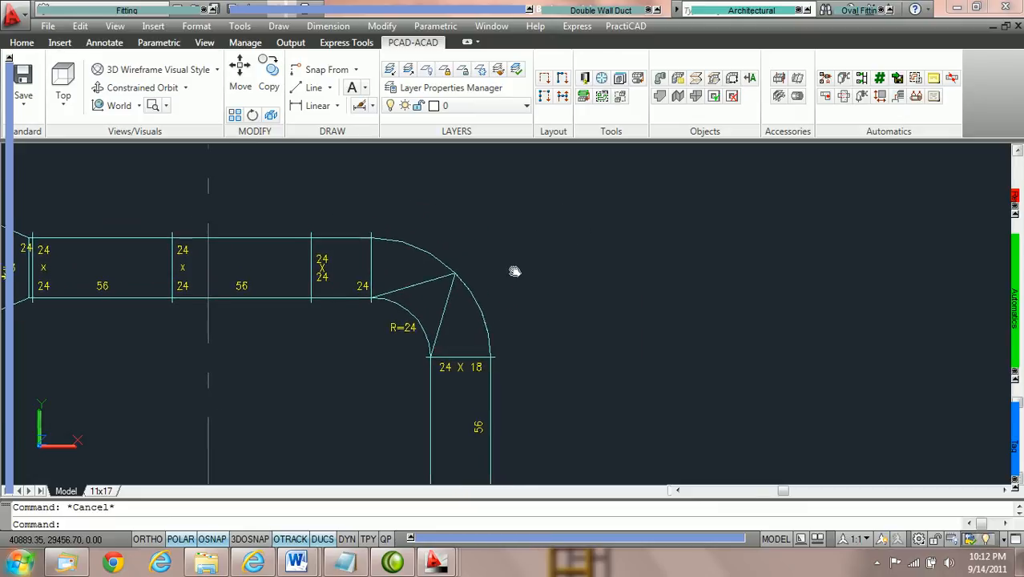
pyautogui.moveTo(499, 270); pyautogui.dragTo(485, 242, button='middle')
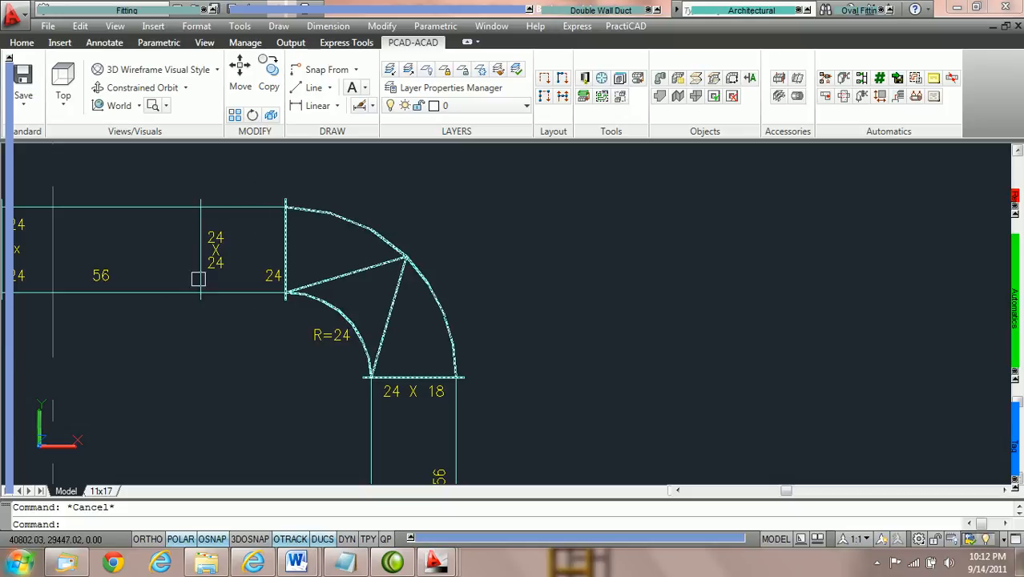
pyautogui.click(494, 338)
pyautogui.click(257, 179)
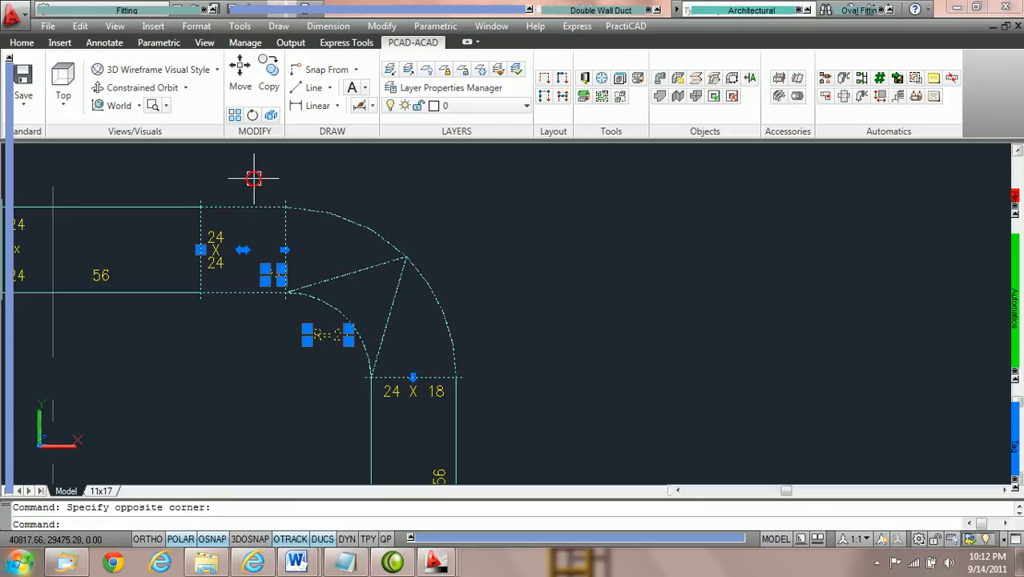
pyautogui.press('Delete')
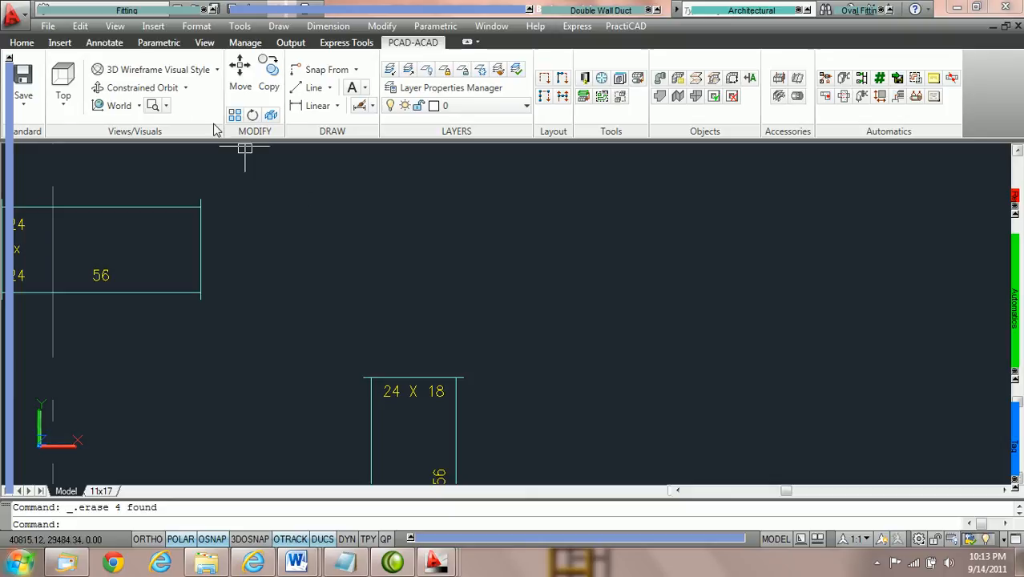
# Step: Insert a radius elbow with the New placement method and attach its inlet to the open end of the horizontal 24 x 24 duct
pyautogui.moveTo(103, 11)
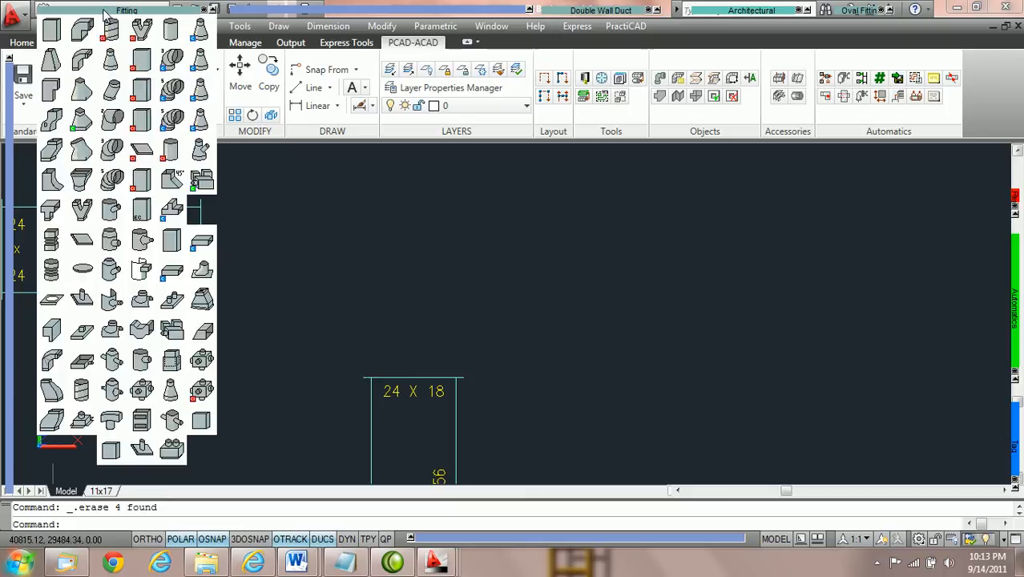
pyautogui.click(83, 65)
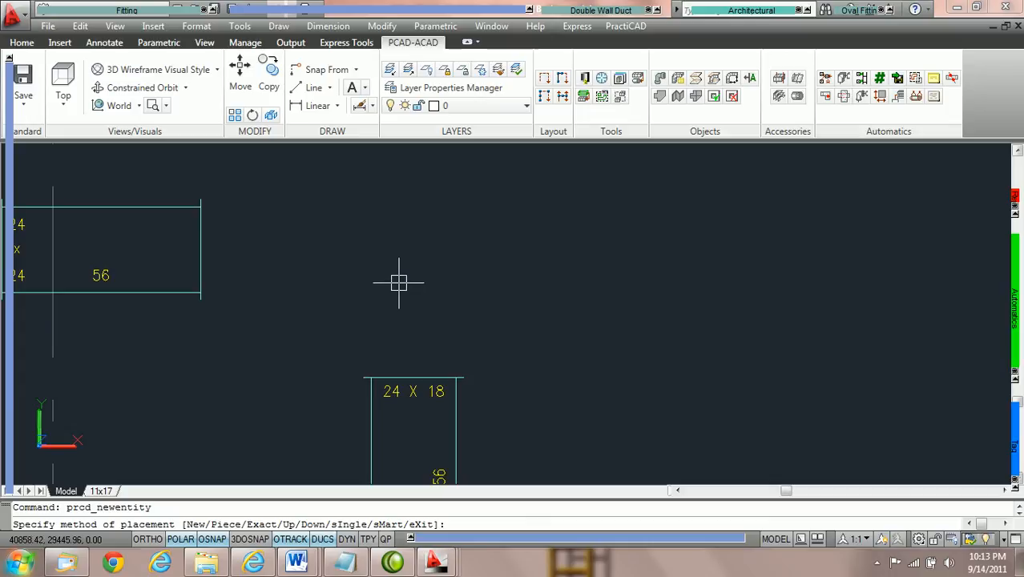
pyautogui.scroll(-4, 398, 282)
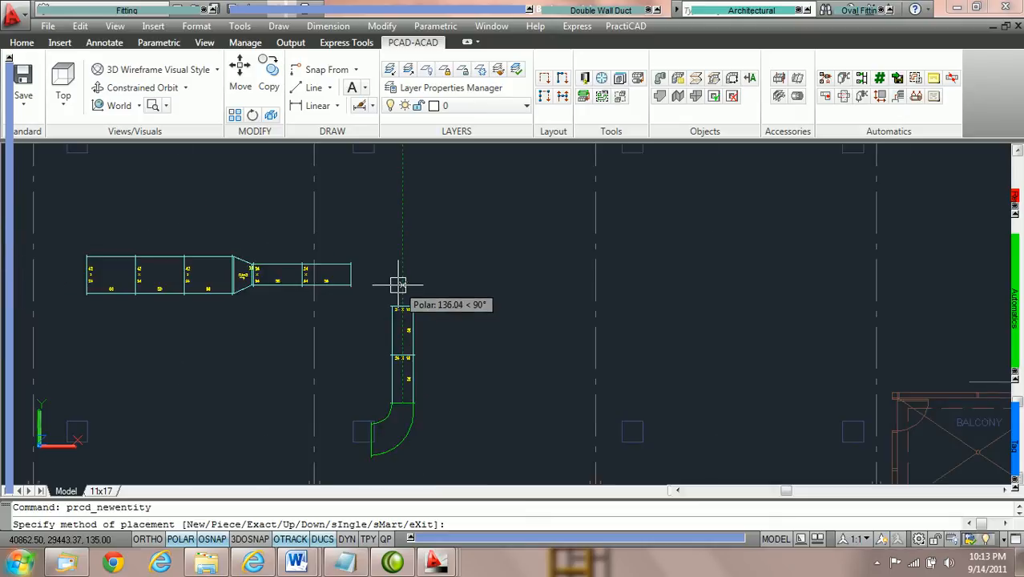
pyautogui.scroll(6, 398, 285)
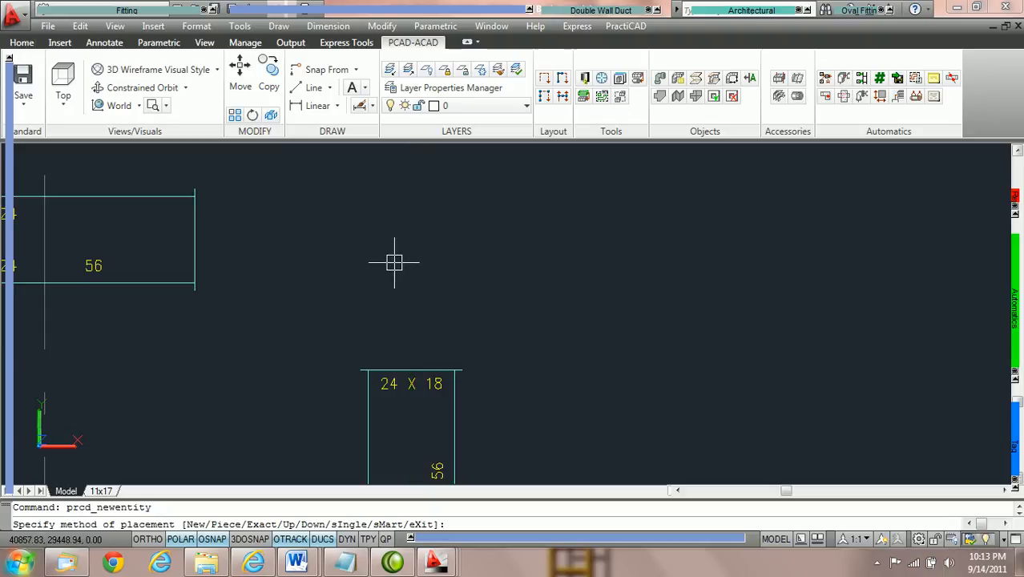
pyautogui.write('n')
pyautogui.press('Return')
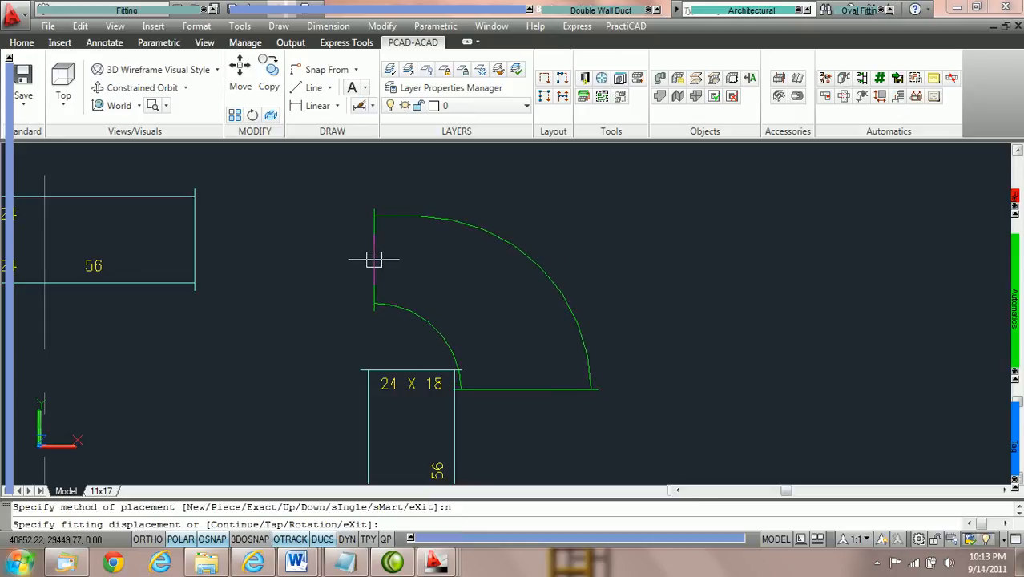
pyautogui.click(195, 239)
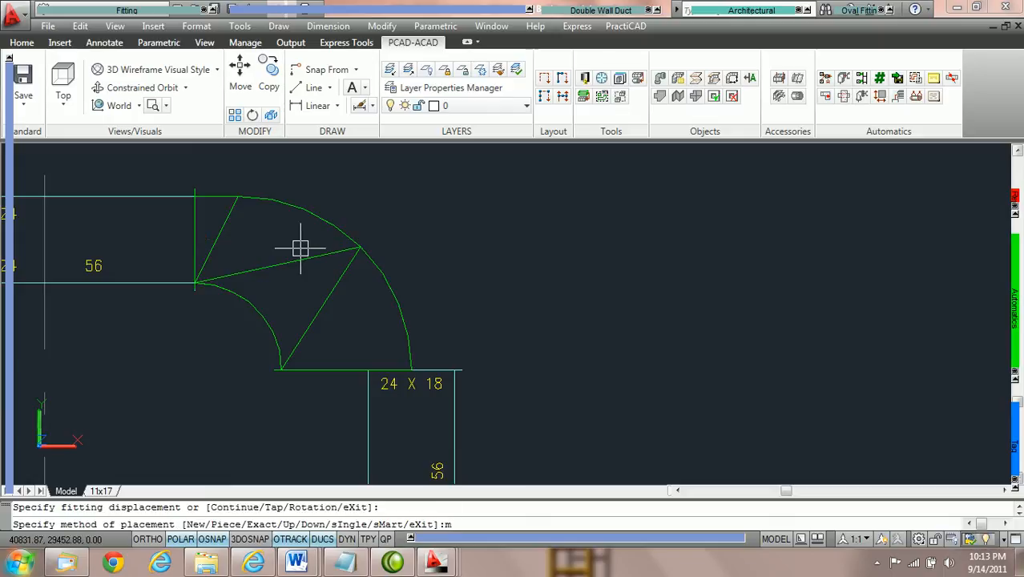
# Step: Fit the elbow to the centre node of the vertical 24 x 18 duct with sMart placement, end the command, and select the fitting
pyautogui.write('m')
pyautogui.press('Return')
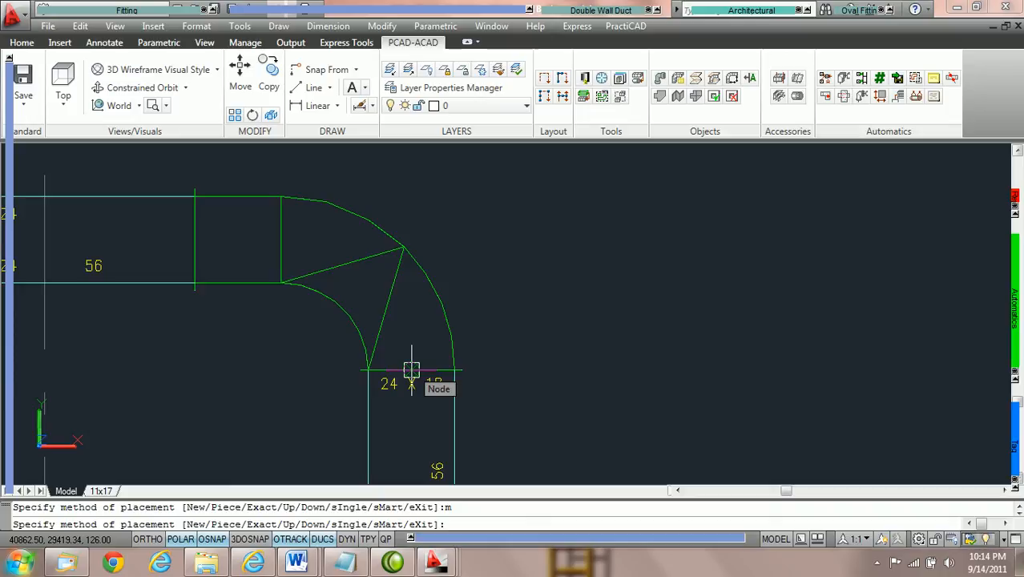
pyautogui.press('Return')
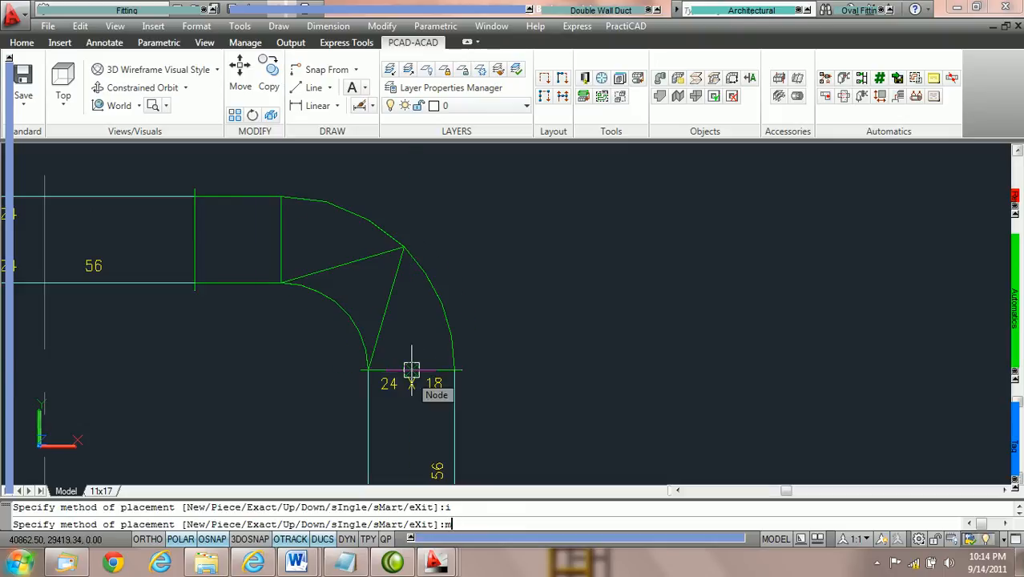
pyautogui.write('m')
pyautogui.press('Return')
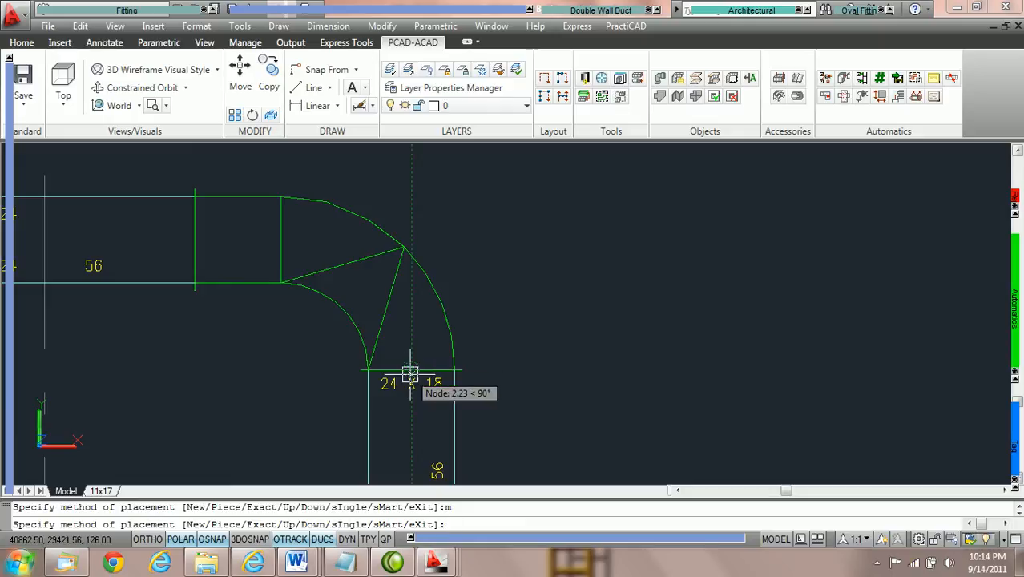
pyautogui.click(411, 370)
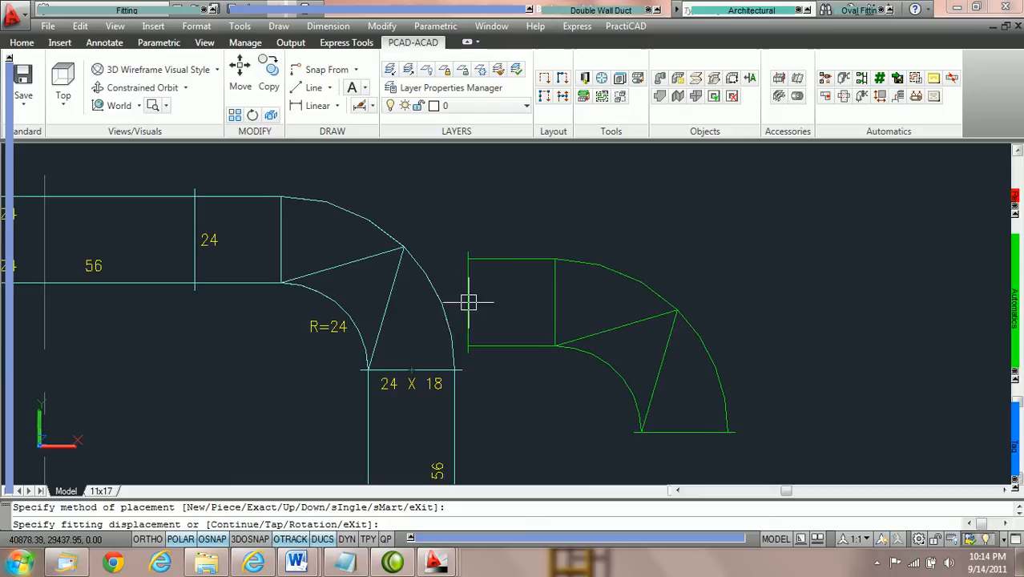
pyautogui.press('Escape')
pyautogui.click(406, 254)
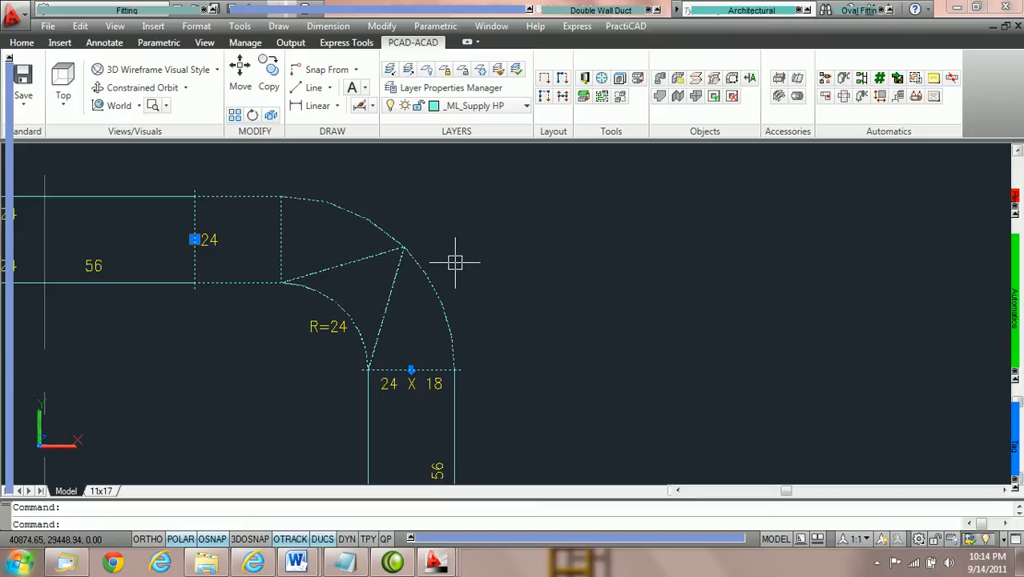
pyautogui.scroll(-2, 460, 264)
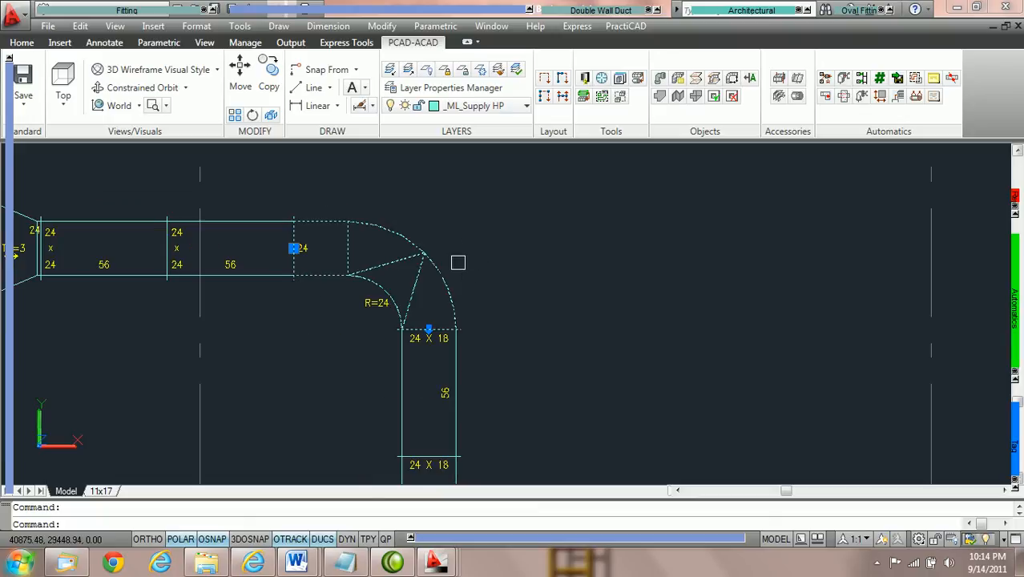